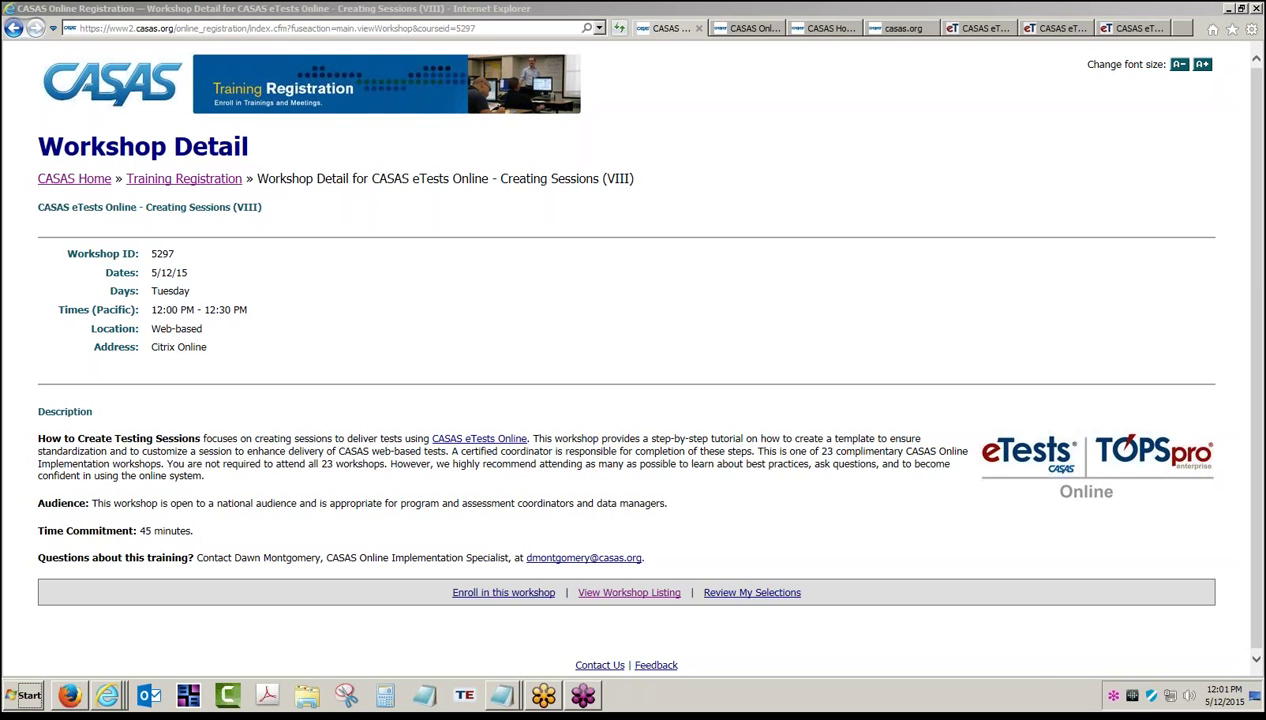
- Check the CASAS workshop listing, and open the eTests (ET) Online Help page from the CASAS site's Training and Support section
left_click(754, 32)
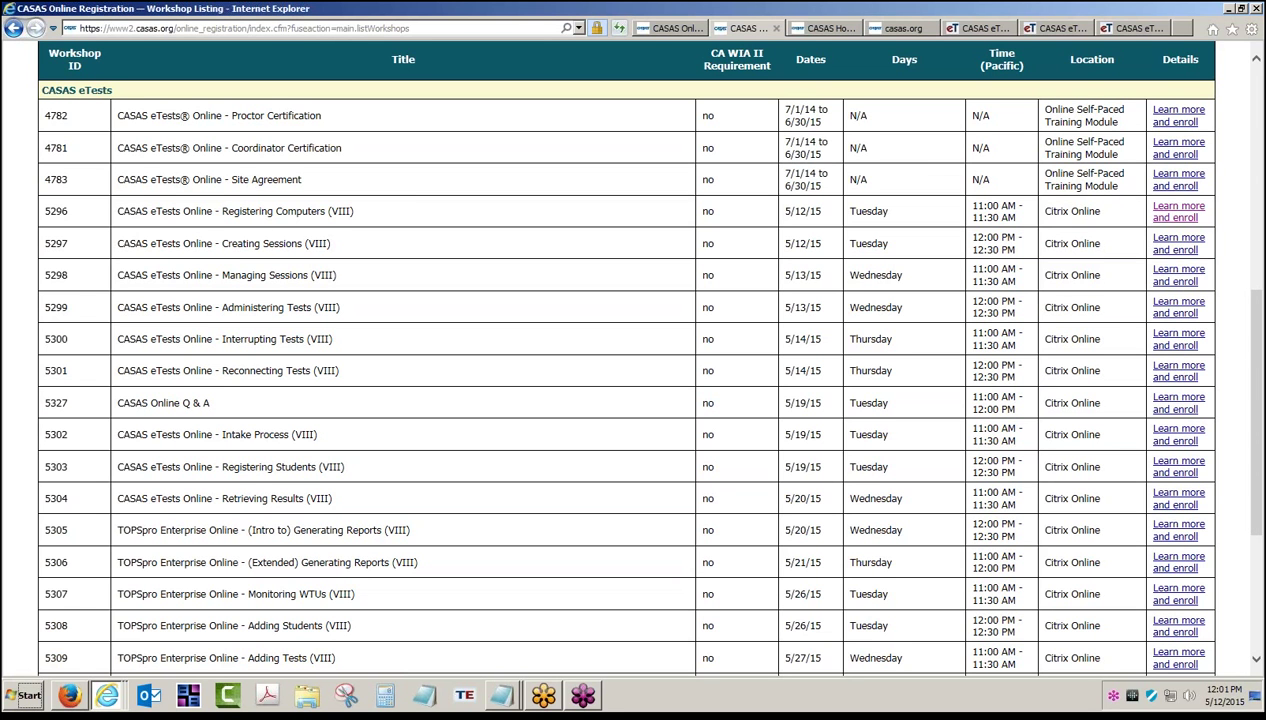
left_click(820, 28)
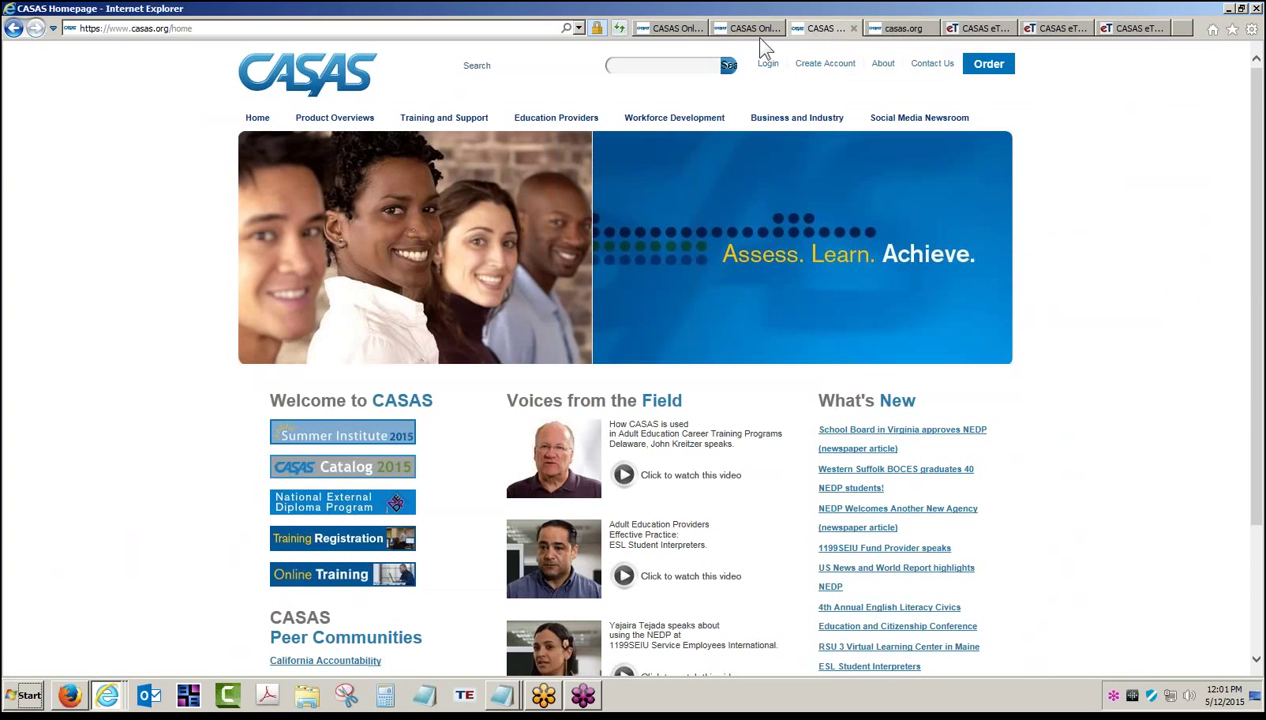
left_click(481, 127)
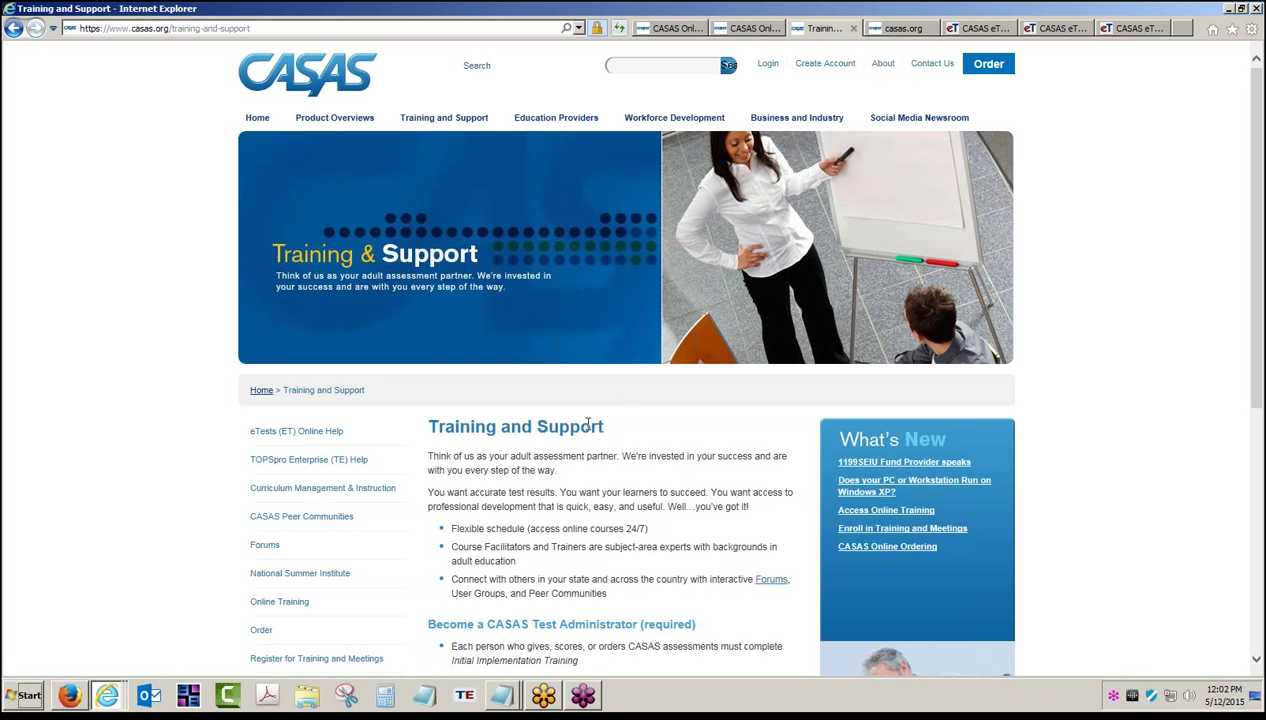
left_click(421, 127)
left_click(290, 432)
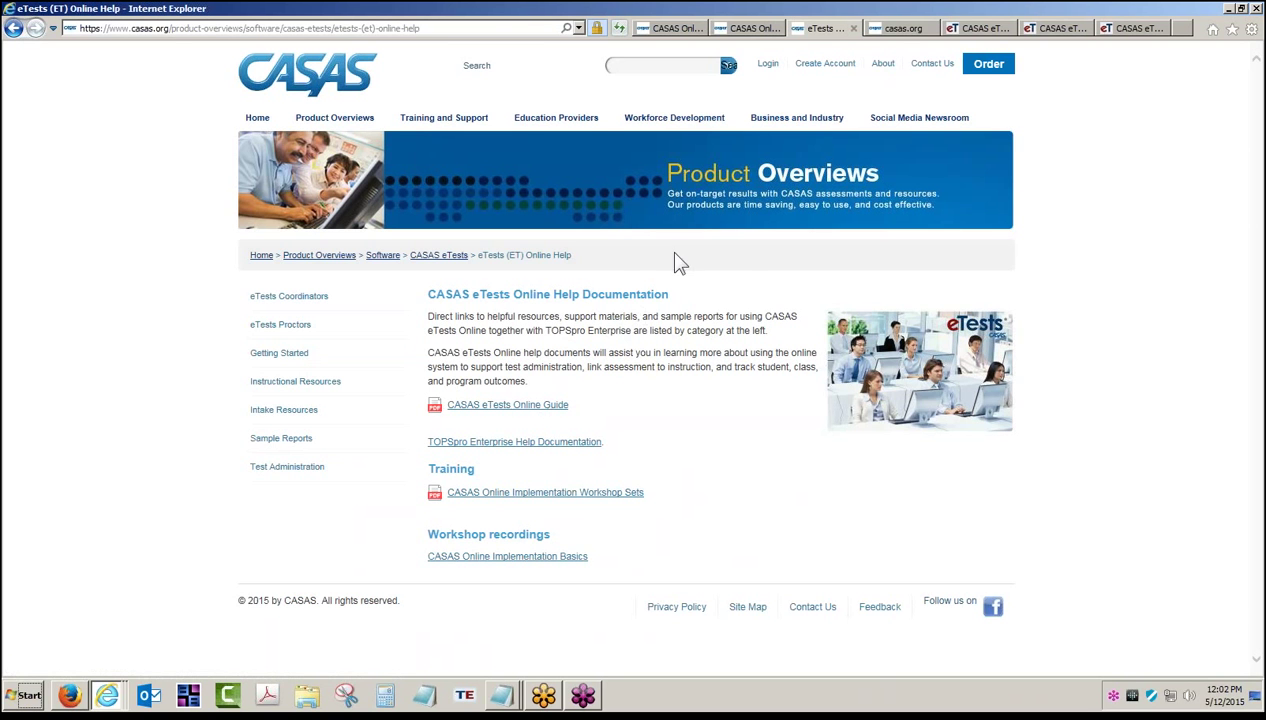
- View section 3.2 Creating Sessions in the eTests Online Guide PDF, return to its Table of Contents and activate the text search
left_click(918, 33)
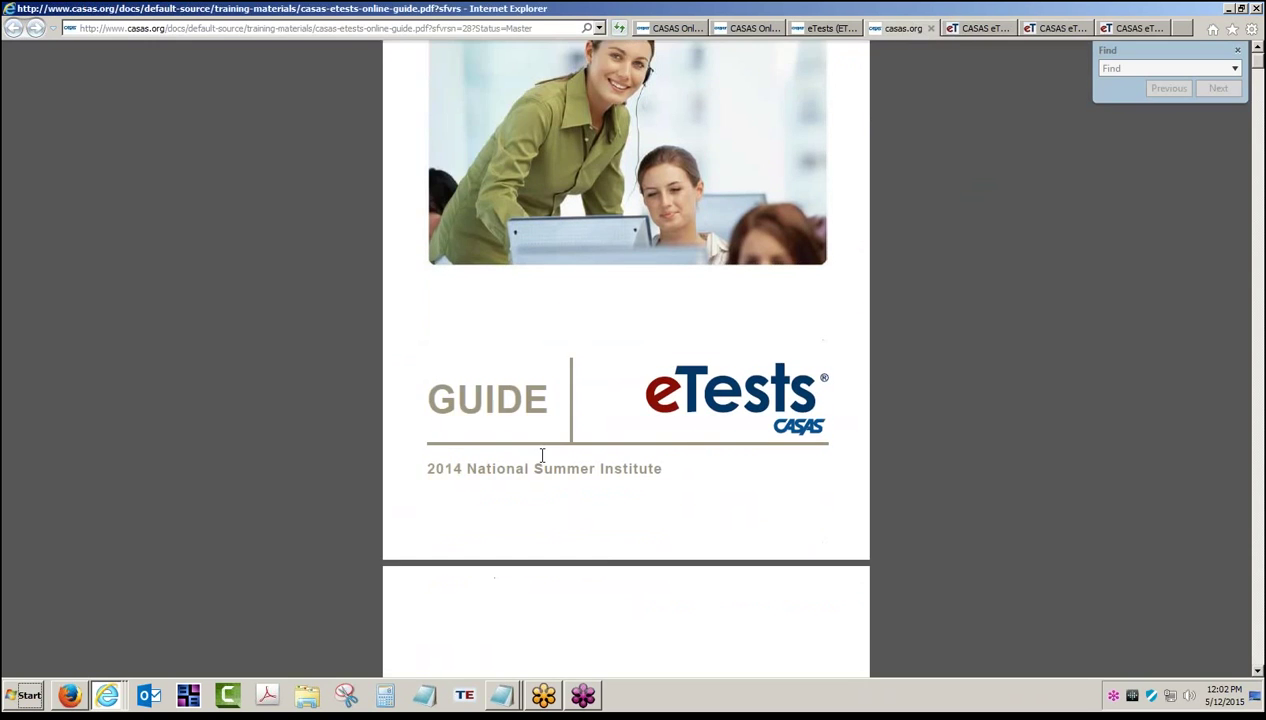
mouse_move(666, 620)
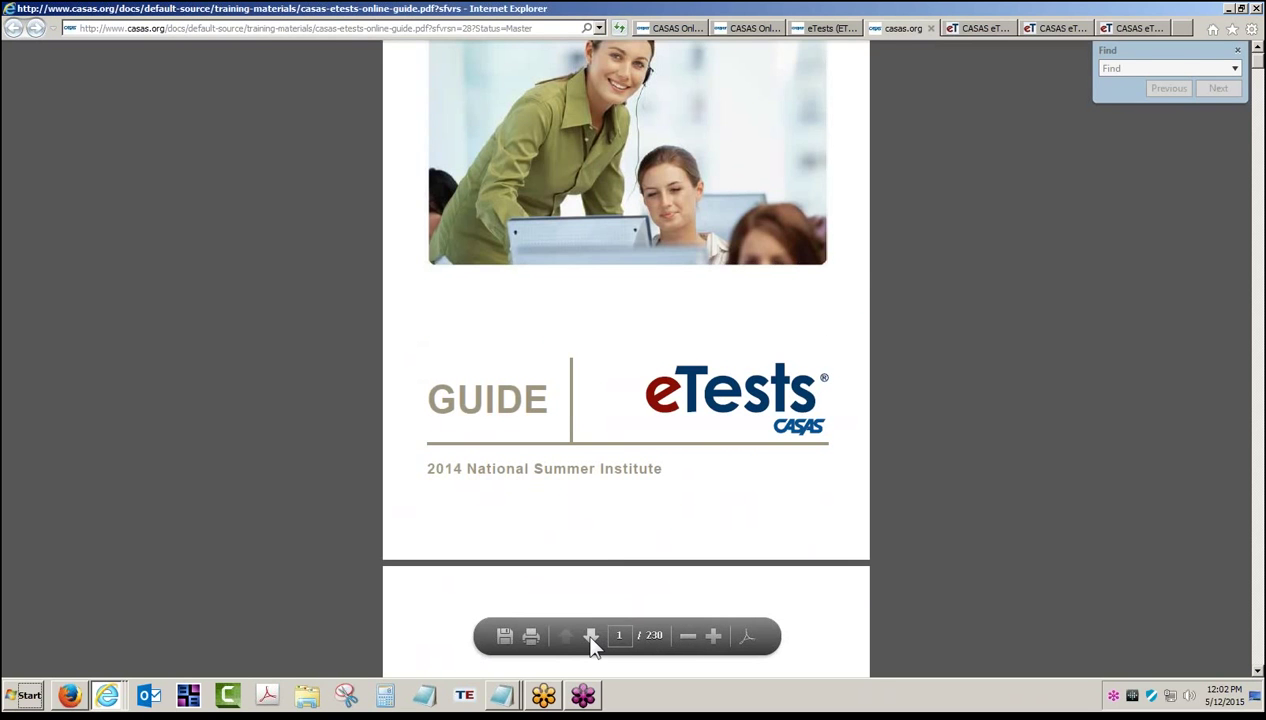
left_click(591, 637)
left_click(591, 637)
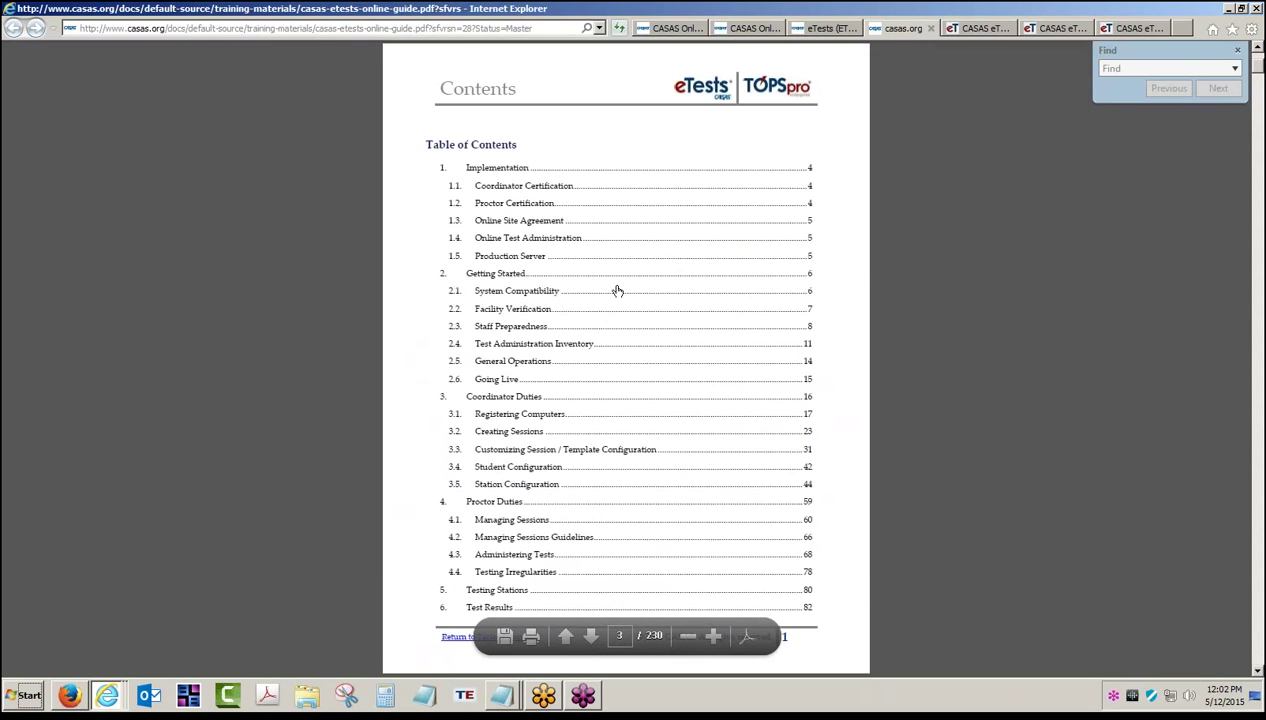
left_click(508, 433)
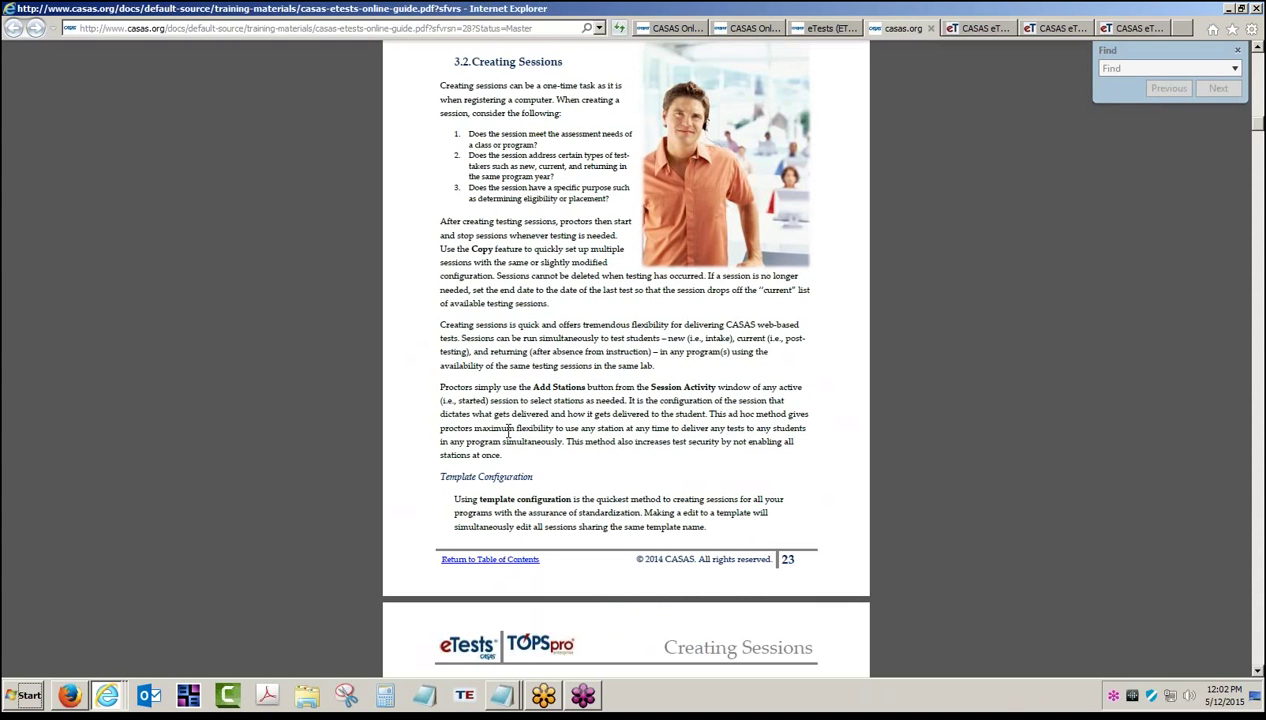
left_click(528, 561)
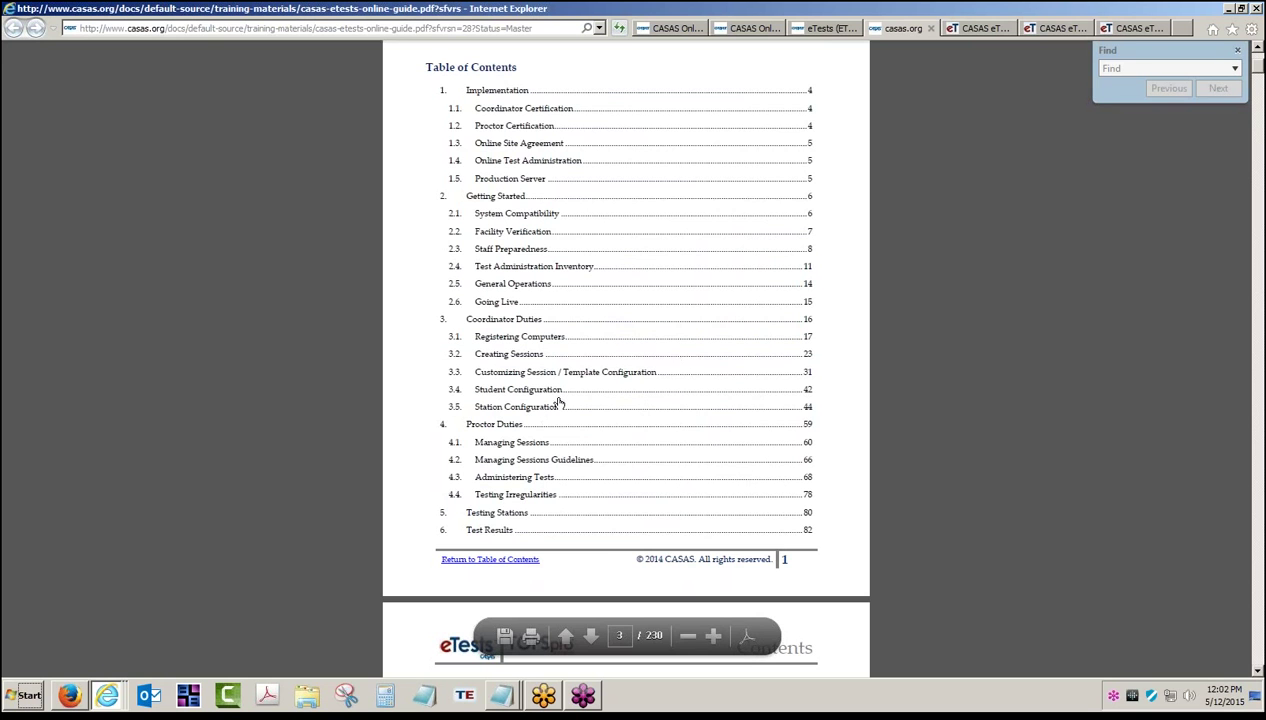
left_click(1160, 69)
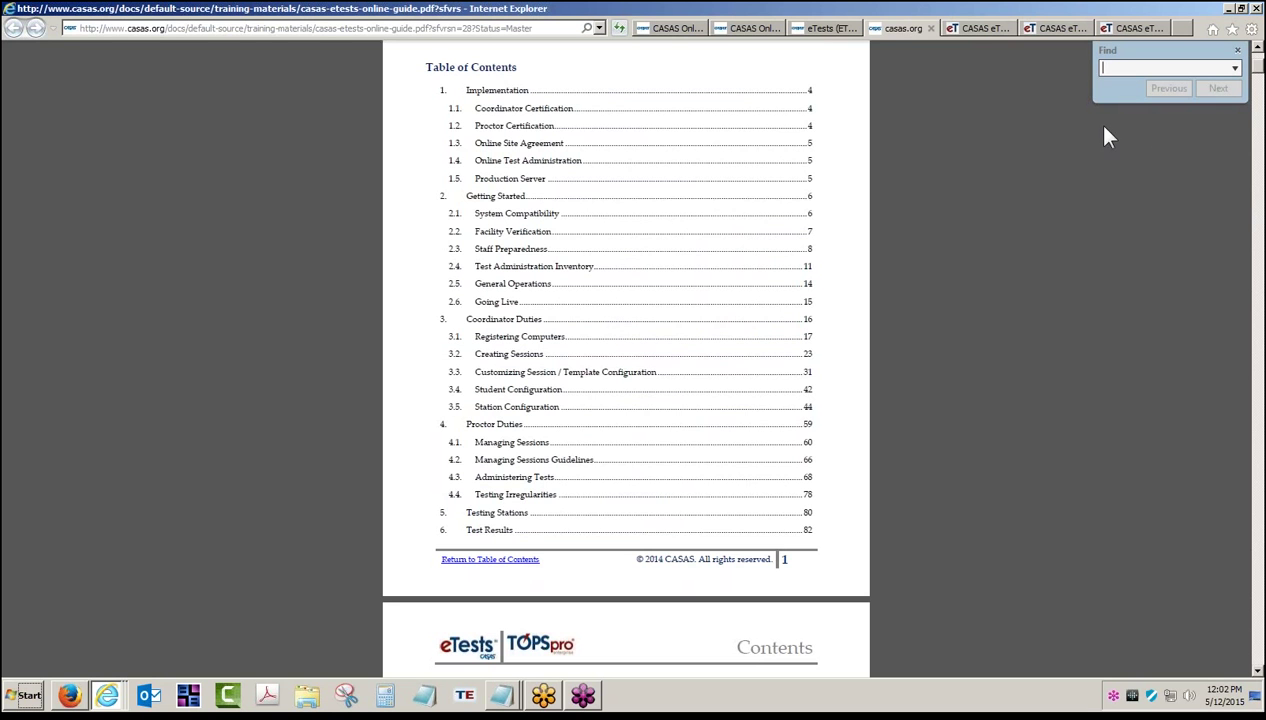
- View the etestsonline.org start page and the RHAS Simulation Server page, highlighting the web address and the Simulation Server heading
left_click(976, 30)
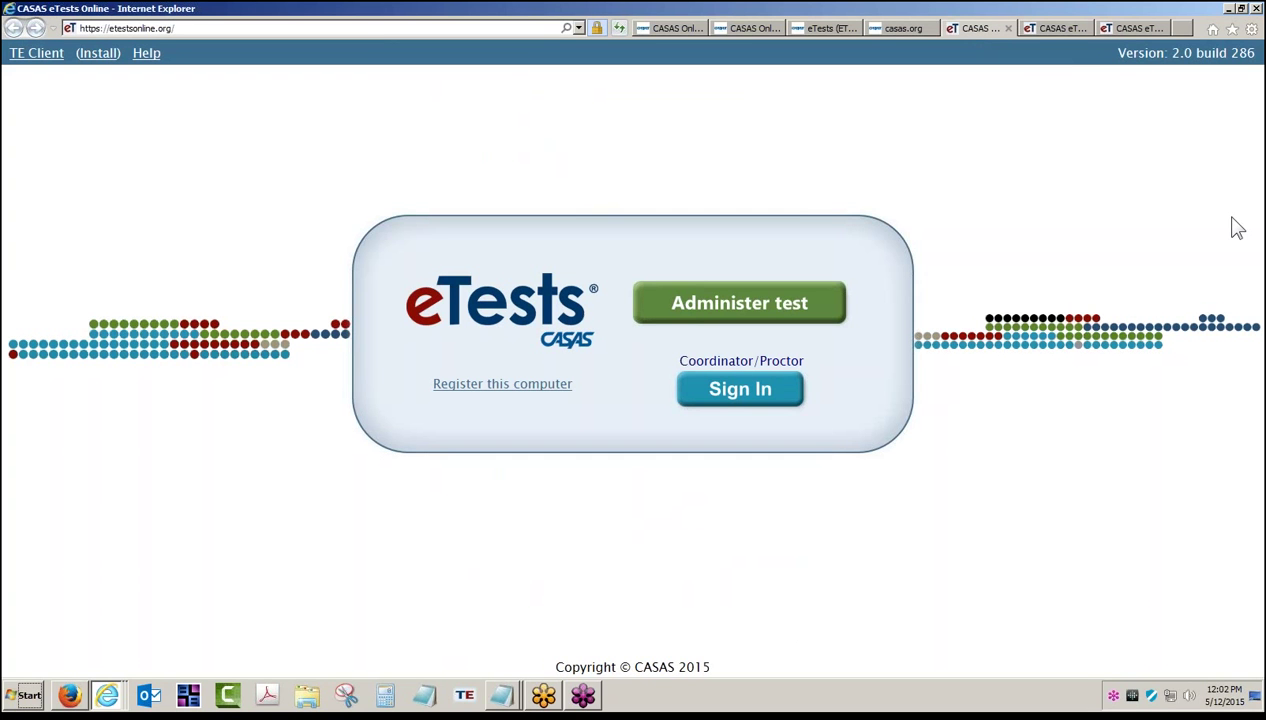
left_click(1160, 706)
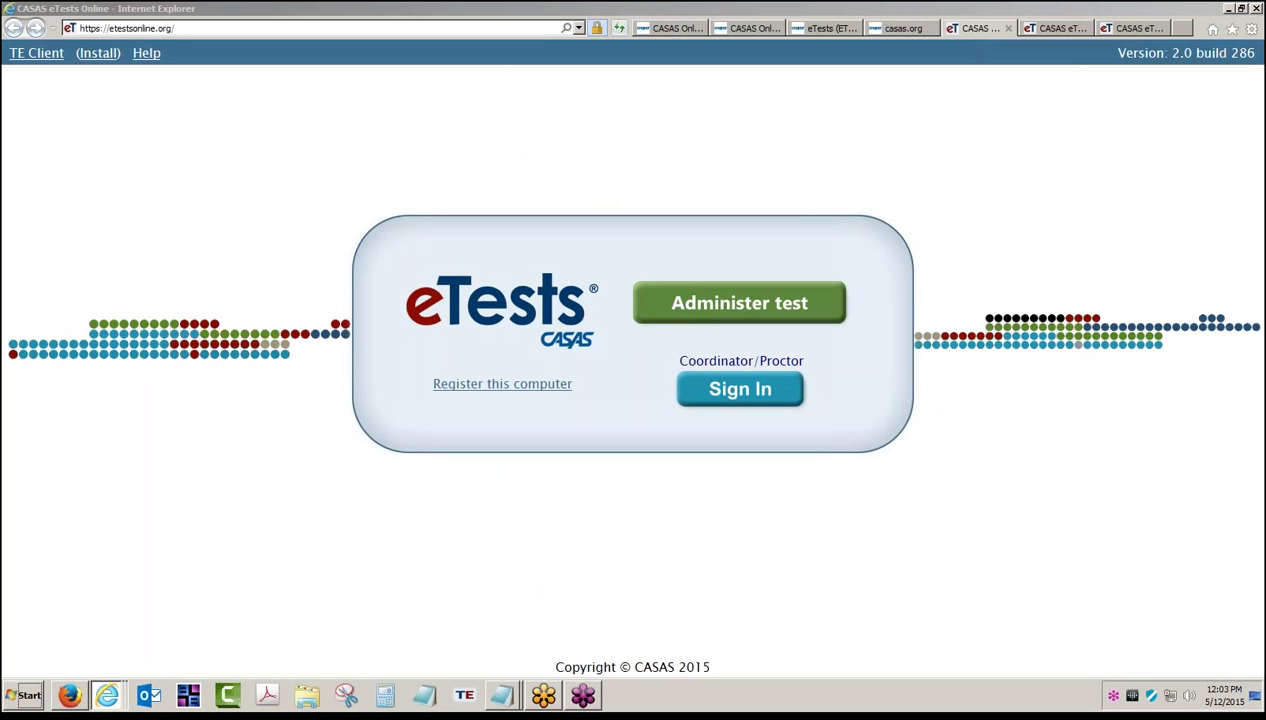
left_click(252, 30)
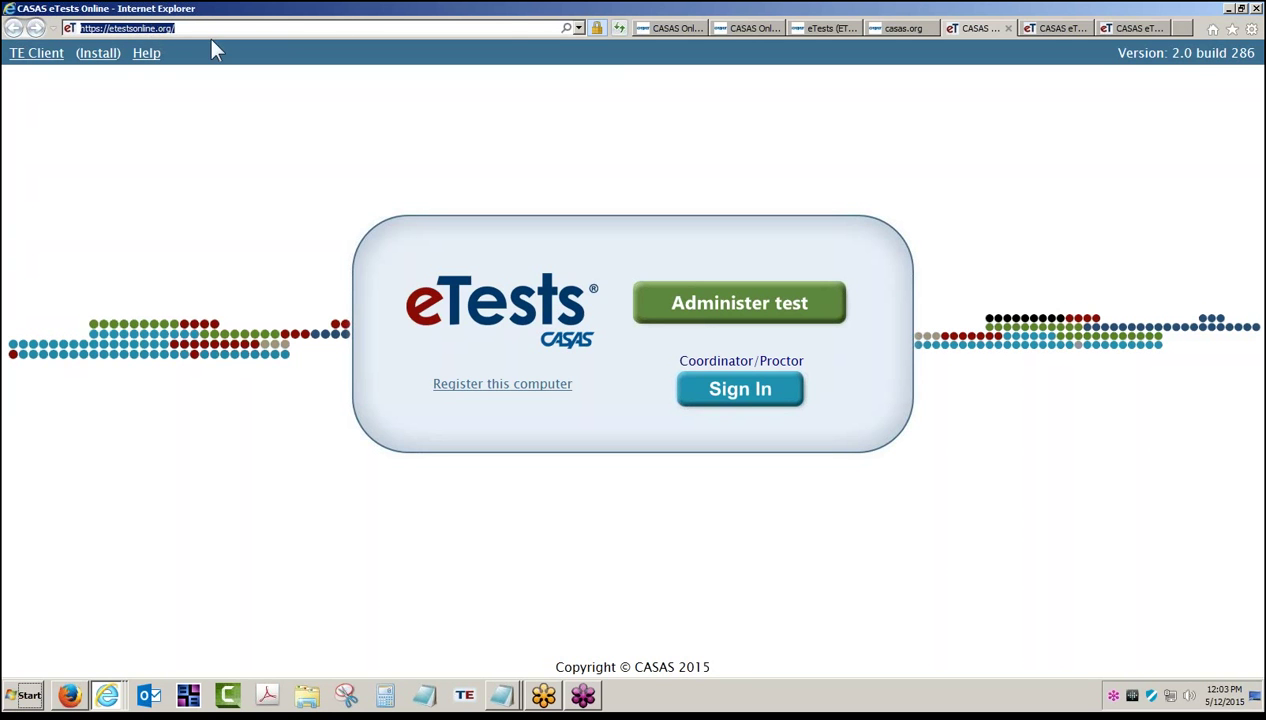
left_click(1060, 28)
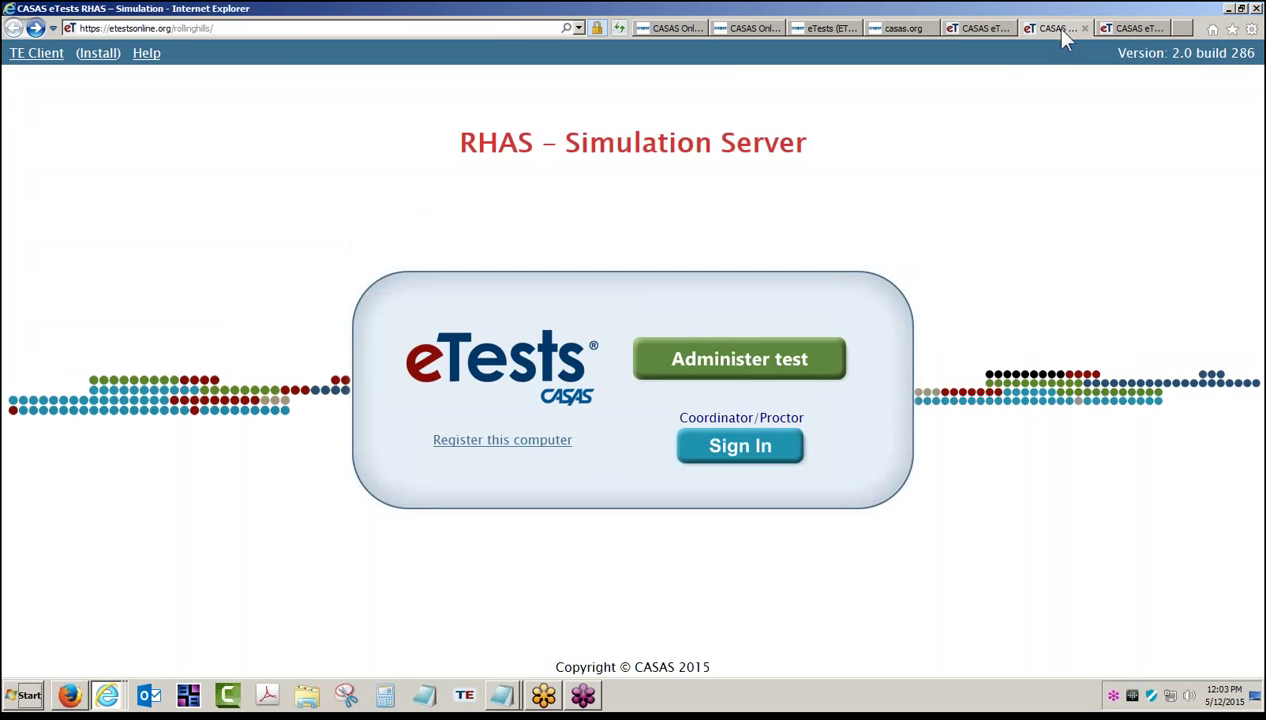
left_click_drag(913, 136, 632, 150)
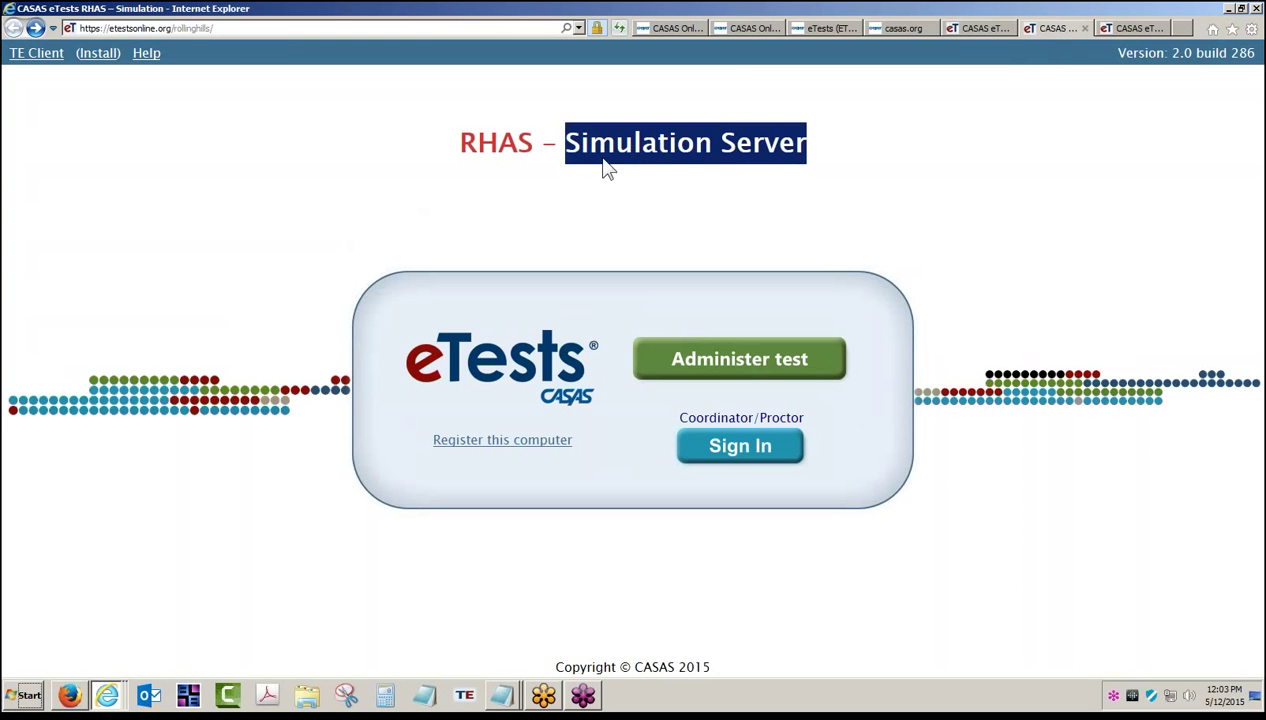
left_click(617, 178)
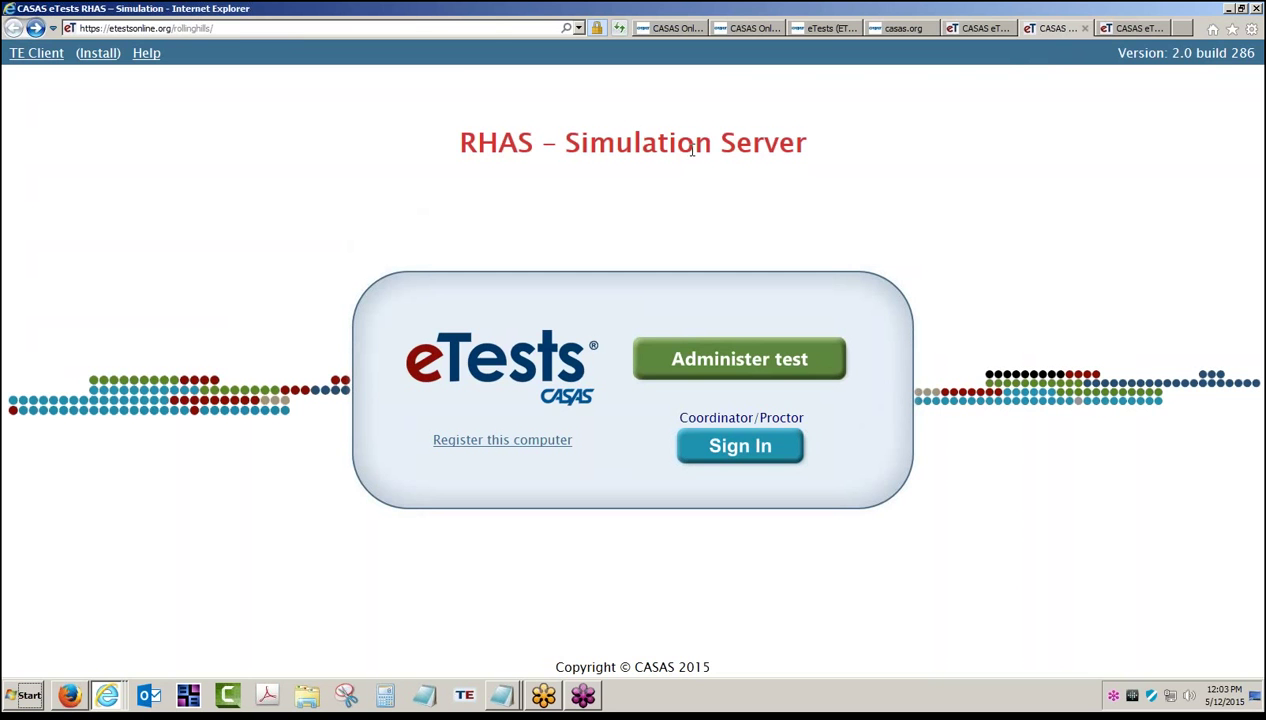
- Open the Getting Started resources in the eTests (ET) Online Help and highlight the Simulation Server document
left_click(815, 28)
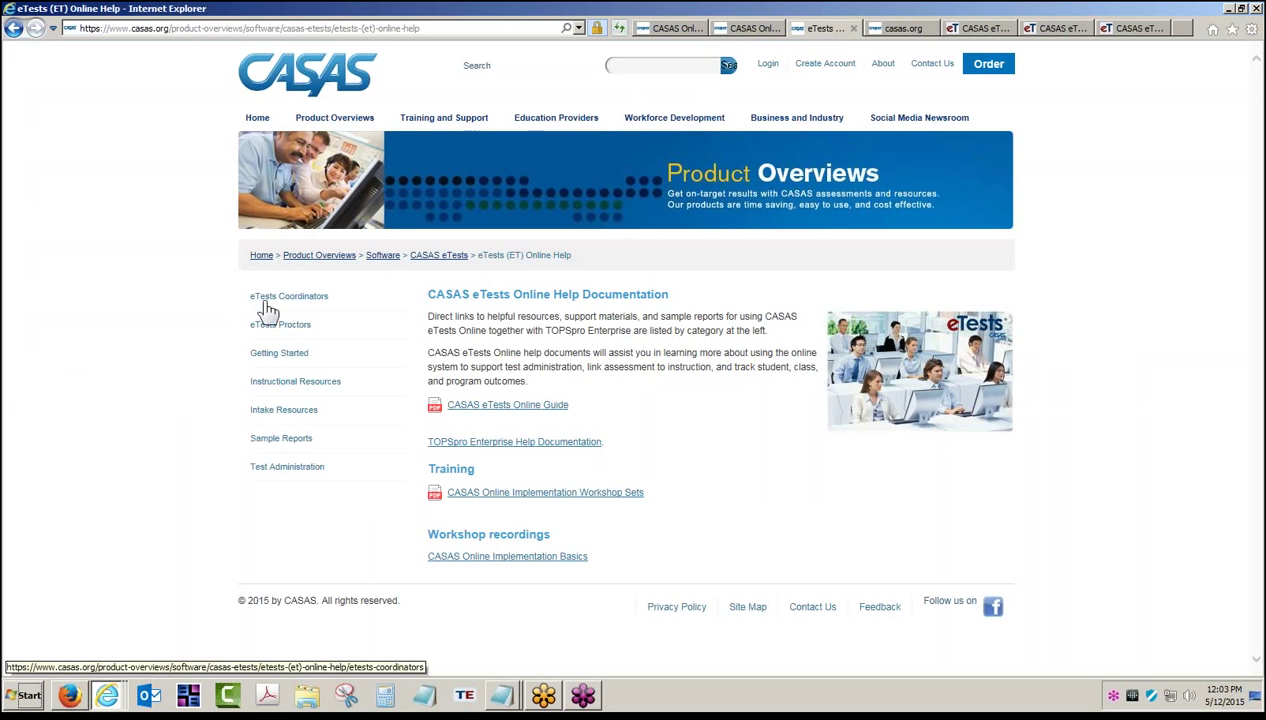
left_click(458, 120)
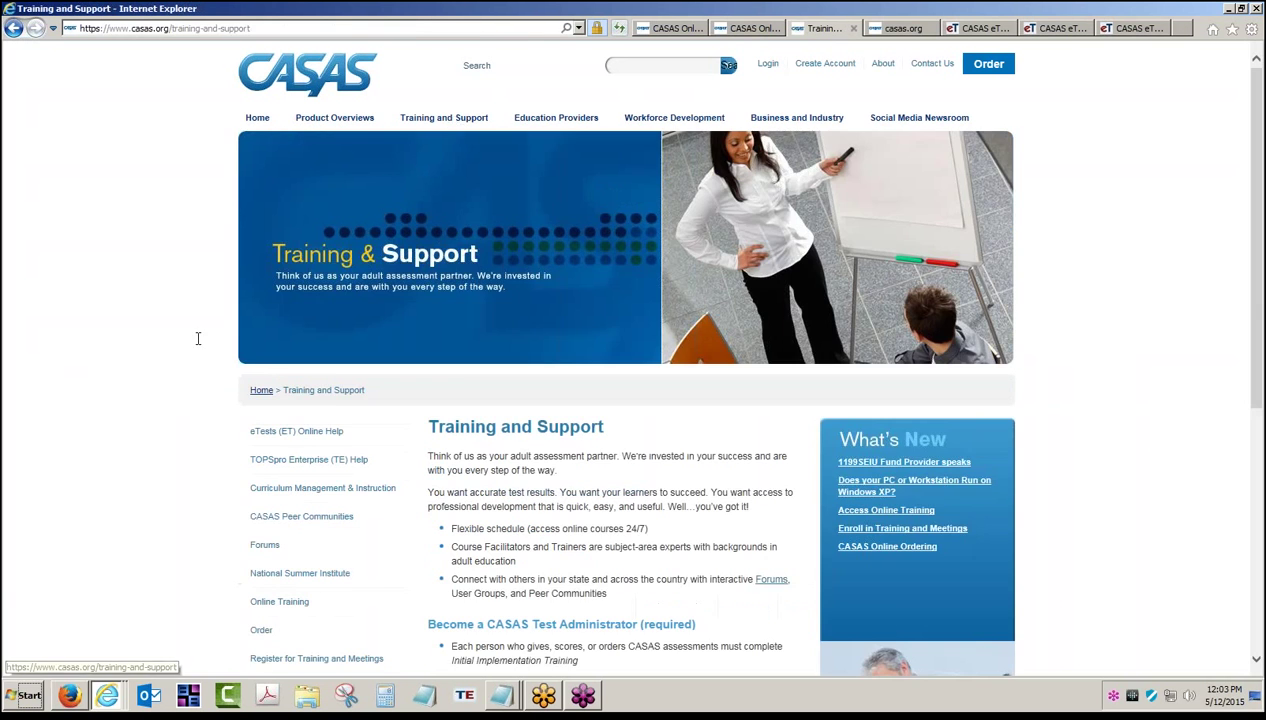
left_click(297, 431)
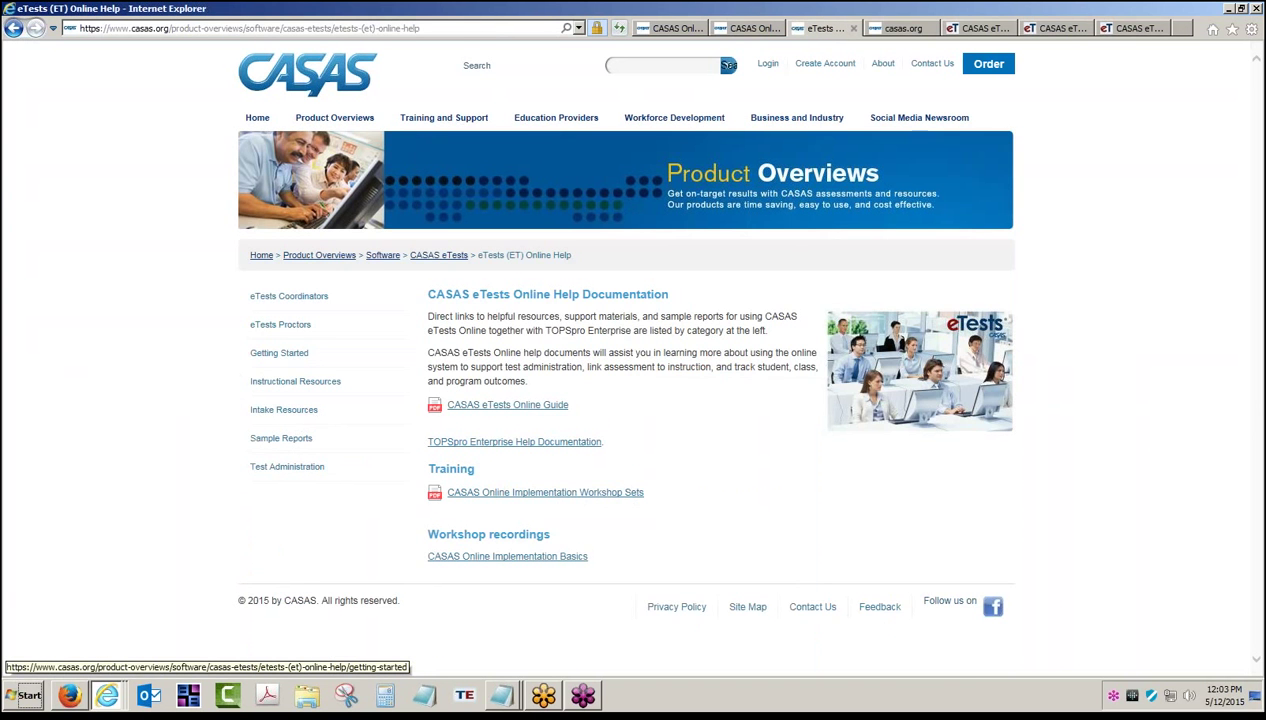
left_click(288, 355)
scroll(342, 466, "down", 3)
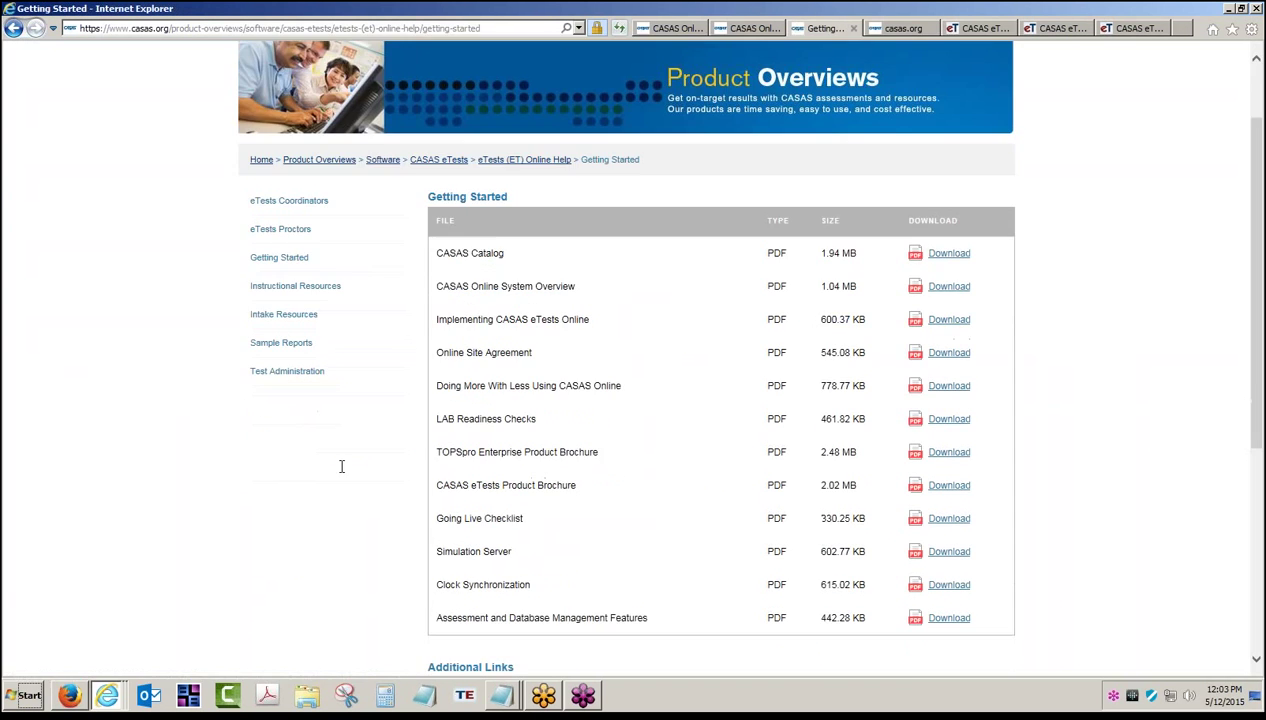
left_click_drag(516, 458, 453, 462)
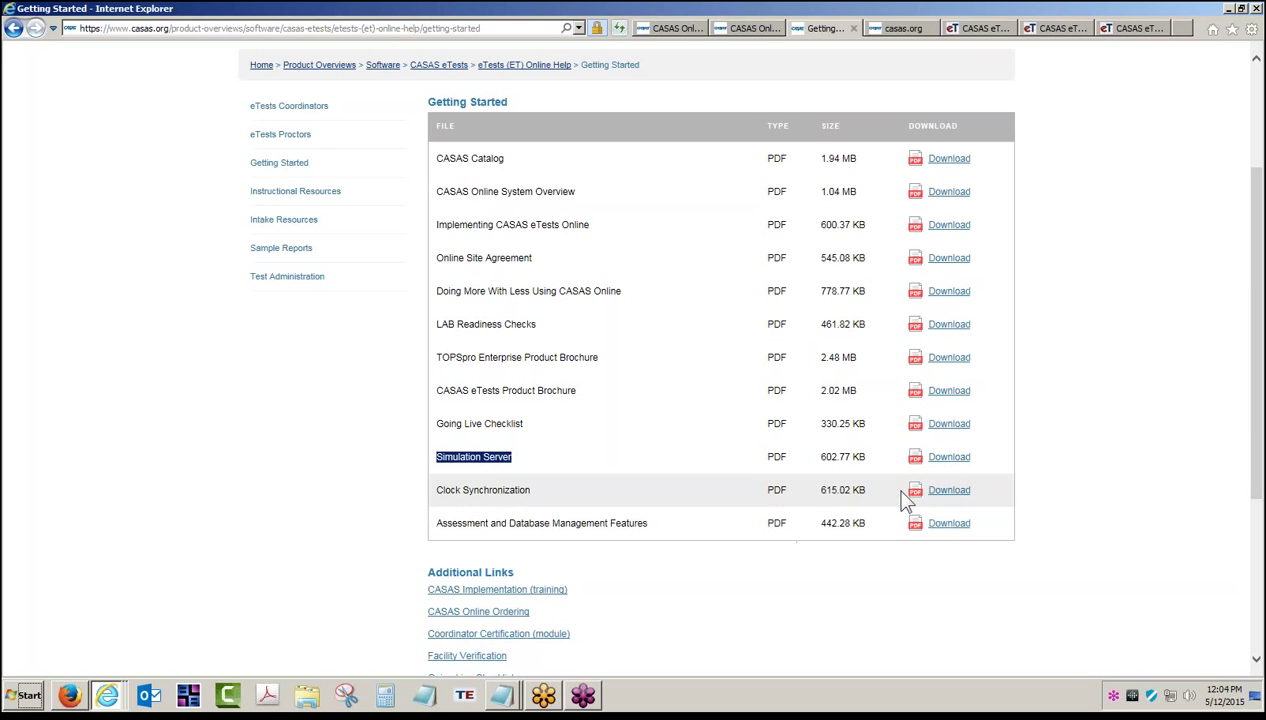
- Return to the RHAS Simulation Server page and highlight the rollinghills part of its web address
left_click(1056, 29)
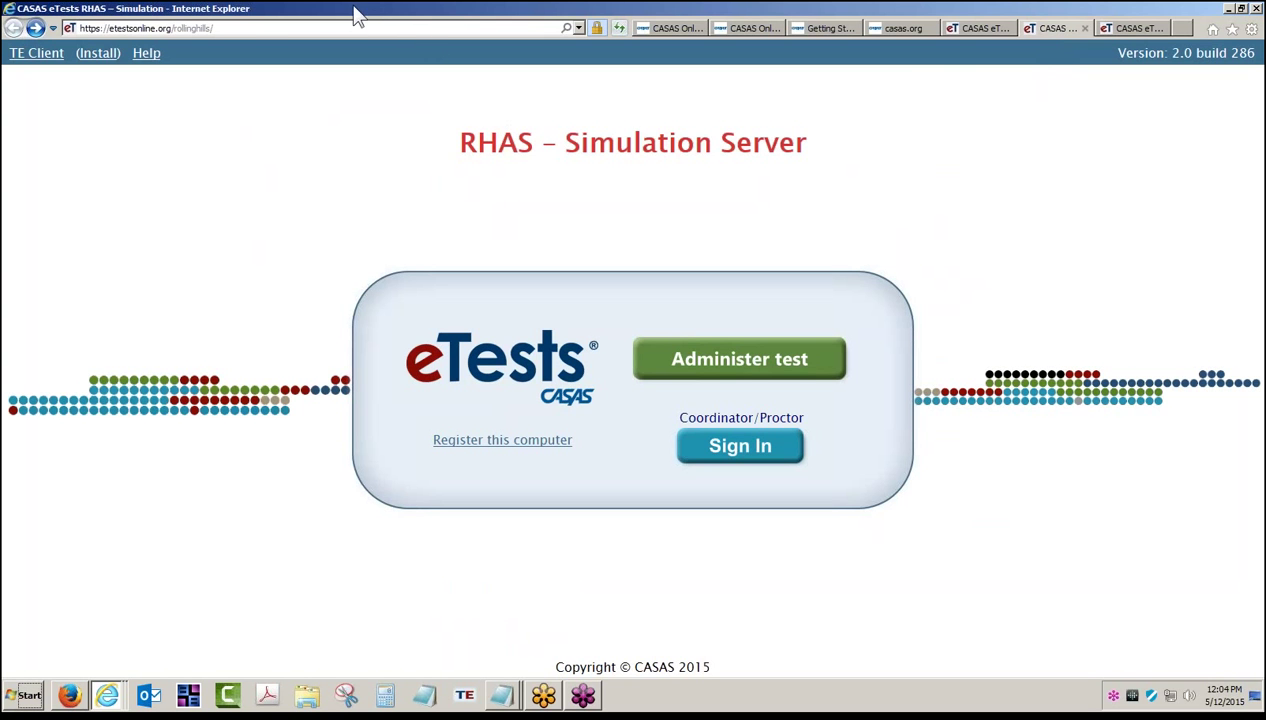
left_click(251, 31)
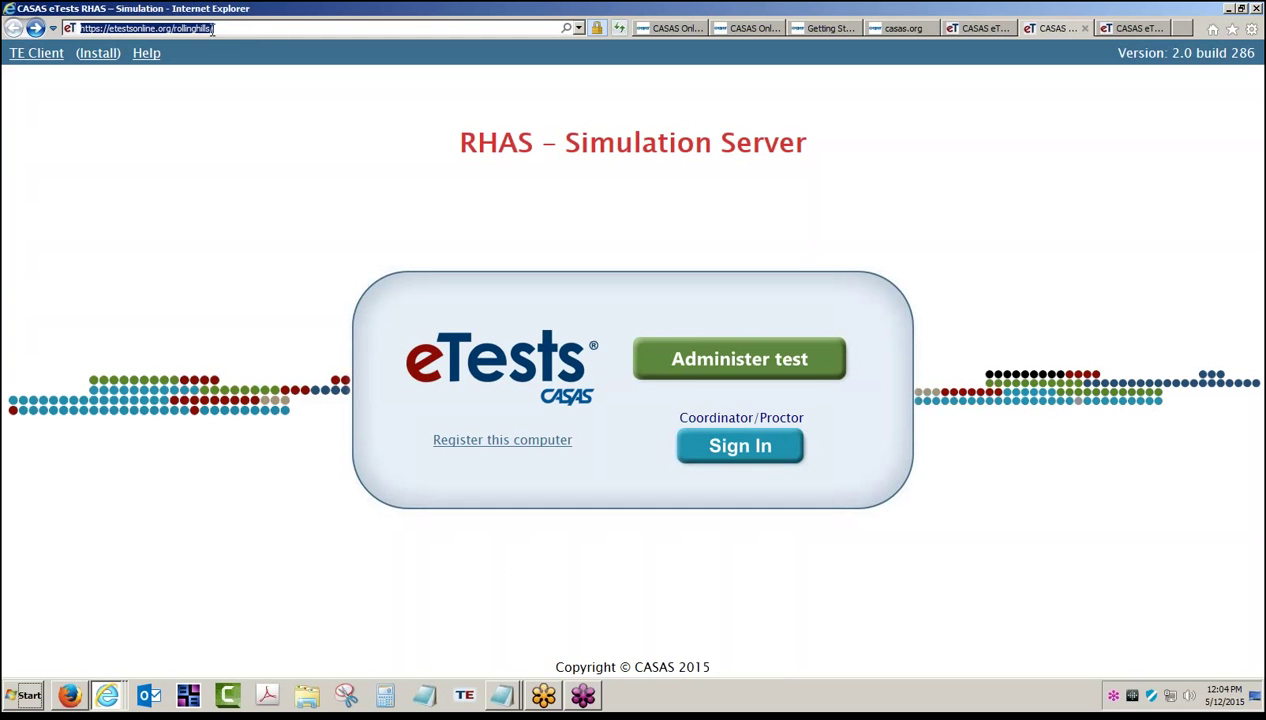
left_click(222, 30)
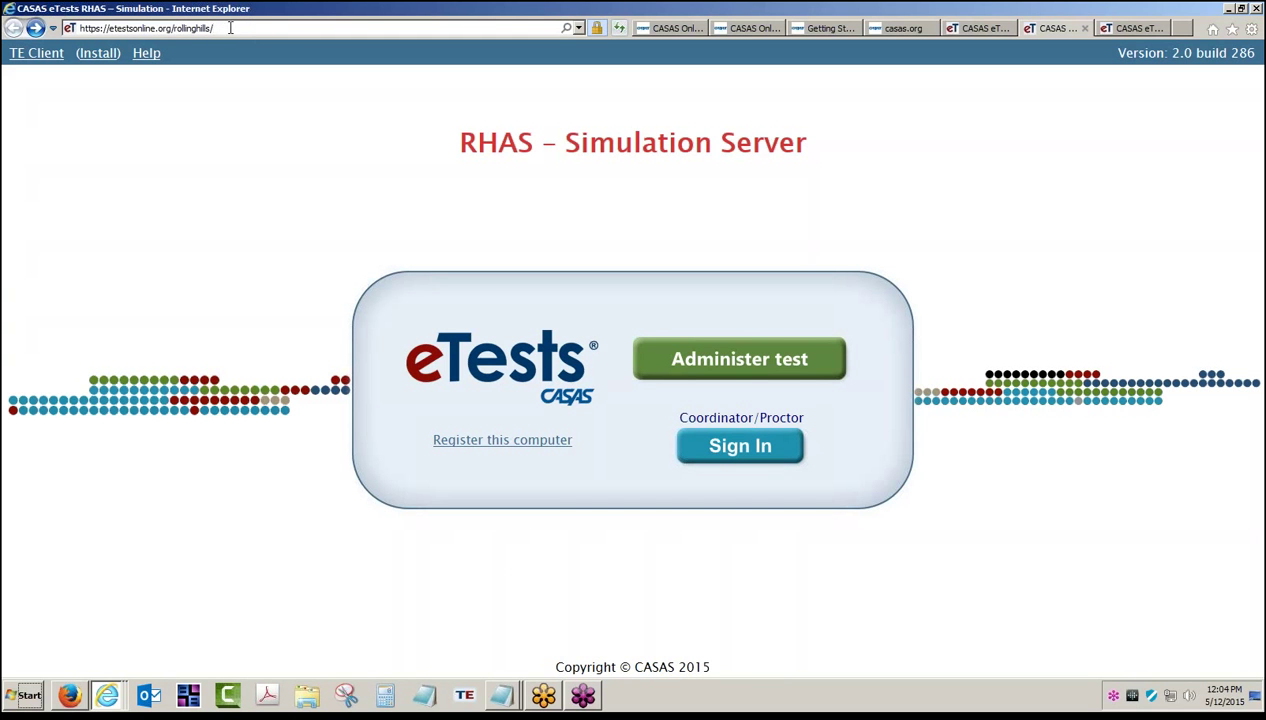
left_click_drag(220, 29, 178, 33)
left_click(232, 30)
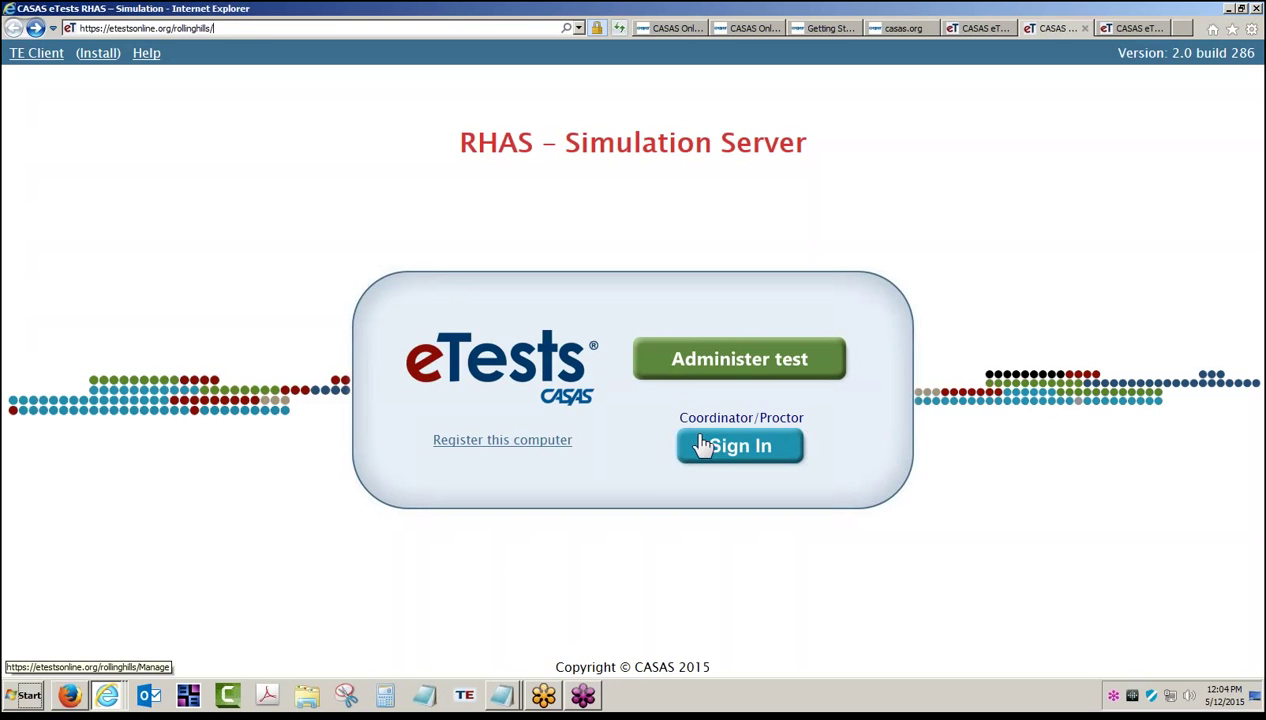
- Sign in to the simulation server's application management as coordinator, keeping the prefilled agency and user and entering the account password
left_click(735, 448)
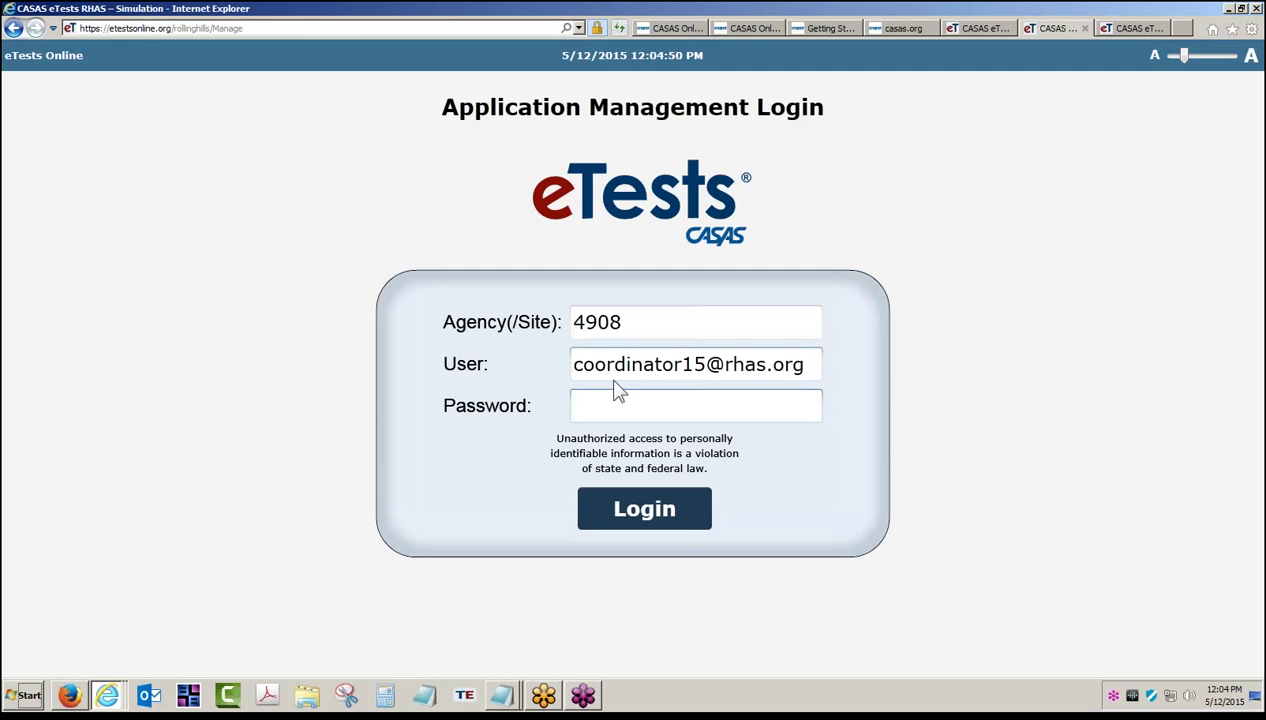
left_click_drag(627, 325, 610, 325)
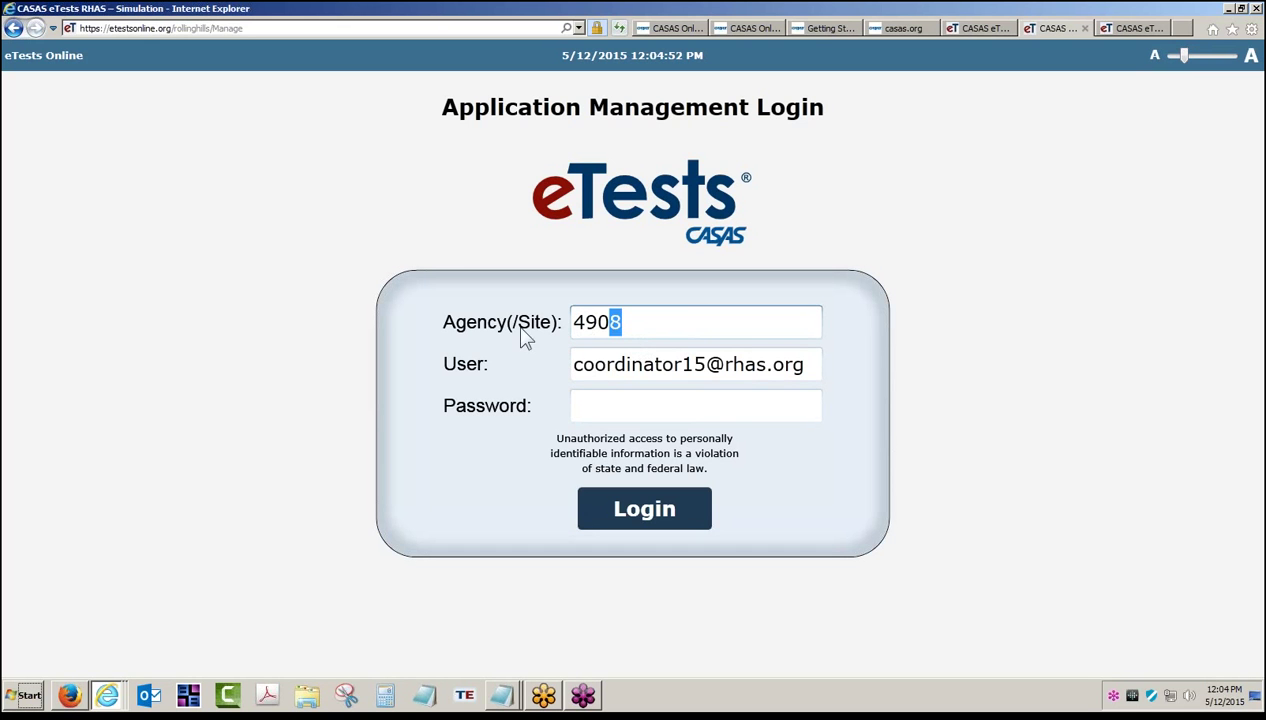
left_click(593, 321)
left_click(626, 322)
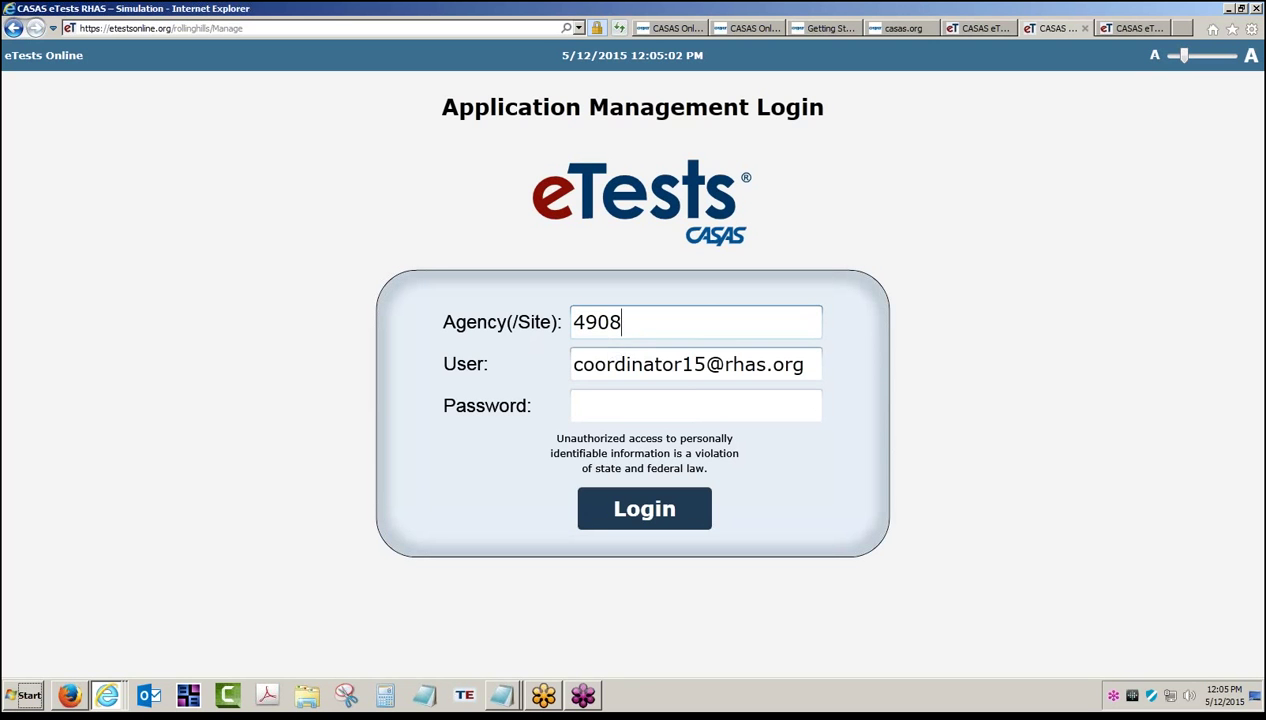
left_click_drag(806, 364, 566, 380)
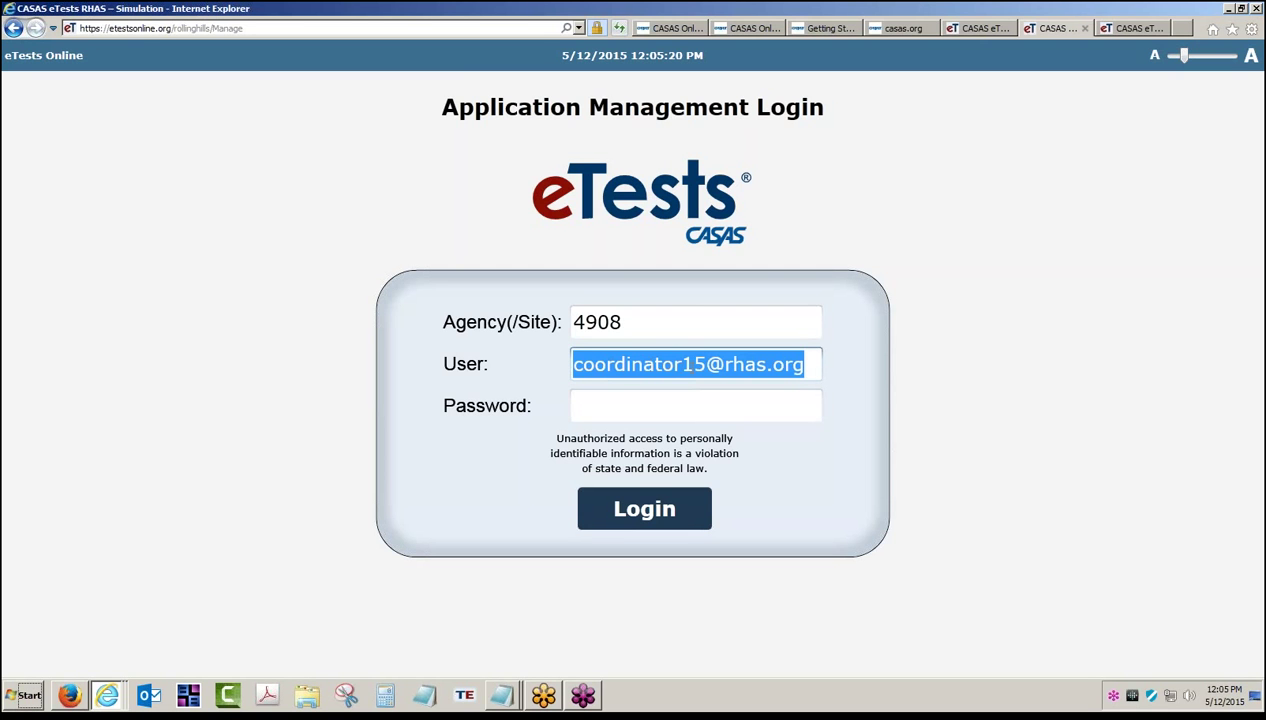
left_click(688, 363)
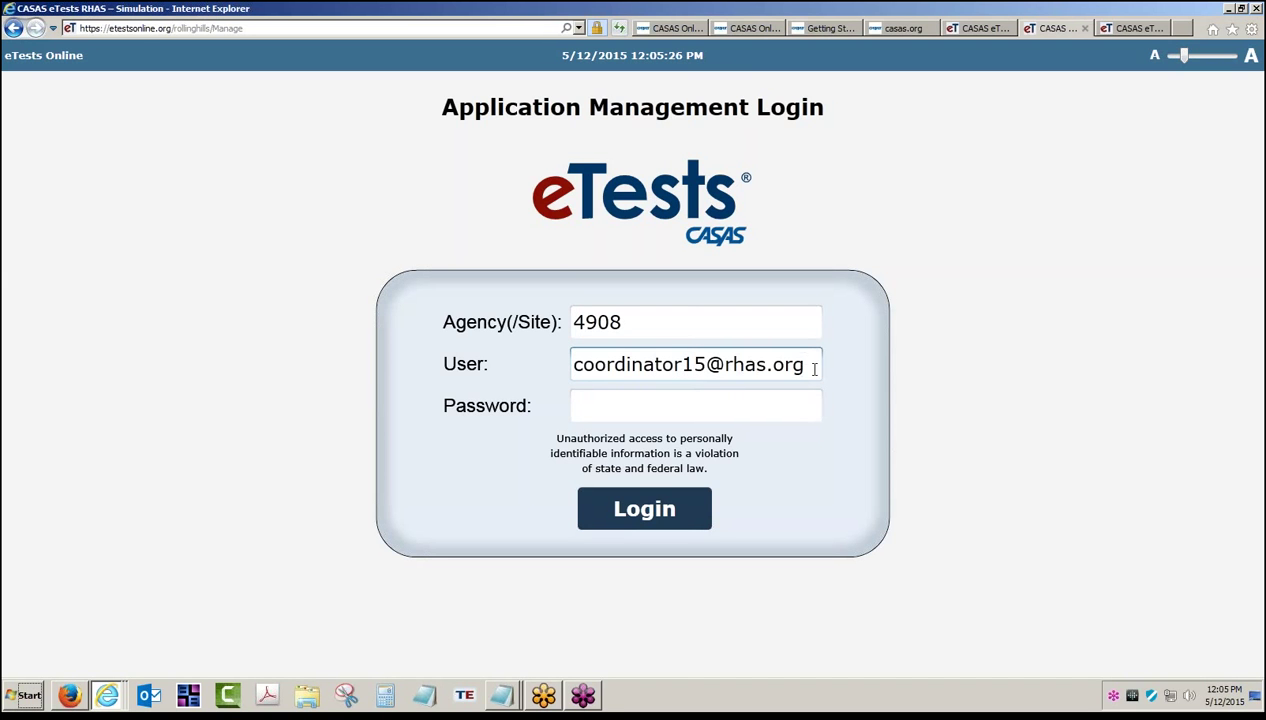
left_click(712, 398)
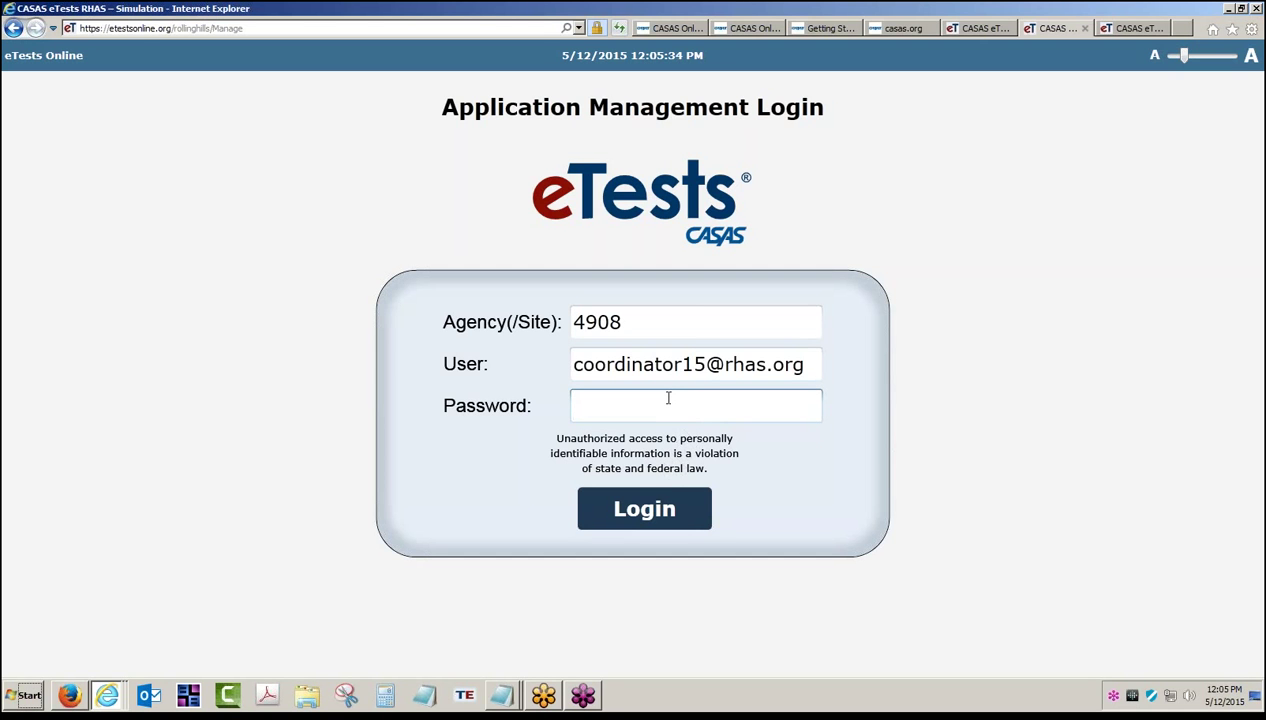
type("•••••••••••")
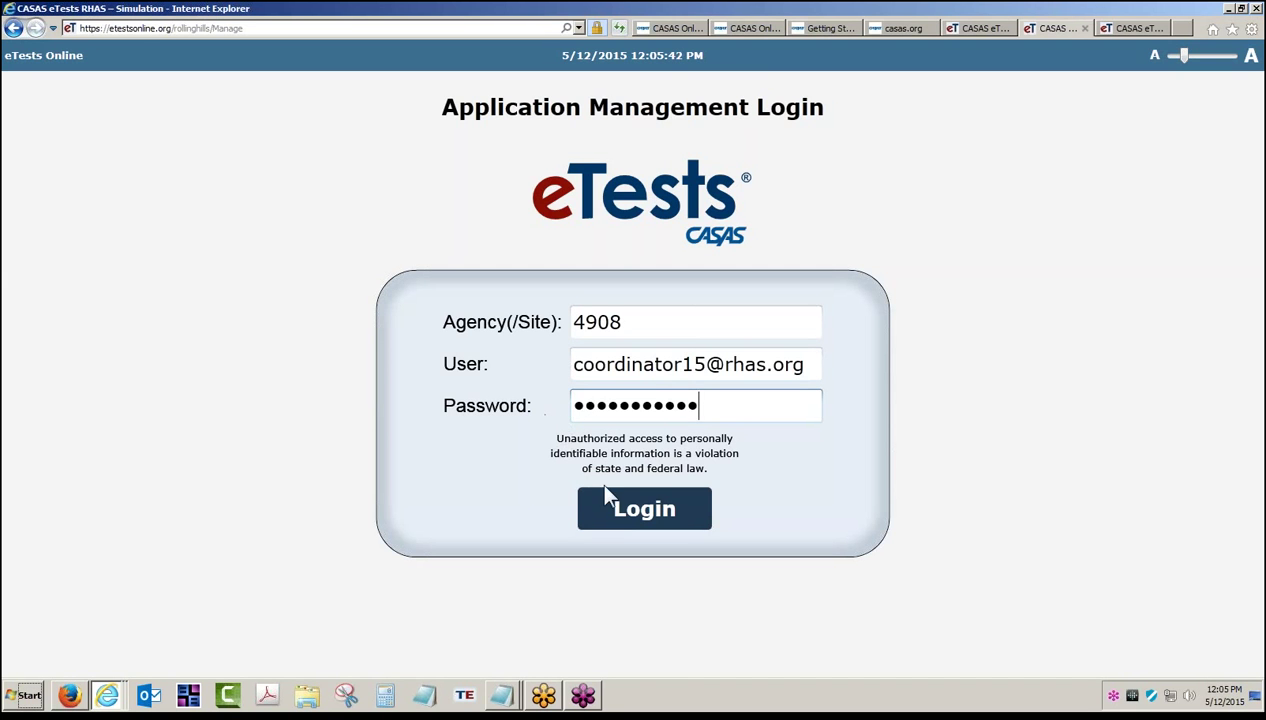
left_click(657, 512)
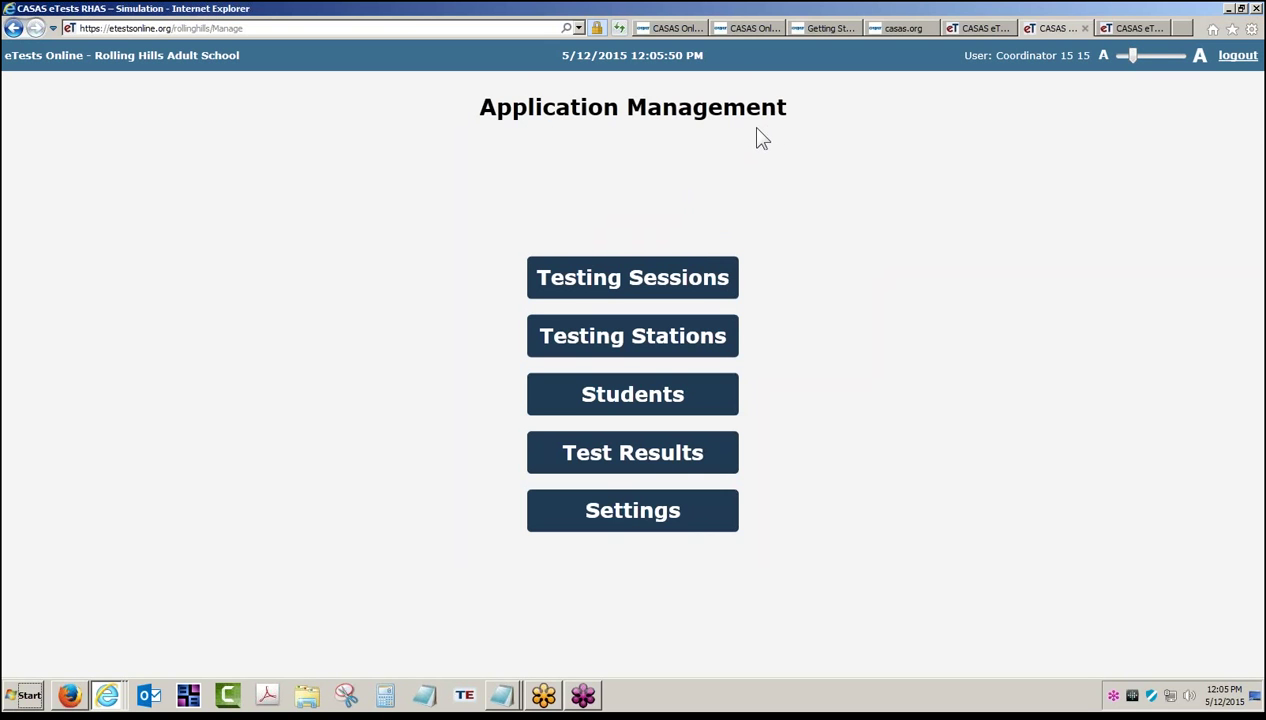
- Open the testing sessions list and sort it by Session Full Name in ascending order
left_click(687, 287)
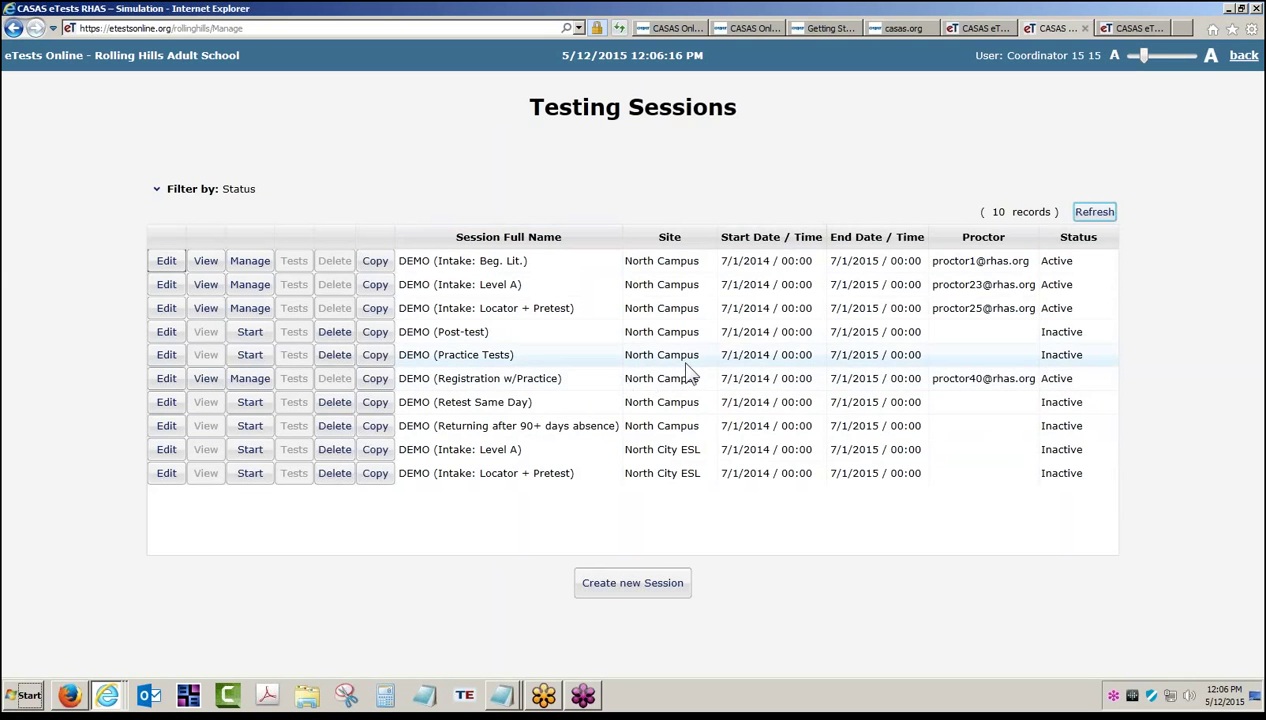
left_click(577, 242)
left_click(577, 242)
left_click(577, 242)
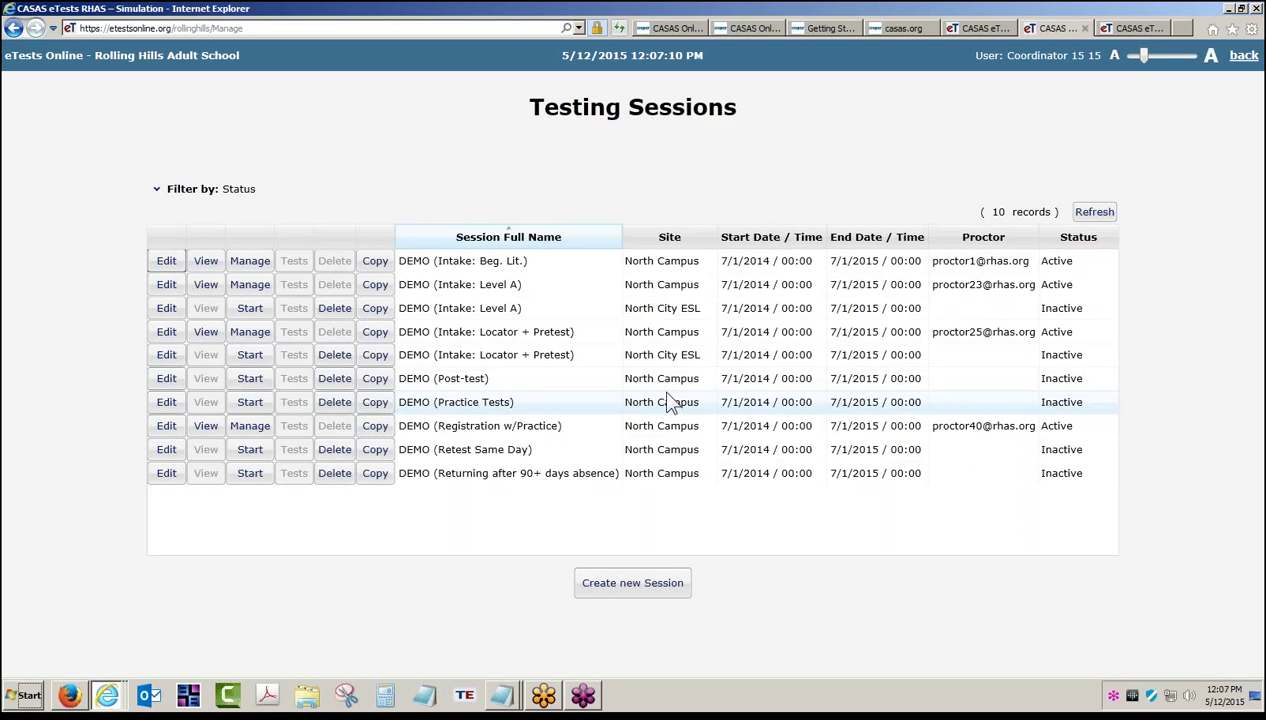
- Create a new session with template name 2014-15, site North Campus and the description "Intake: Locator + Pretest"
left_click(640, 590)
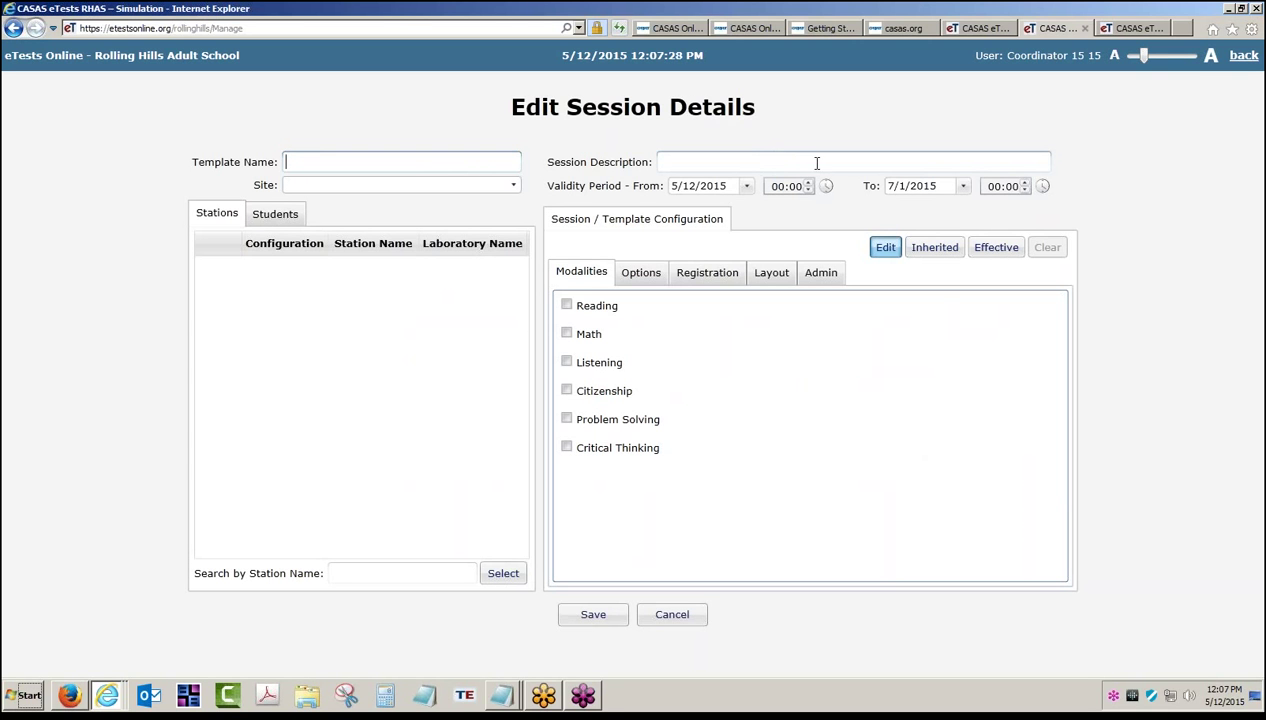
left_click(746, 187)
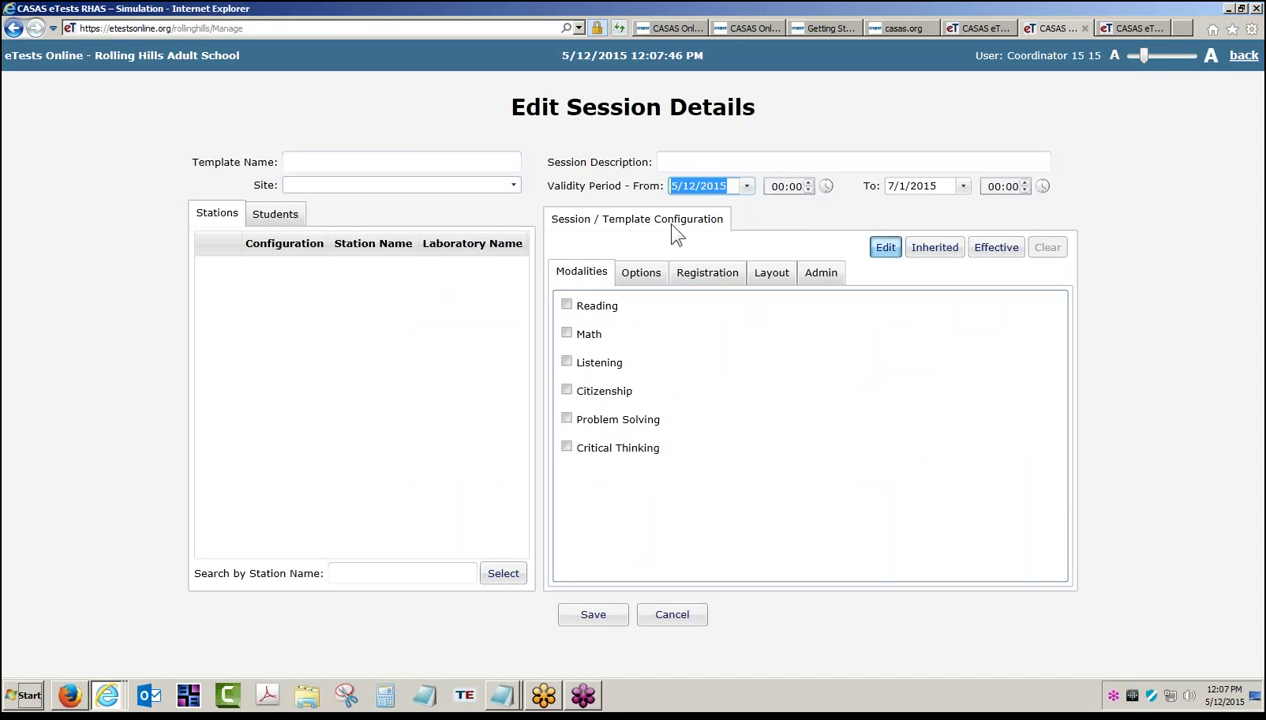
left_click(397, 163)
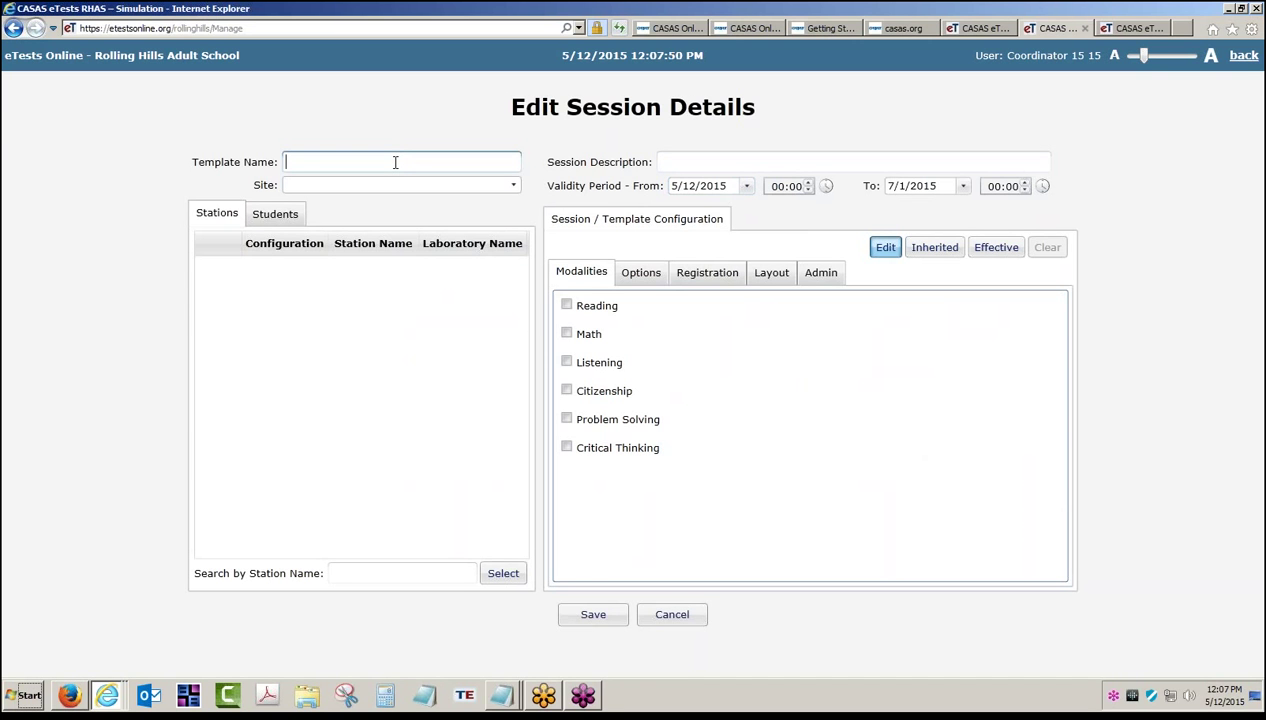
type("2014-15")
left_click(513, 187)
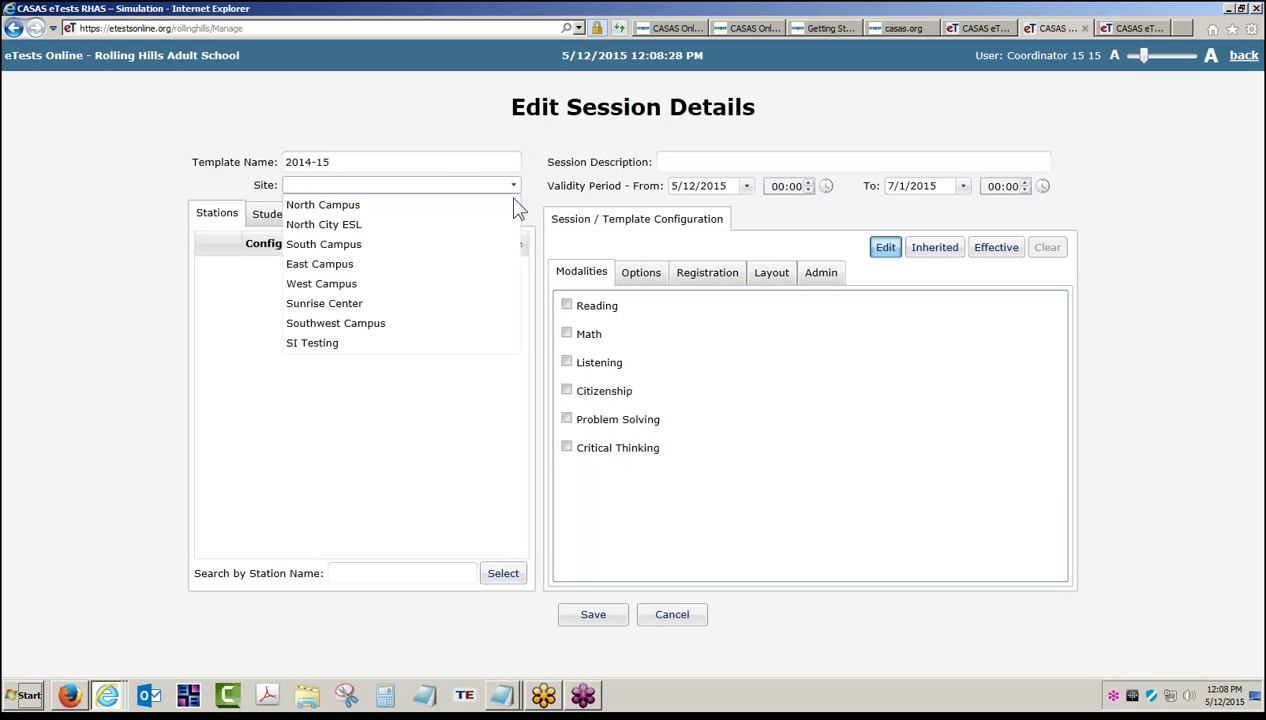
left_click(478, 209)
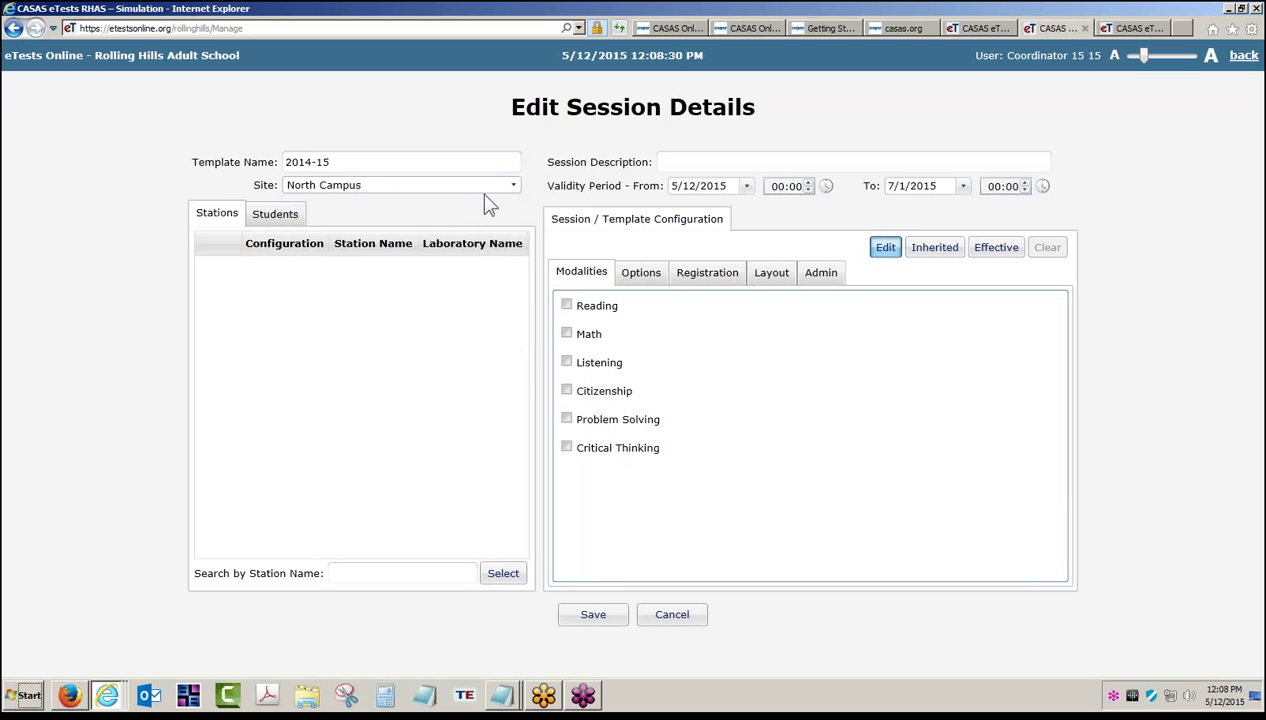
left_click(513, 188)
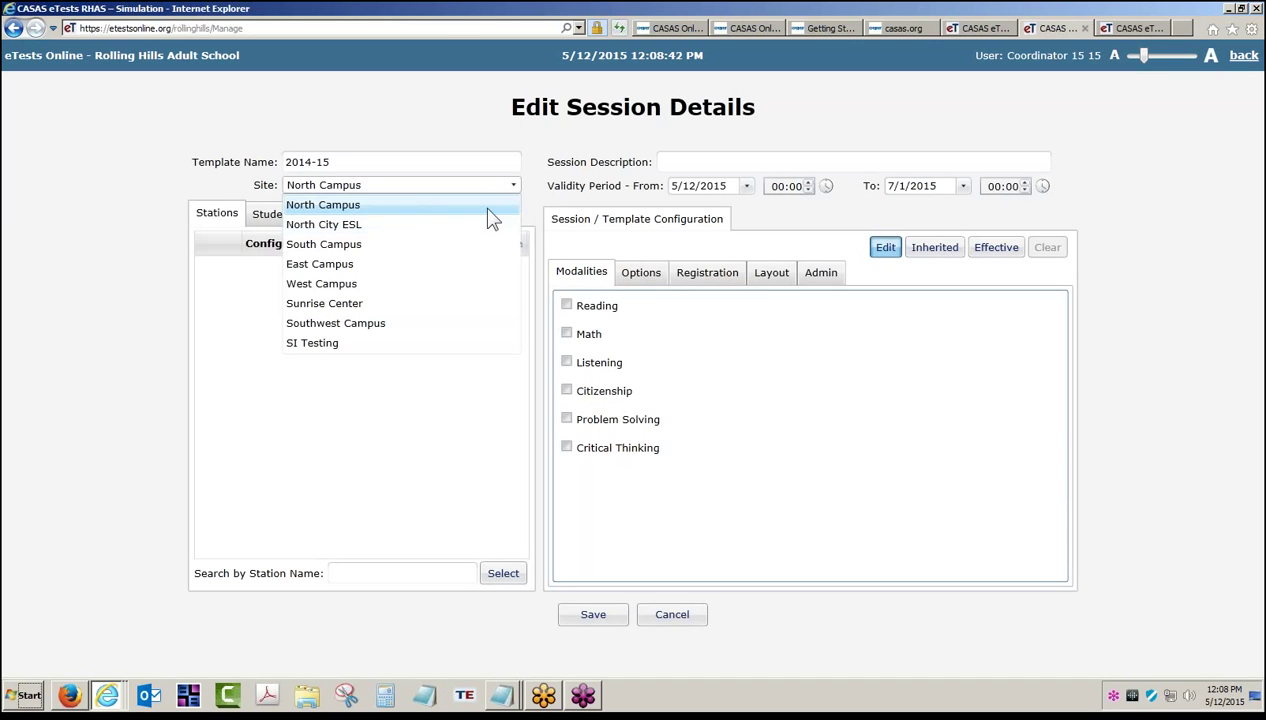
left_click(489, 210)
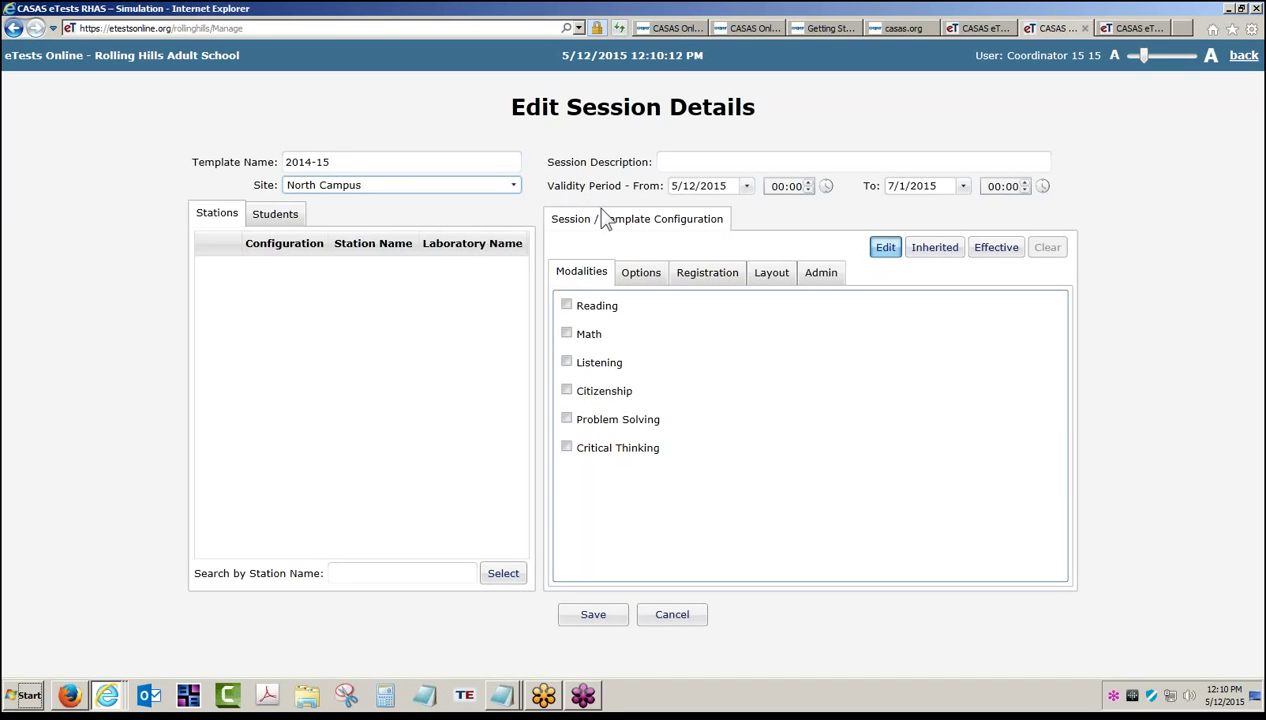
left_click(699, 155)
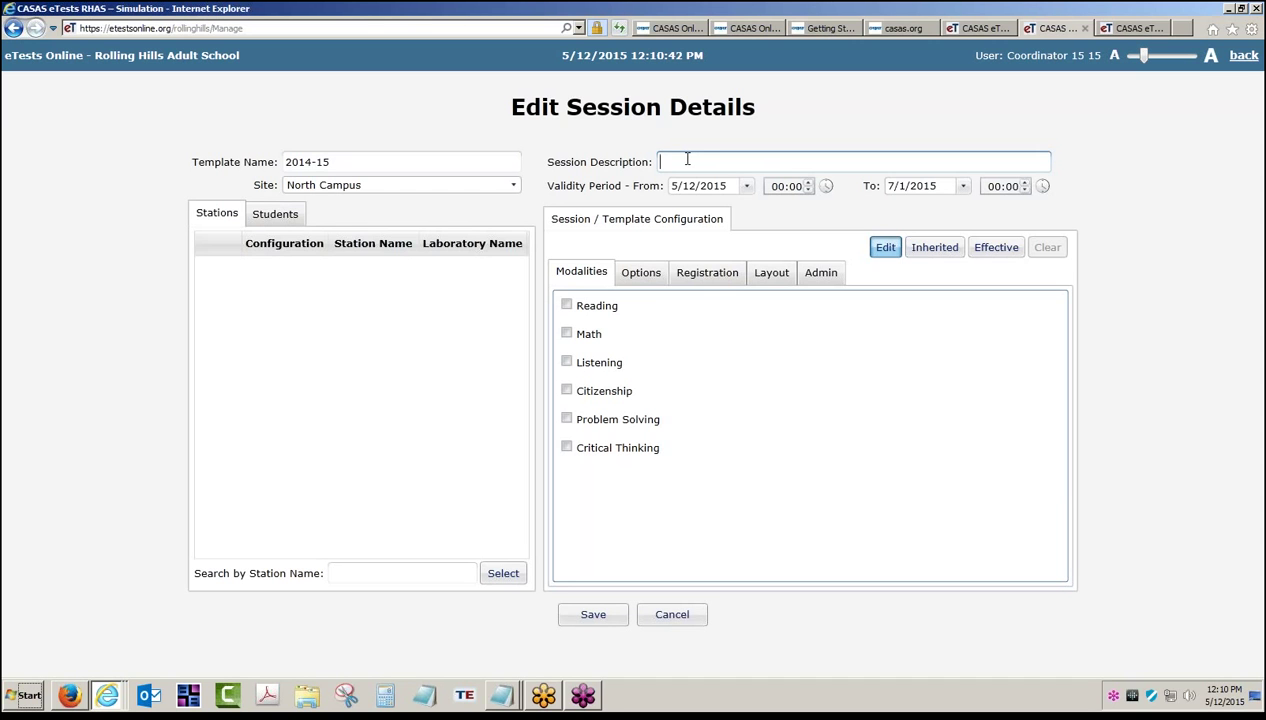
type("Intake: Locator + Pretest")
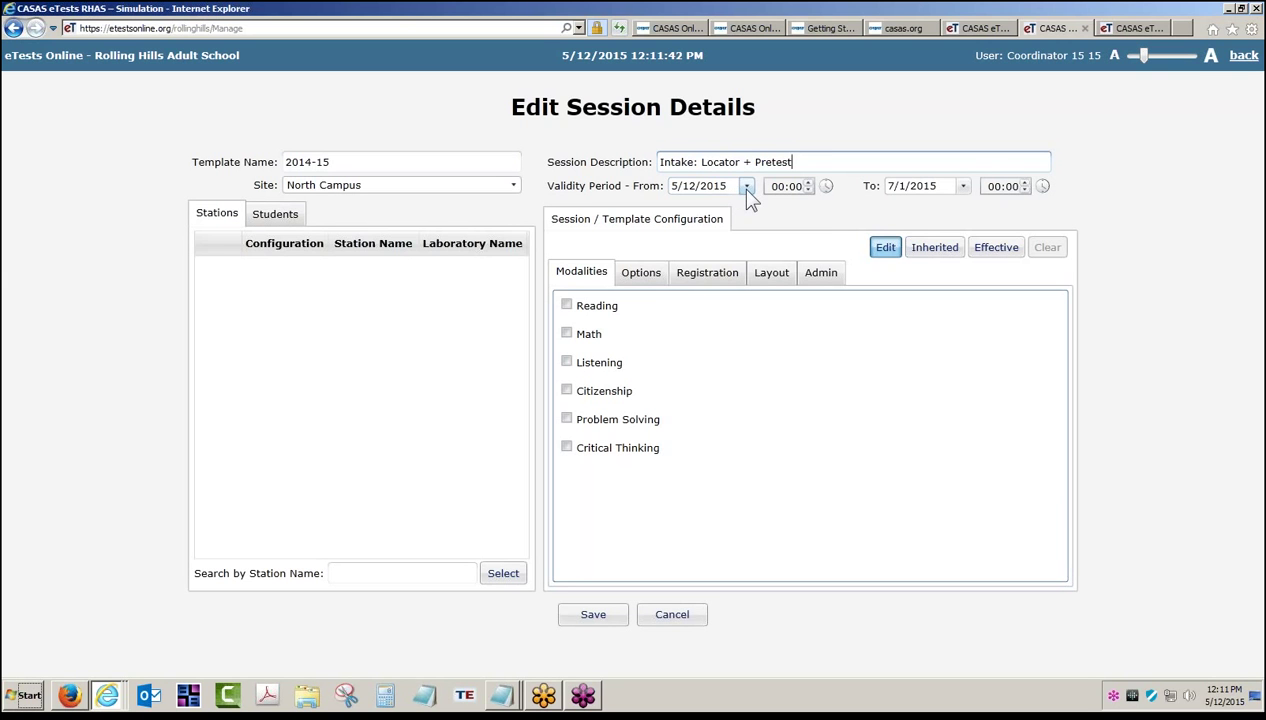
- Set the start date of the session's validity period to 7/1/2014
left_click(746, 188)
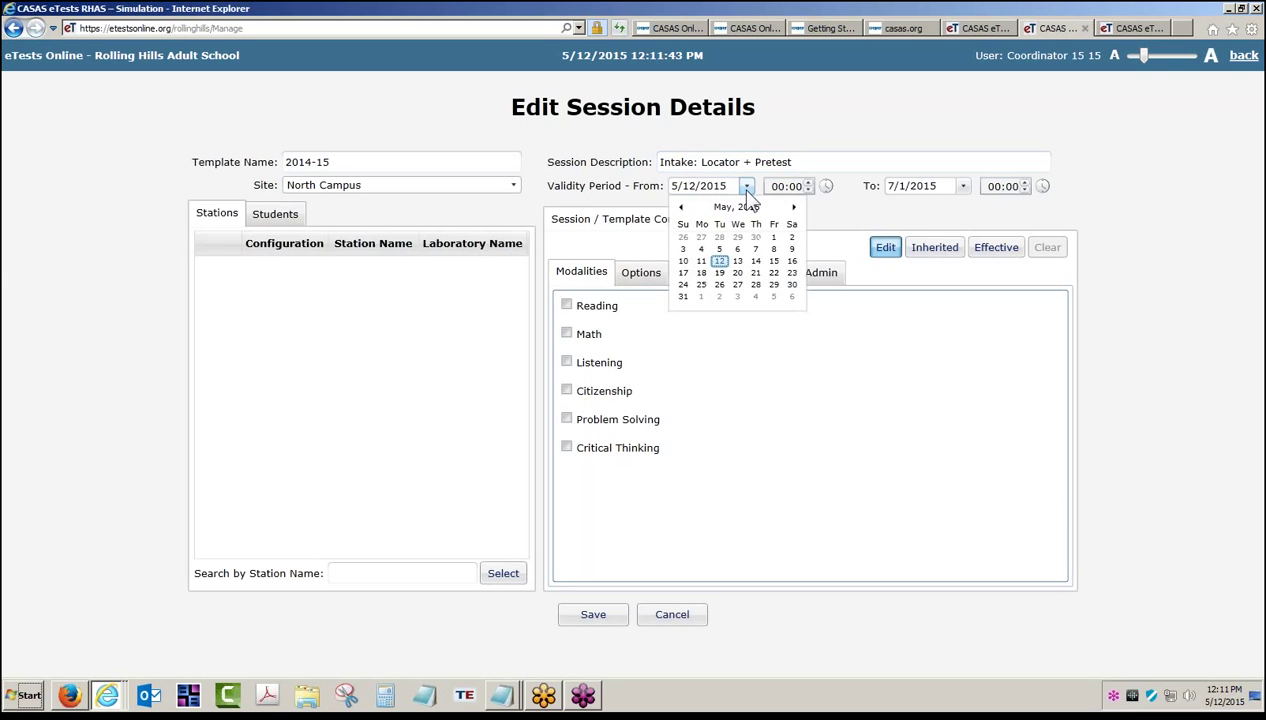
left_click(683, 208)
left_click(683, 208)
left_click(683, 208)
left_click(683, 208)
left_click(683, 208)
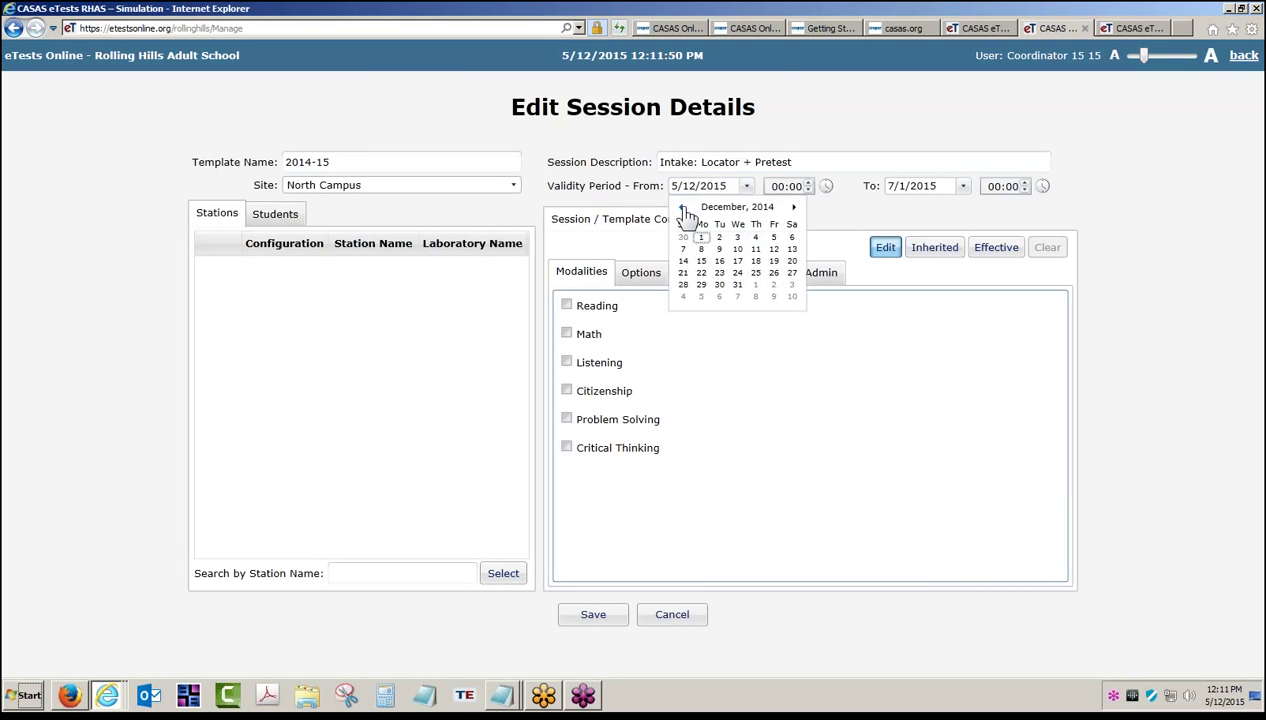
left_click(683, 208)
left_click(683, 208)
left_click(683, 208)
left_click(683, 208)
left_click(683, 208)
left_click(719, 237)
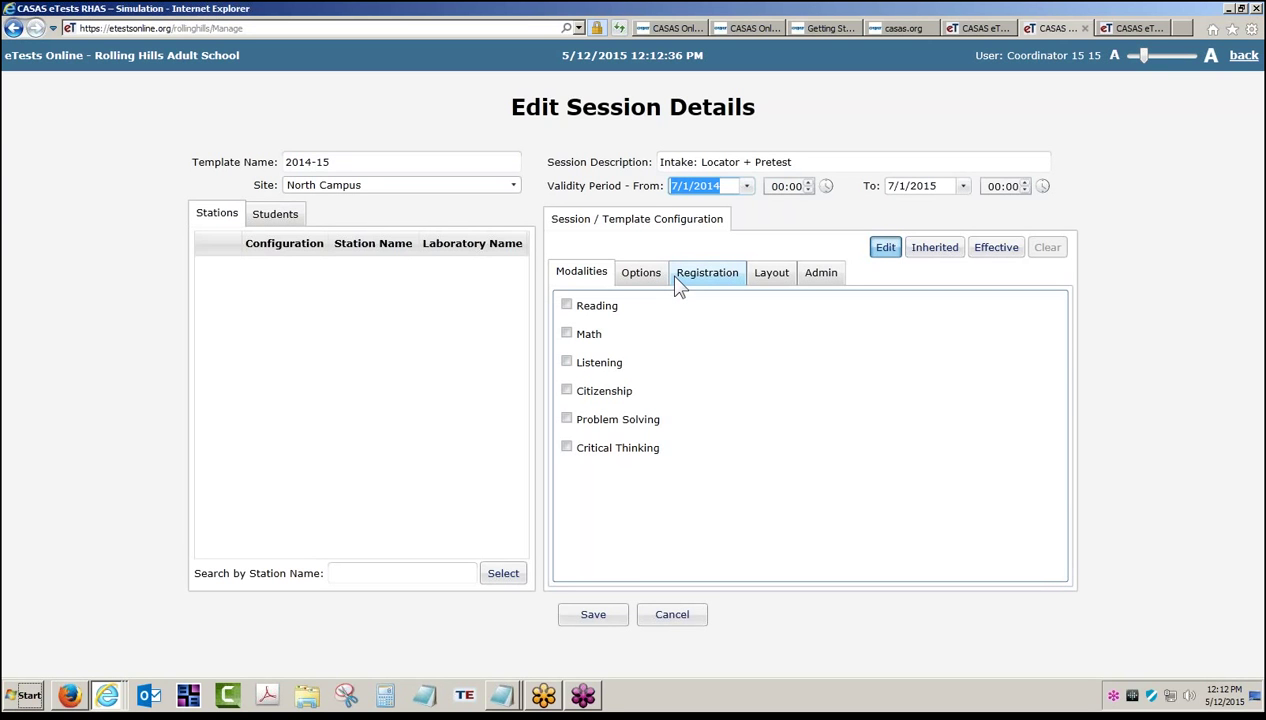
- Enable the Reading modality with the series Life and Work (both life and work emphasis at Level C)
left_click(585, 280)
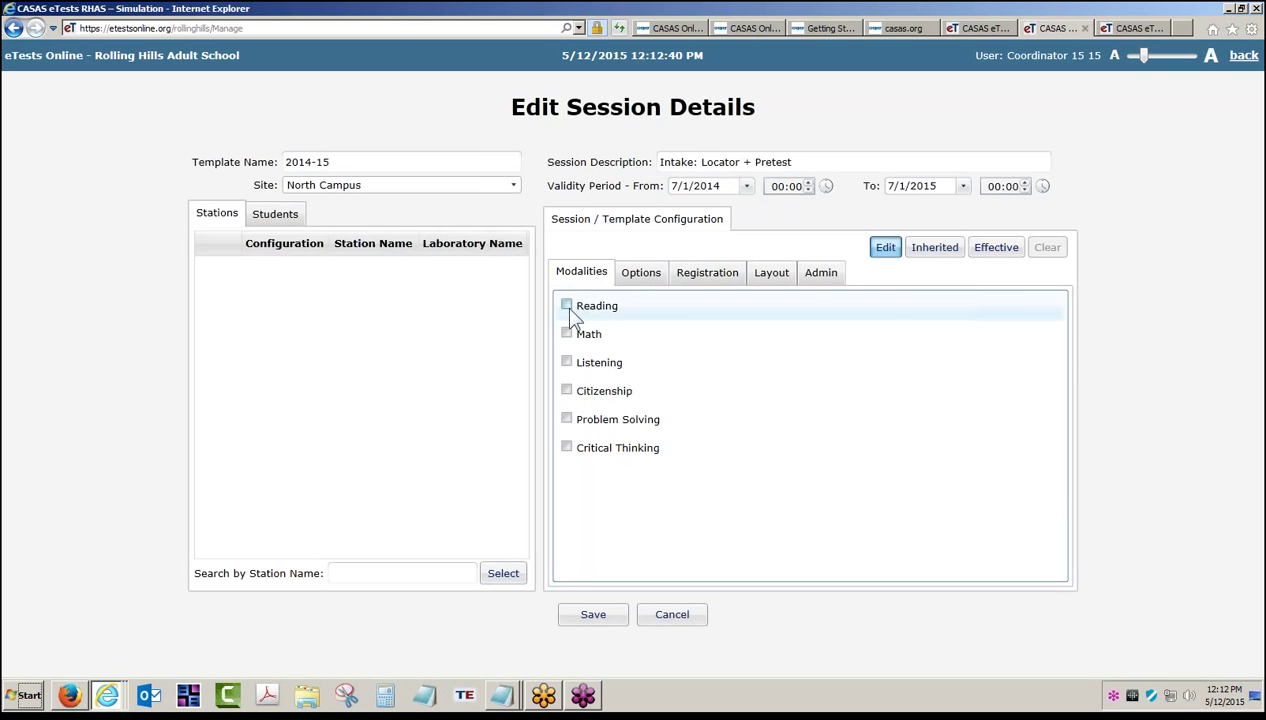
left_click(566, 305)
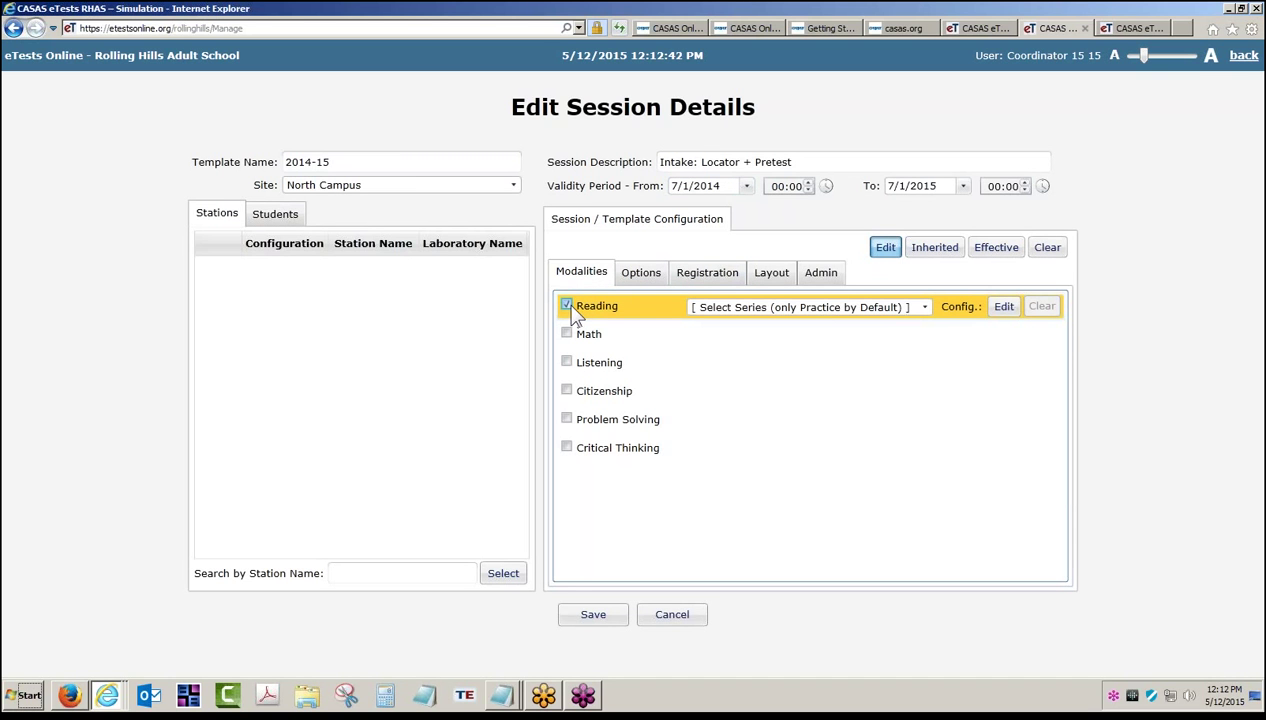
left_click(924, 309)
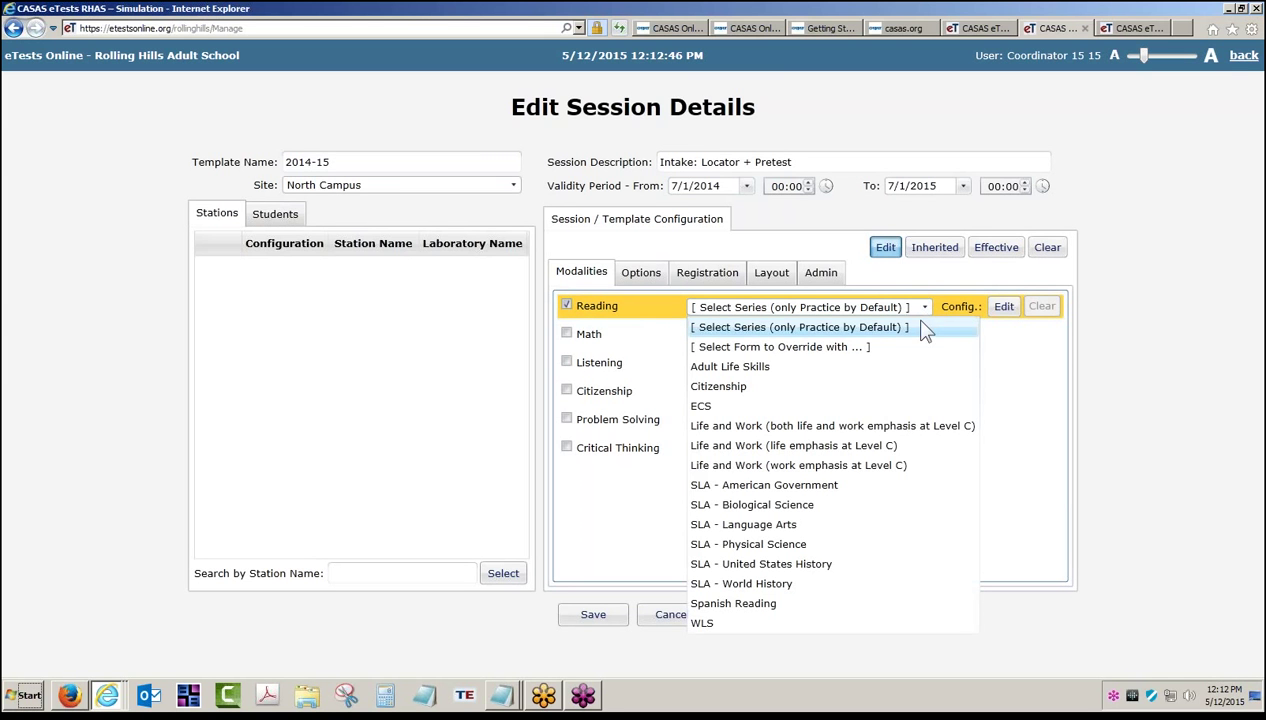
left_click(886, 427)
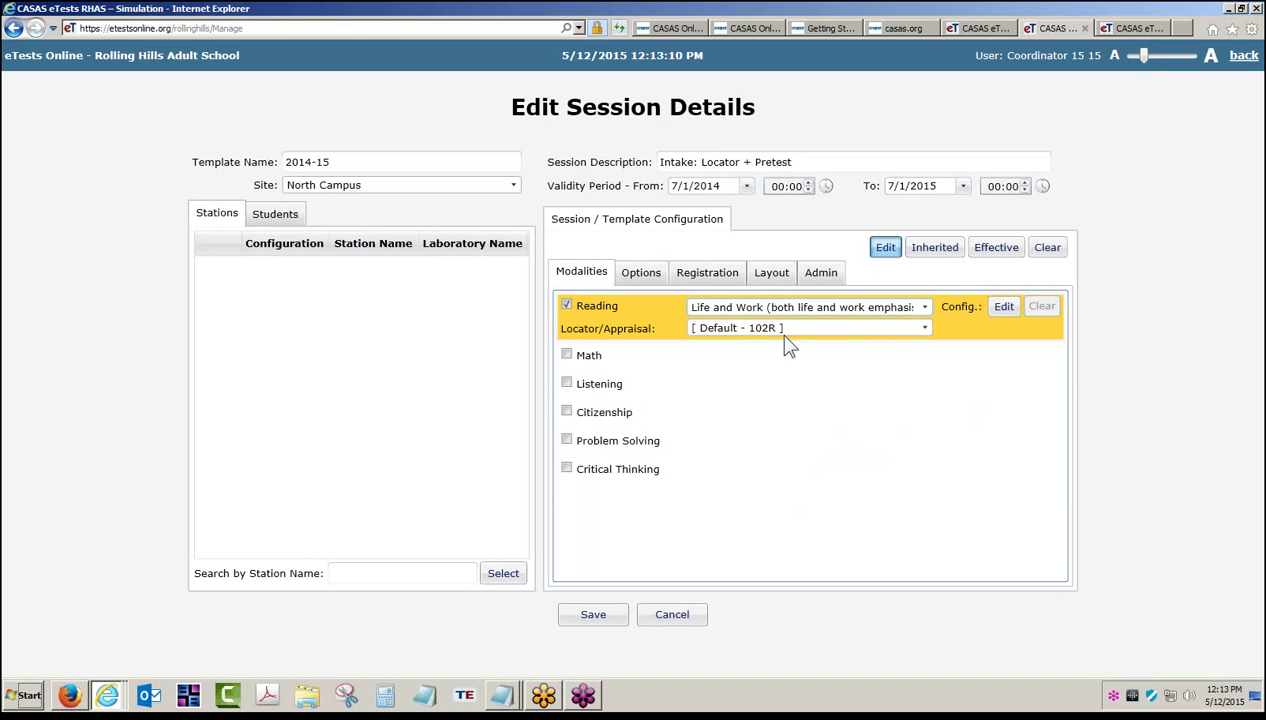
- Enable Math with the LS Math 30 series and Listening with the Life and Work Listening - 980 series
left_click(566, 355)
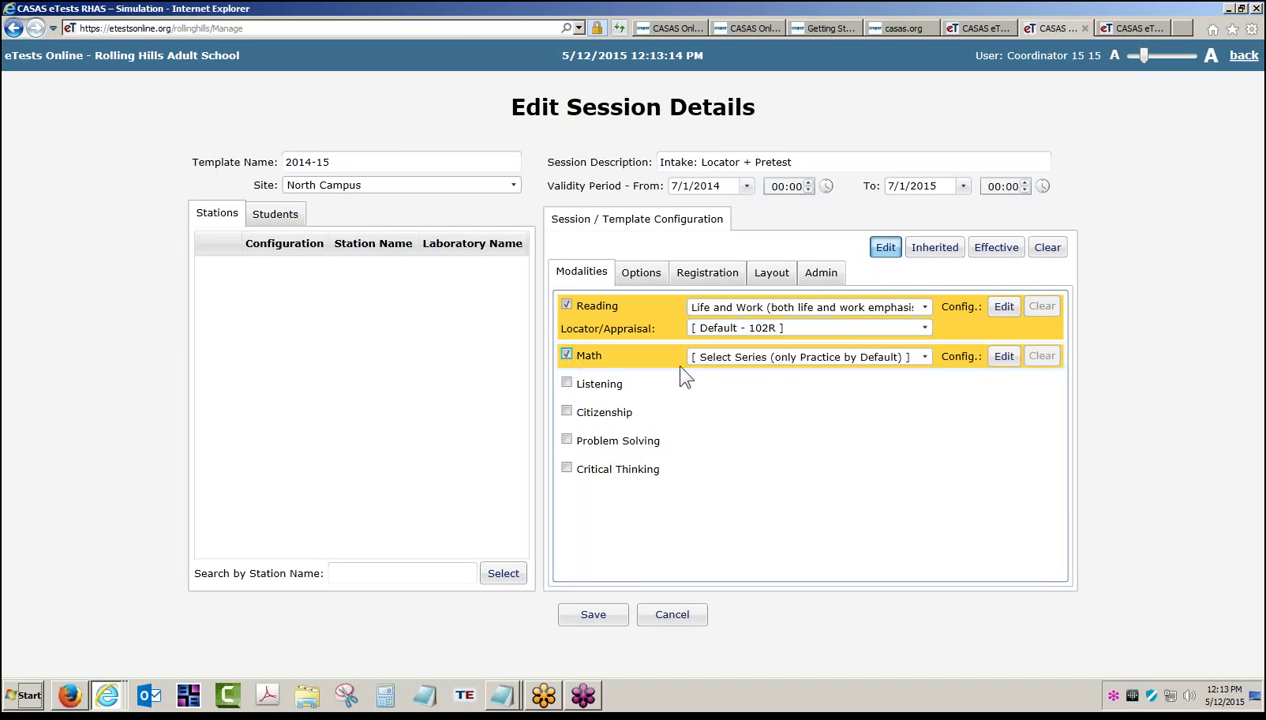
left_click(925, 358)
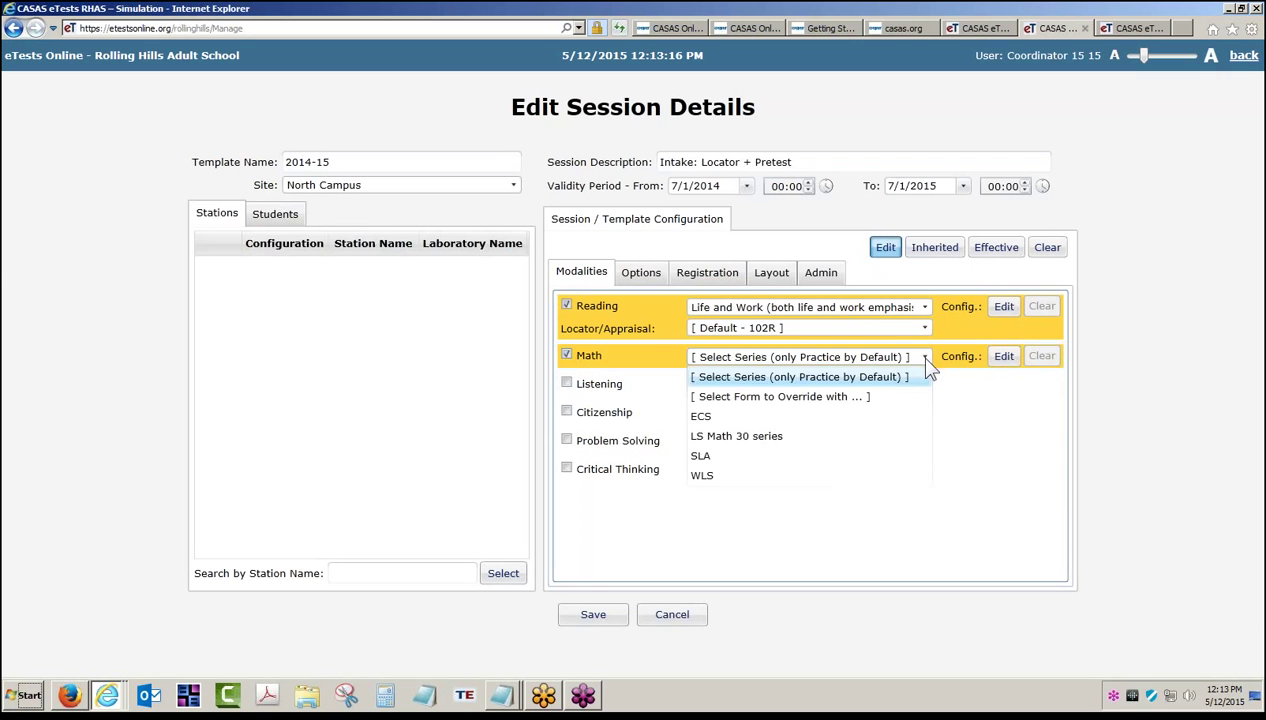
left_click(768, 437)
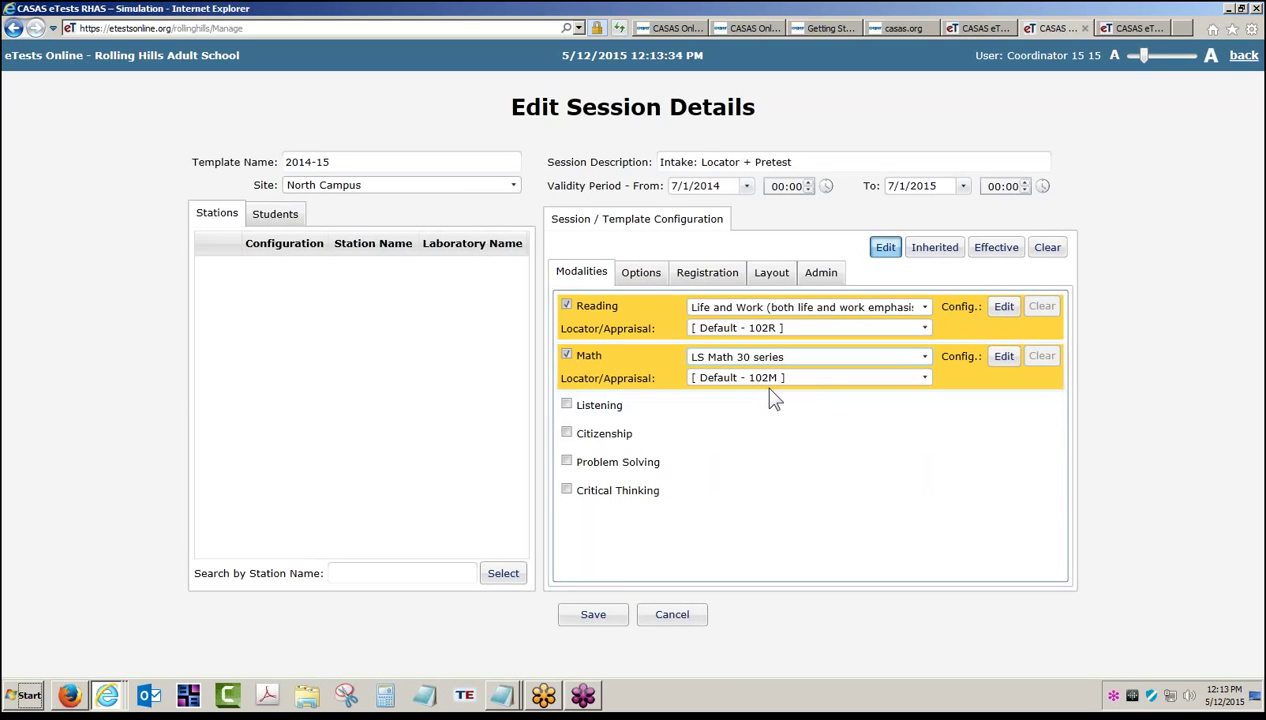
left_click(566, 404)
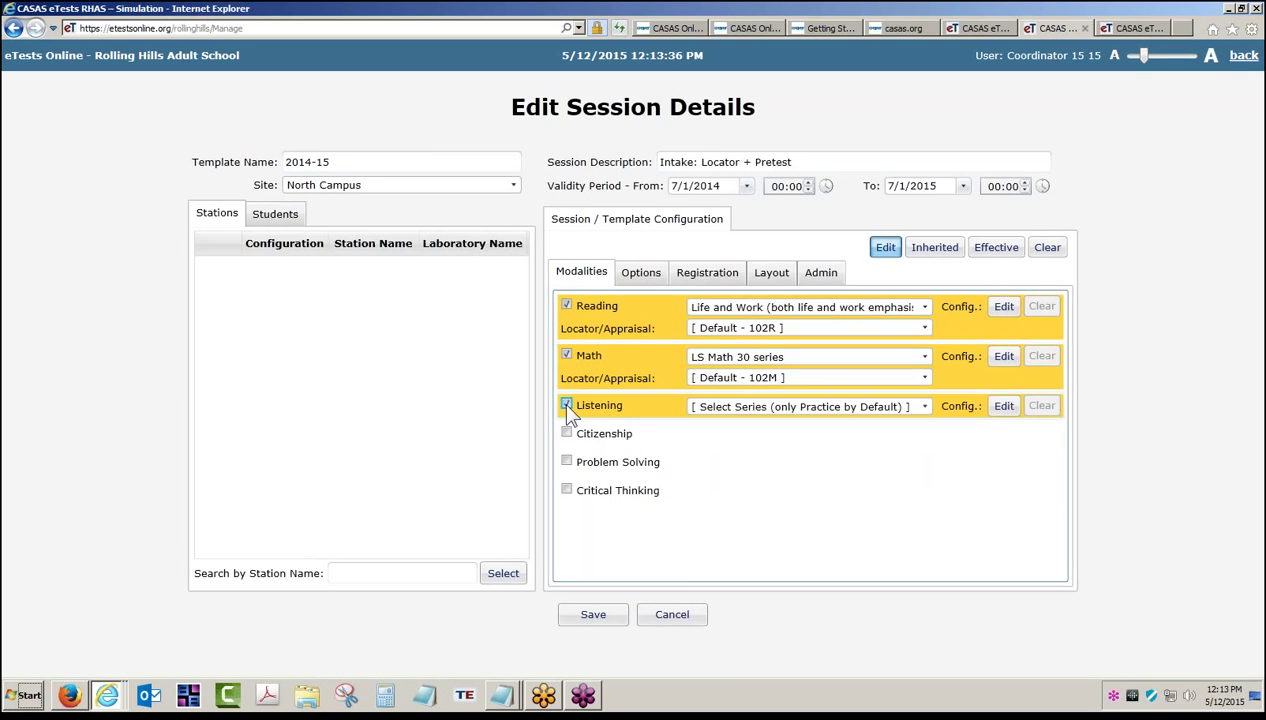
left_click(925, 408)
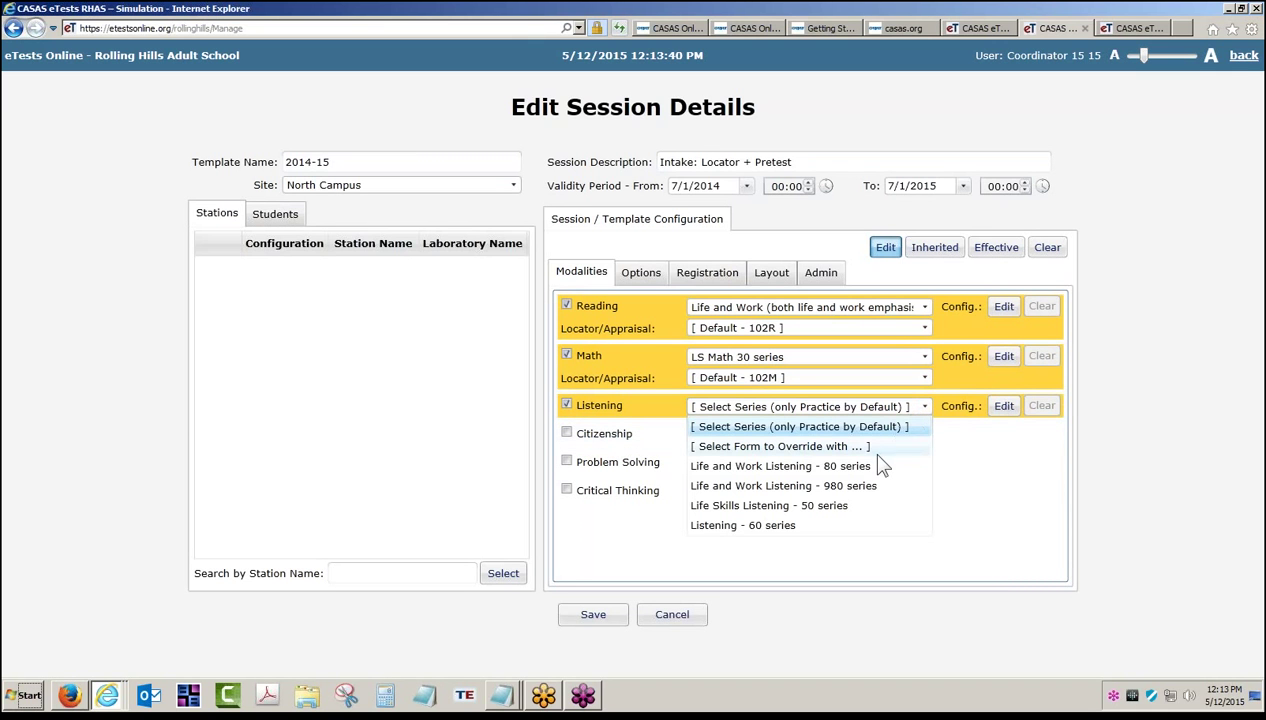
left_click(860, 487)
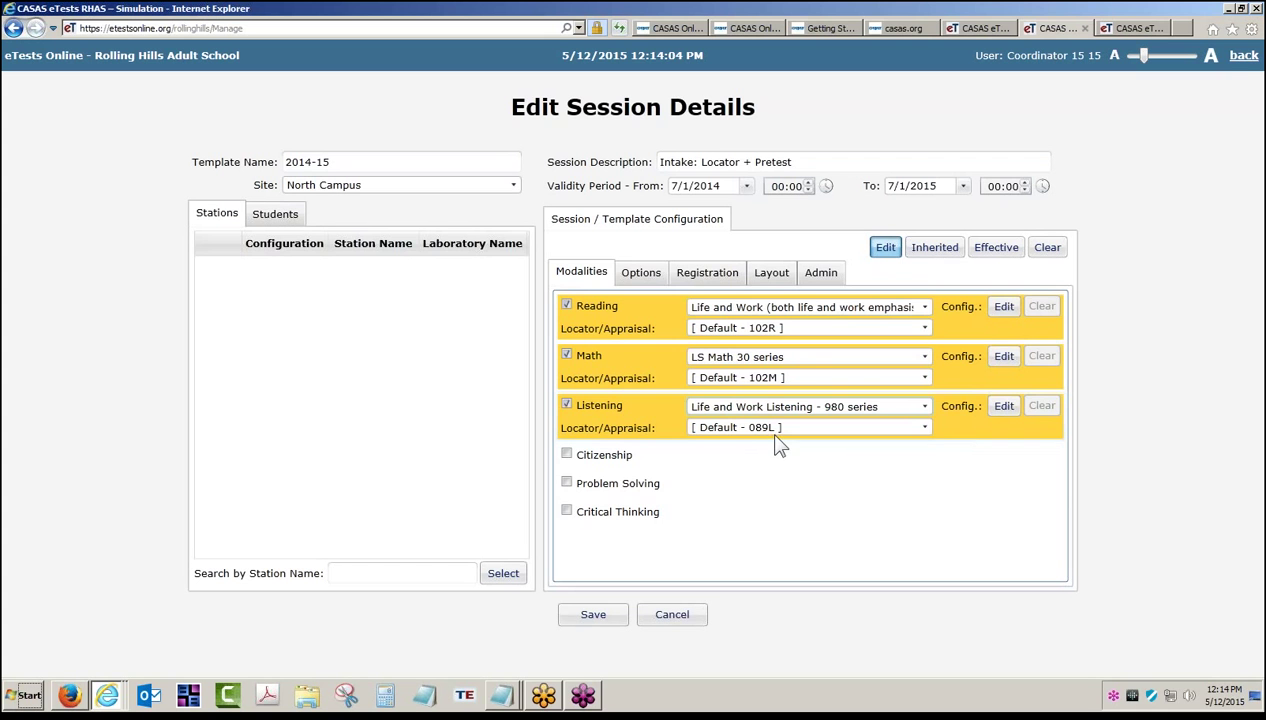
- Open the session's test options and compare their inherited and effective settings
left_click(645, 279)
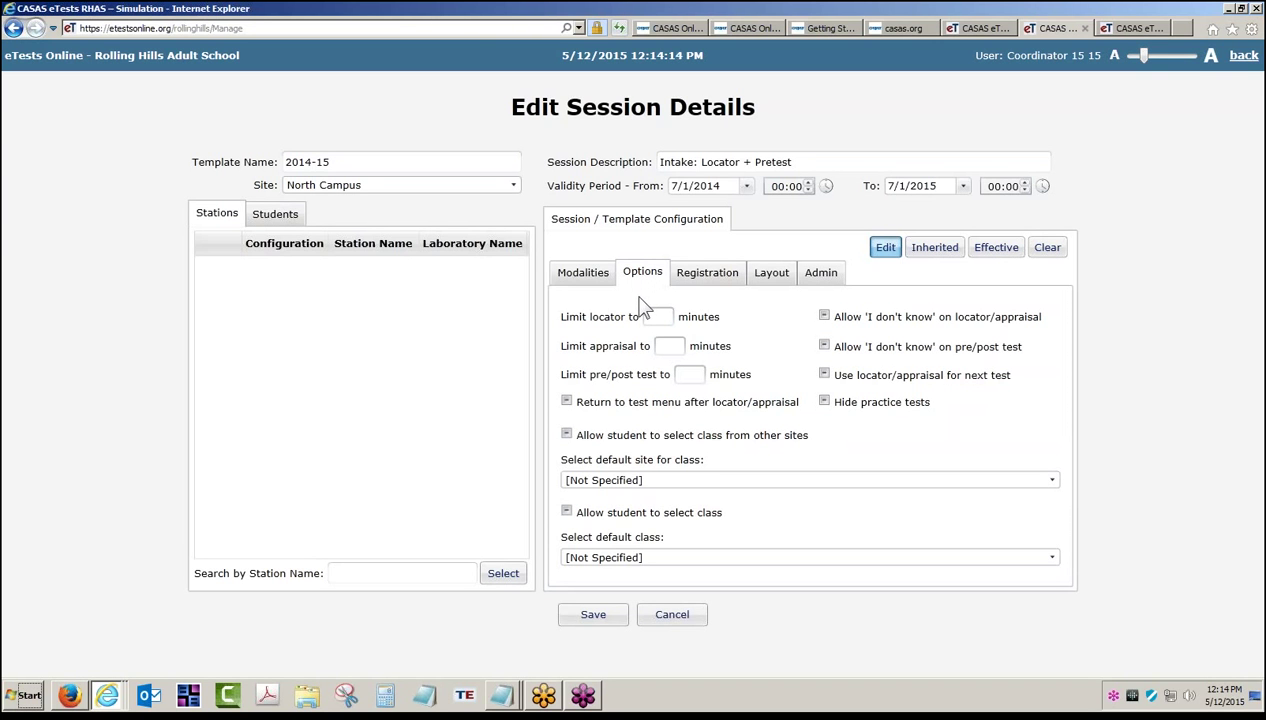
left_click(660, 314)
left_click(889, 255)
left_click(936, 255)
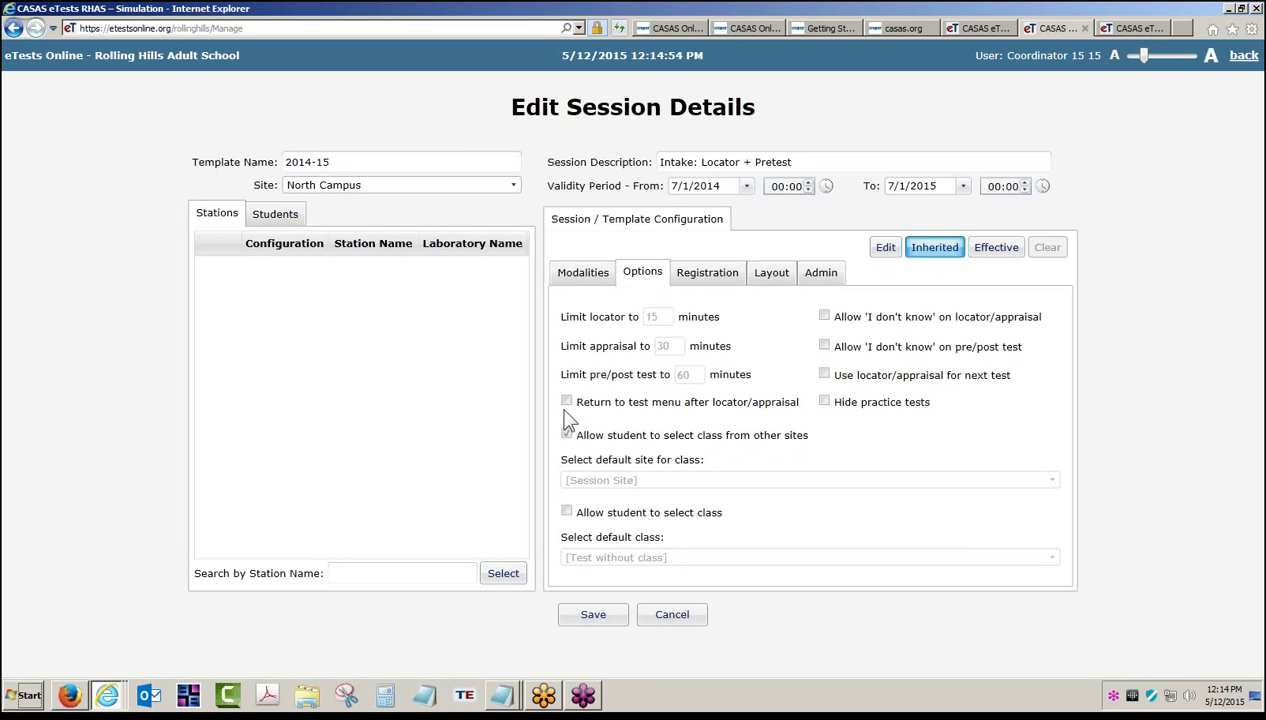
left_click(993, 258)
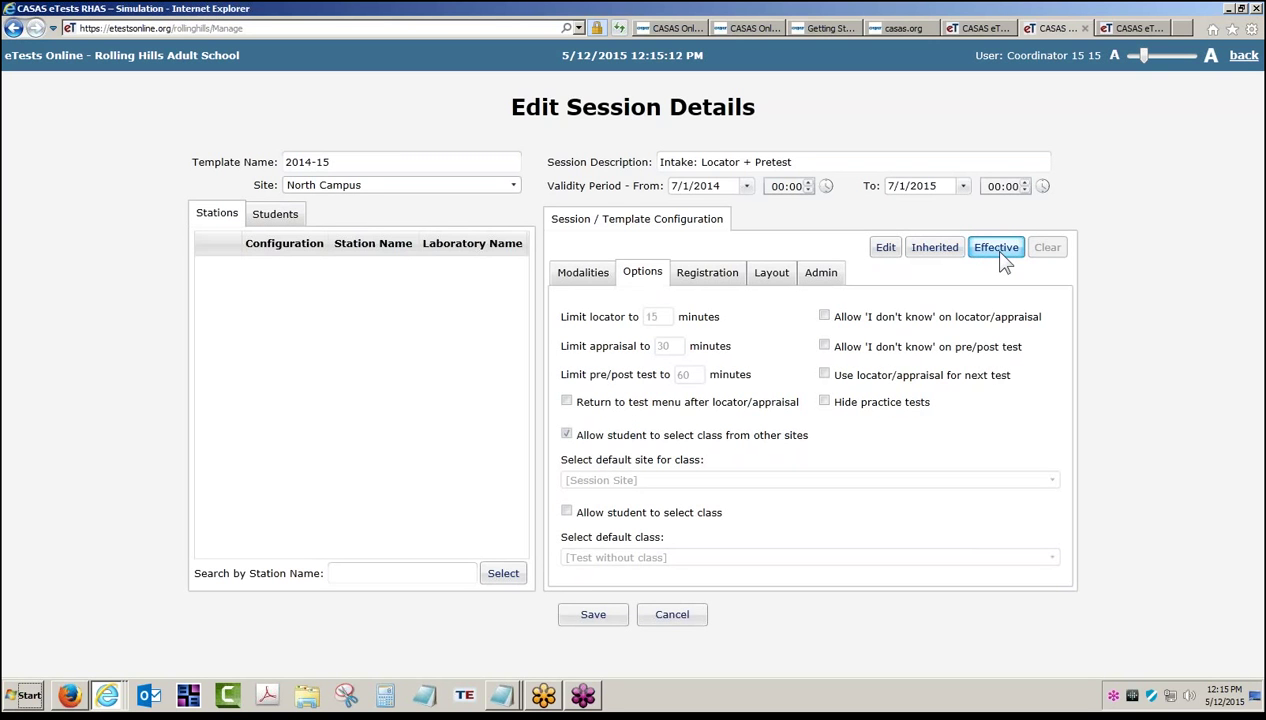
left_click(924, 254)
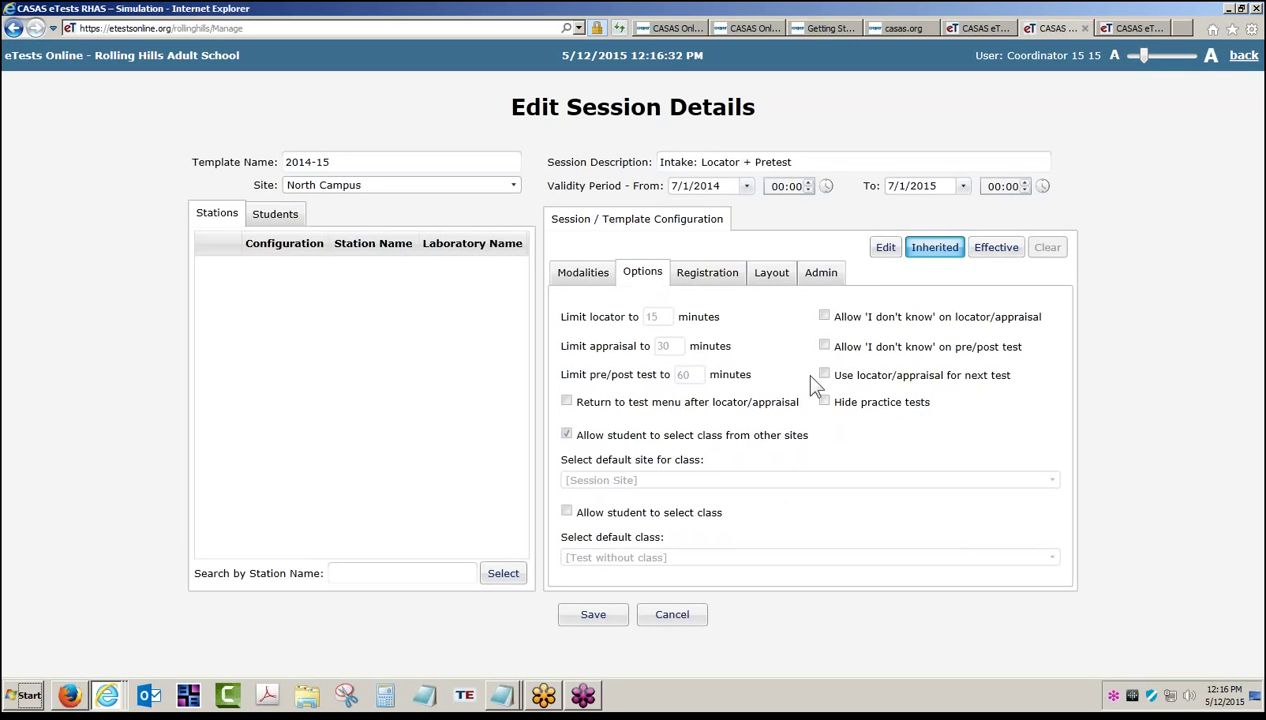
- Allow 'I don't know' on the locator/appraisal and check the effective test options
left_click(884, 254)
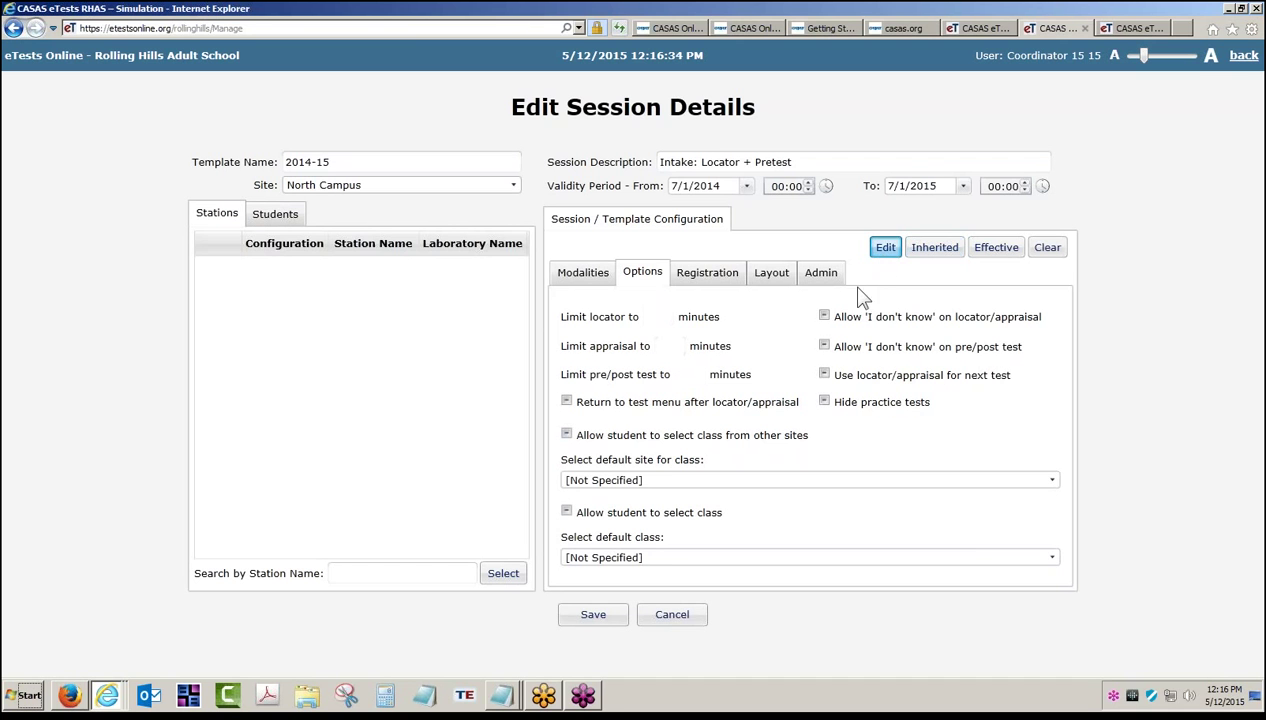
left_click(824, 317)
left_click(988, 251)
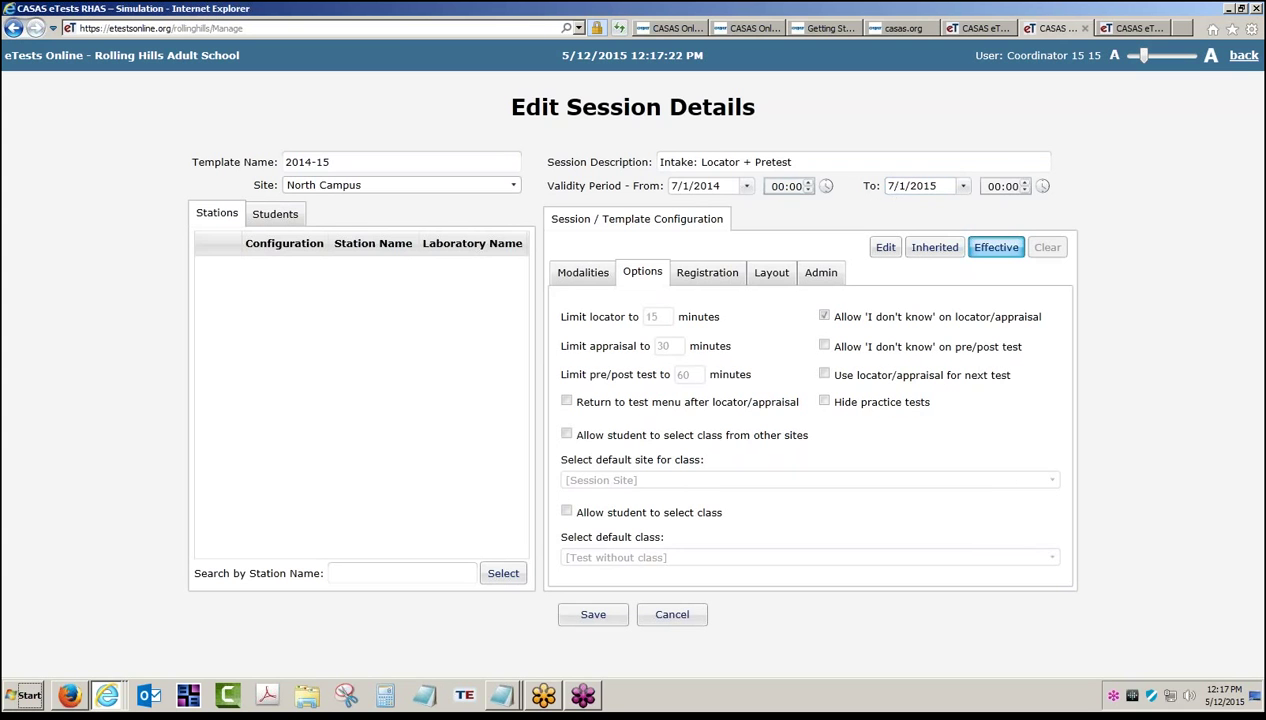
- Review the session's student registration settings in their effective, editable and inherited views
left_click(719, 285)
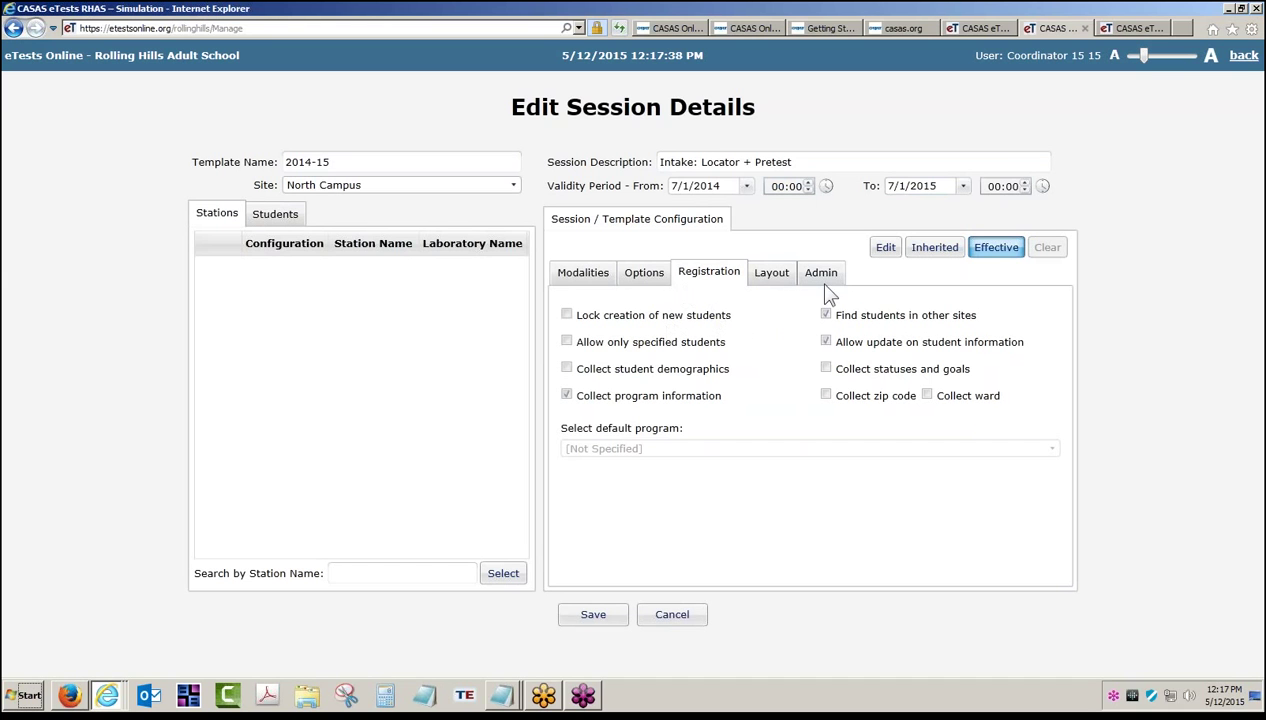
left_click(911, 254)
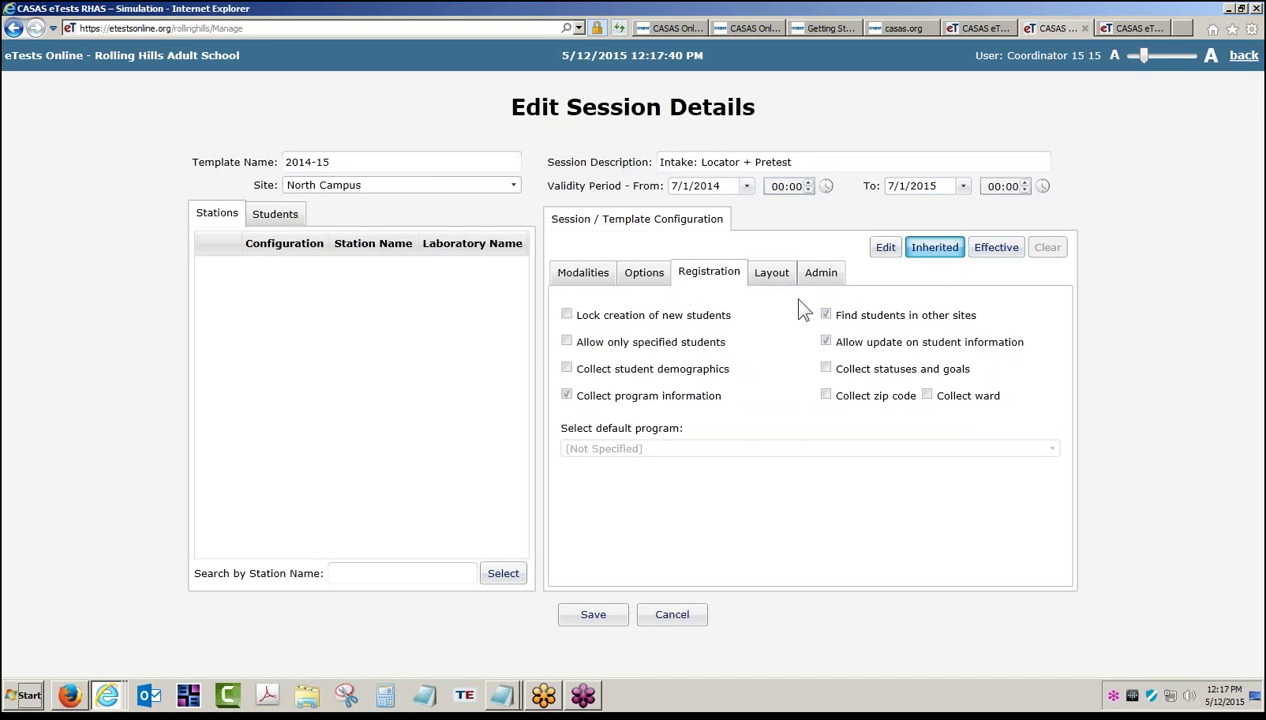
left_click(872, 249)
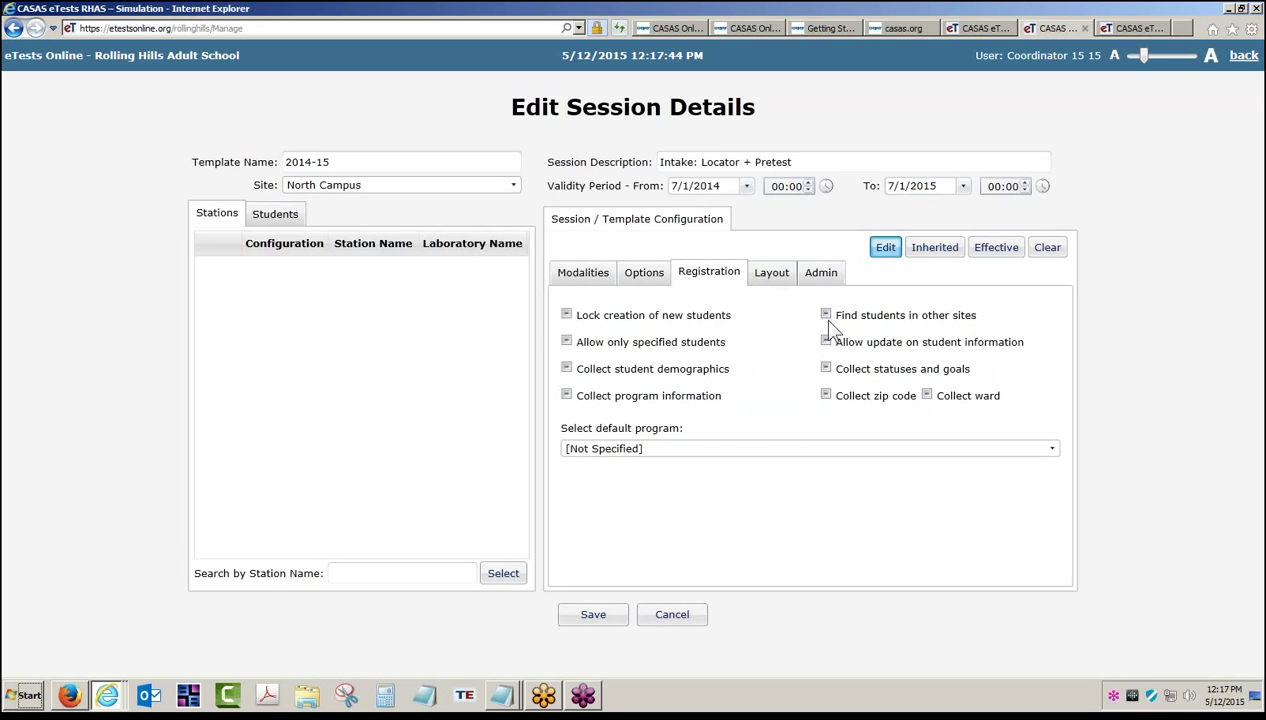
left_click(935, 250)
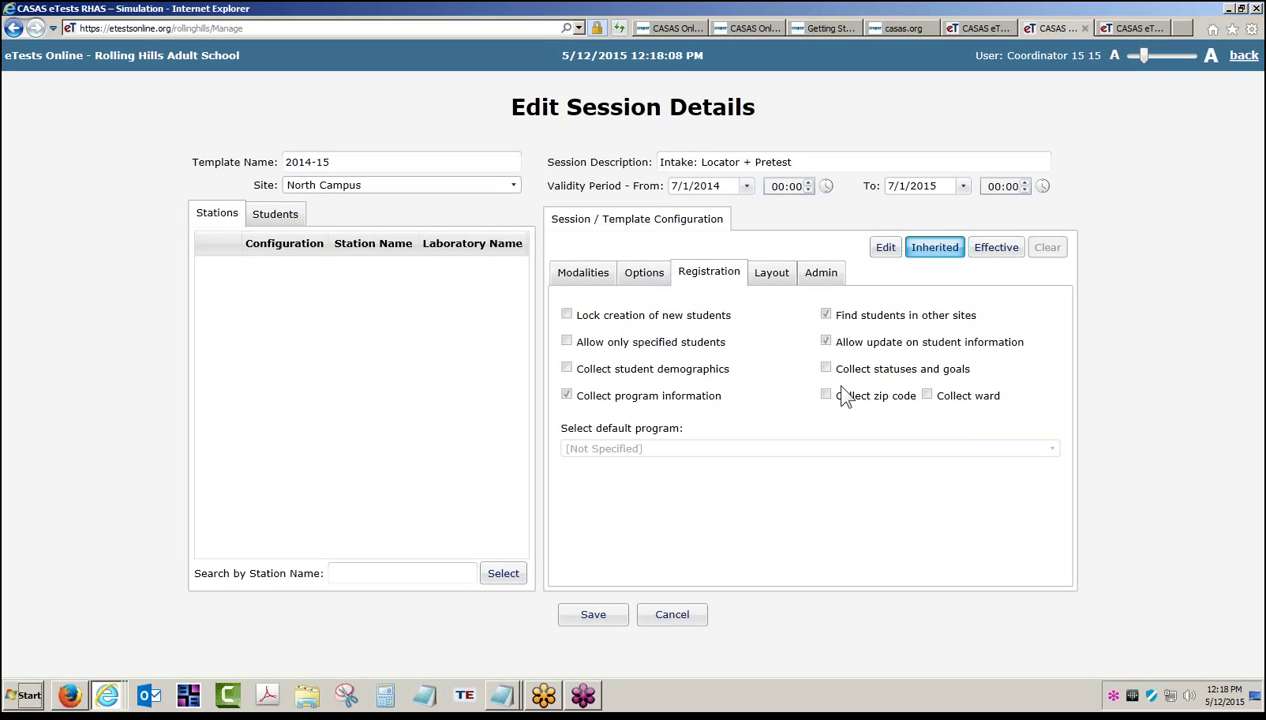
- Edit the registration settings to collect student demographics, statuses and goals, zip code and ward
left_click(888, 249)
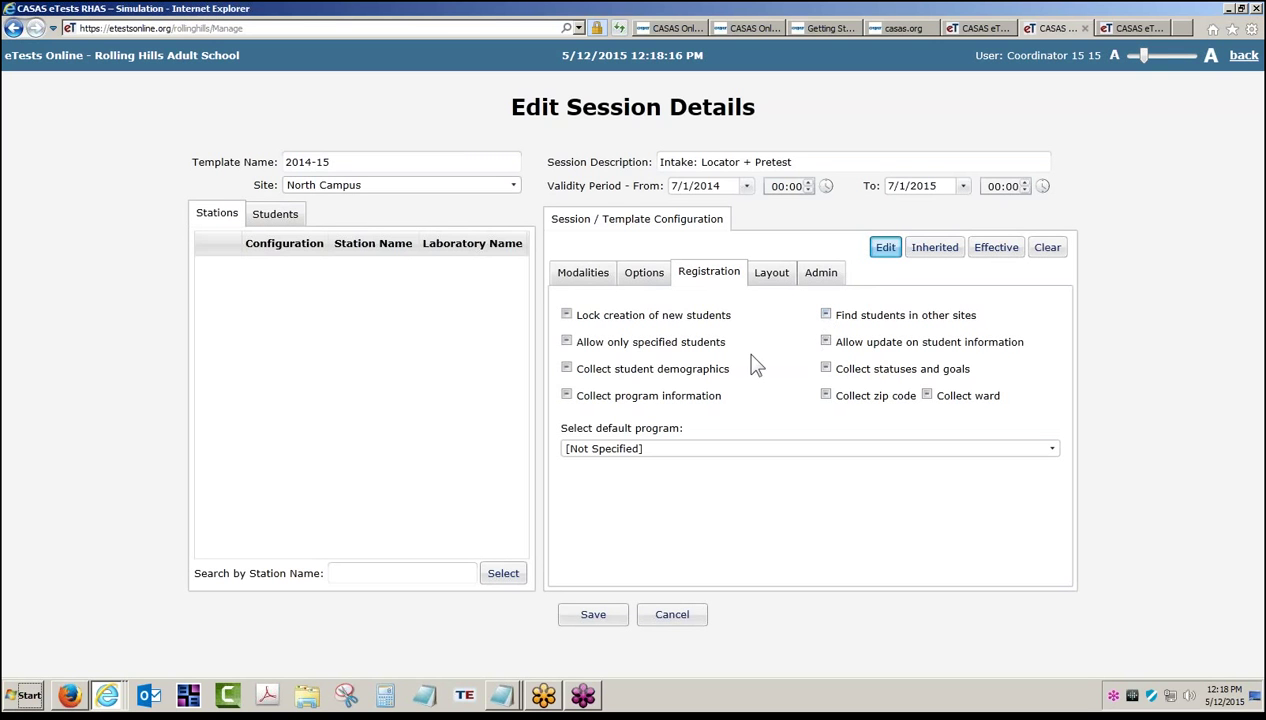
left_click(566, 368)
left_click(825, 369)
left_click(825, 395)
left_click(927, 395)
- Review the inherited layout settings for the toolbar and end test display
left_click(768, 280)
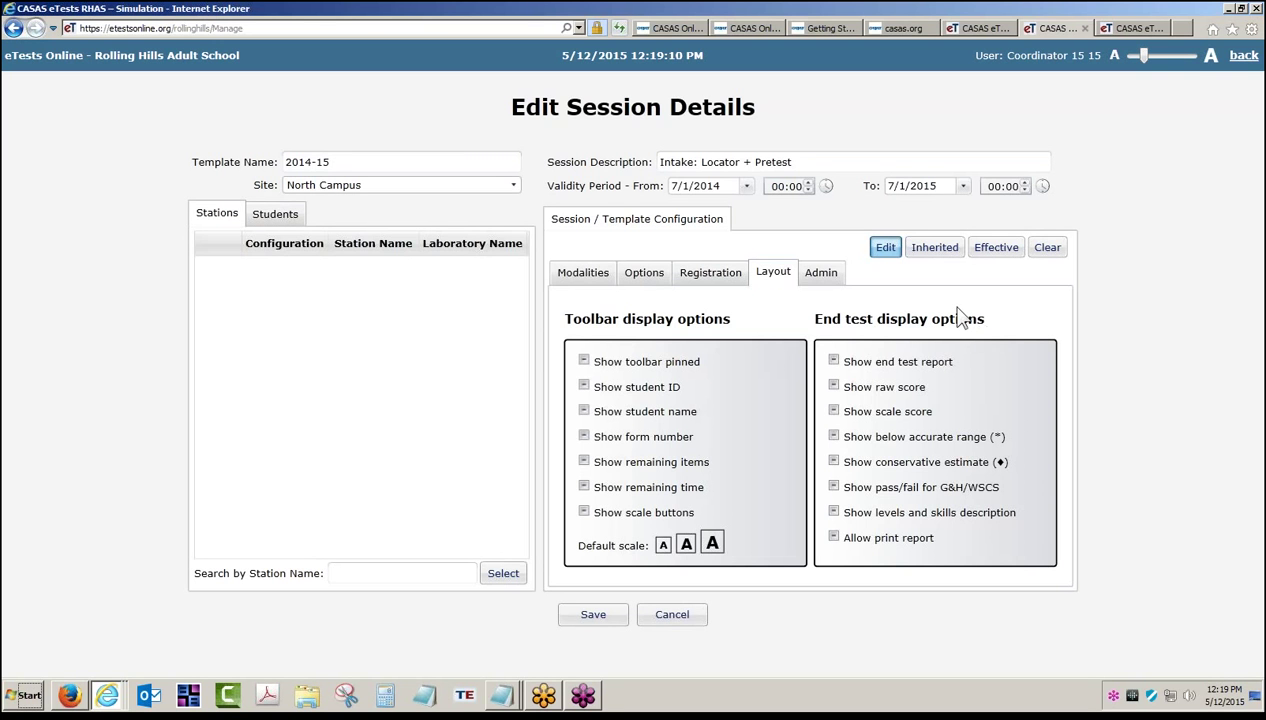
left_click(943, 249)
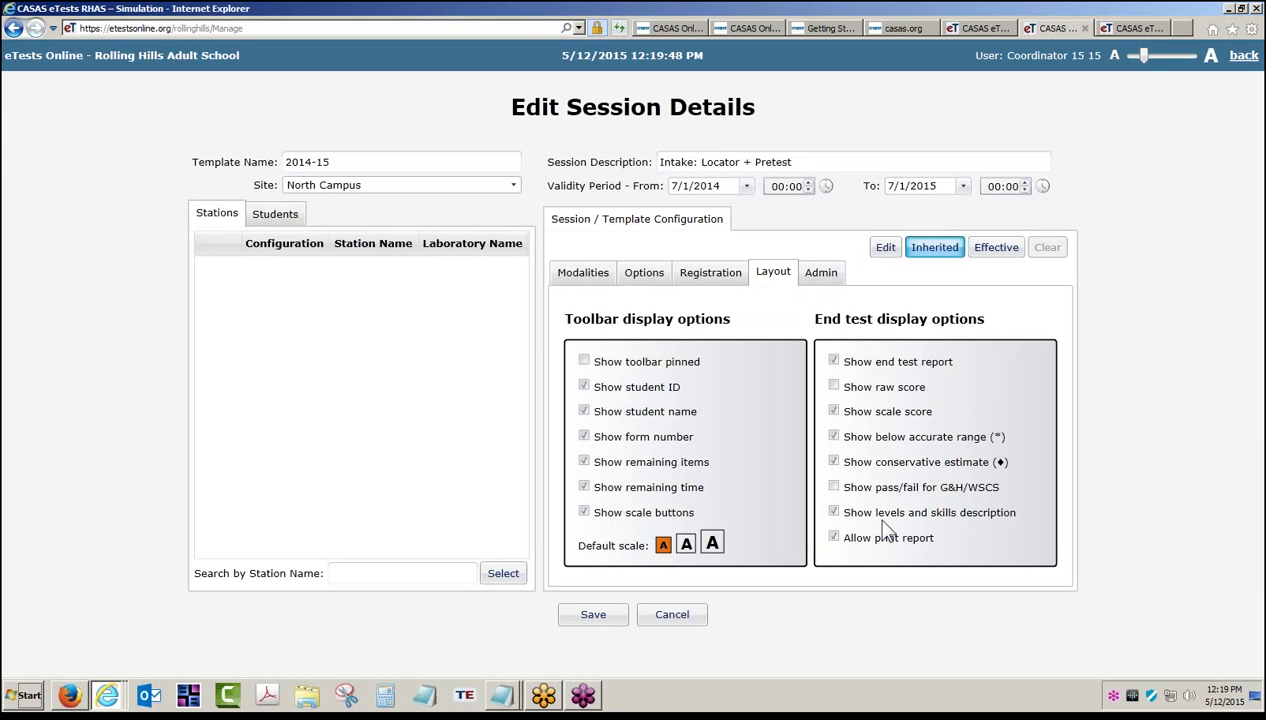
- Edit the session's toolbar display options to show the toolbar pinned and hide the form number
left_click(885, 246)
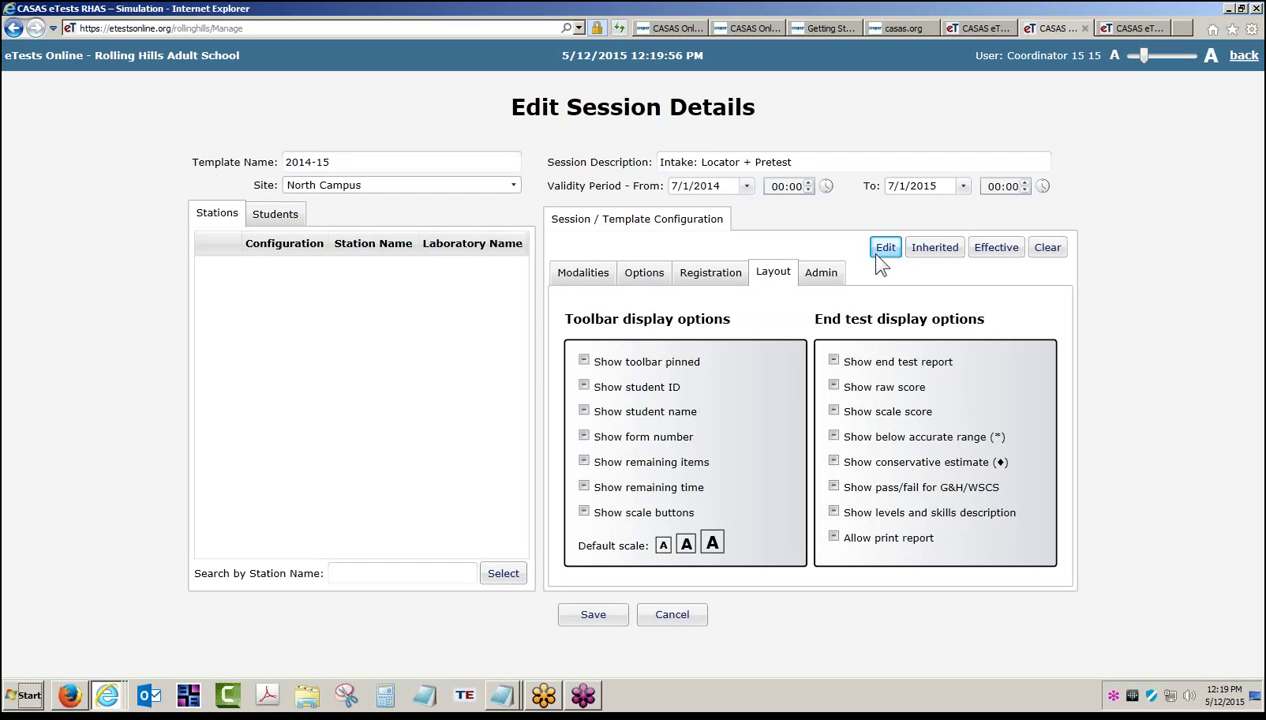
left_click(583, 362)
- Review the session's admin settings for advance start, supervision hours and days between tests in the editable, inherited and effective views
left_click(821, 280)
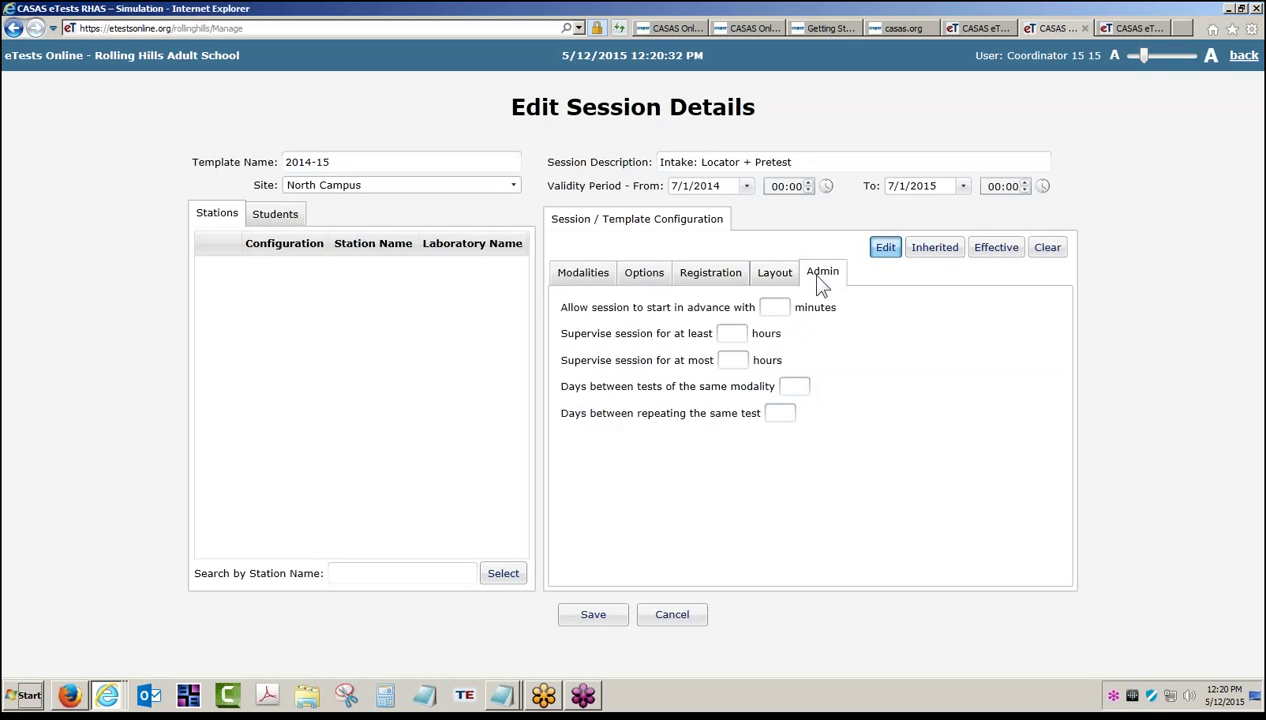
left_click(741, 333)
left_click(936, 252)
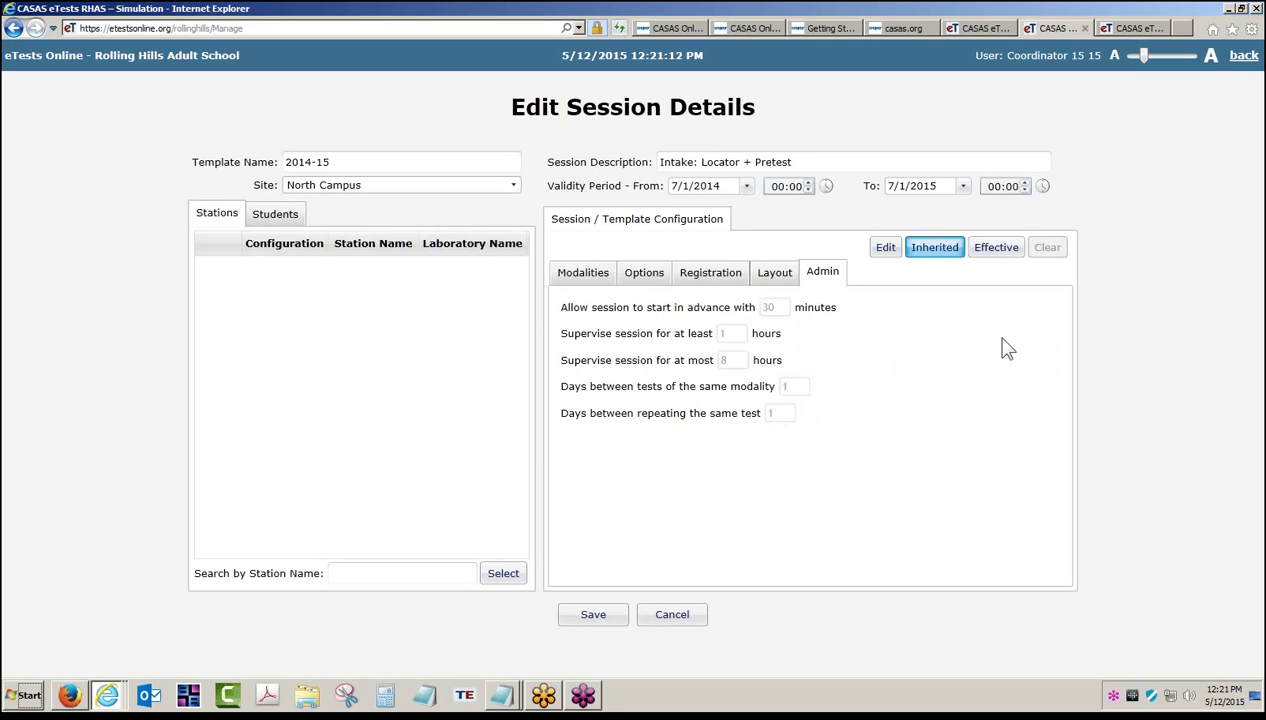
left_click(884, 250)
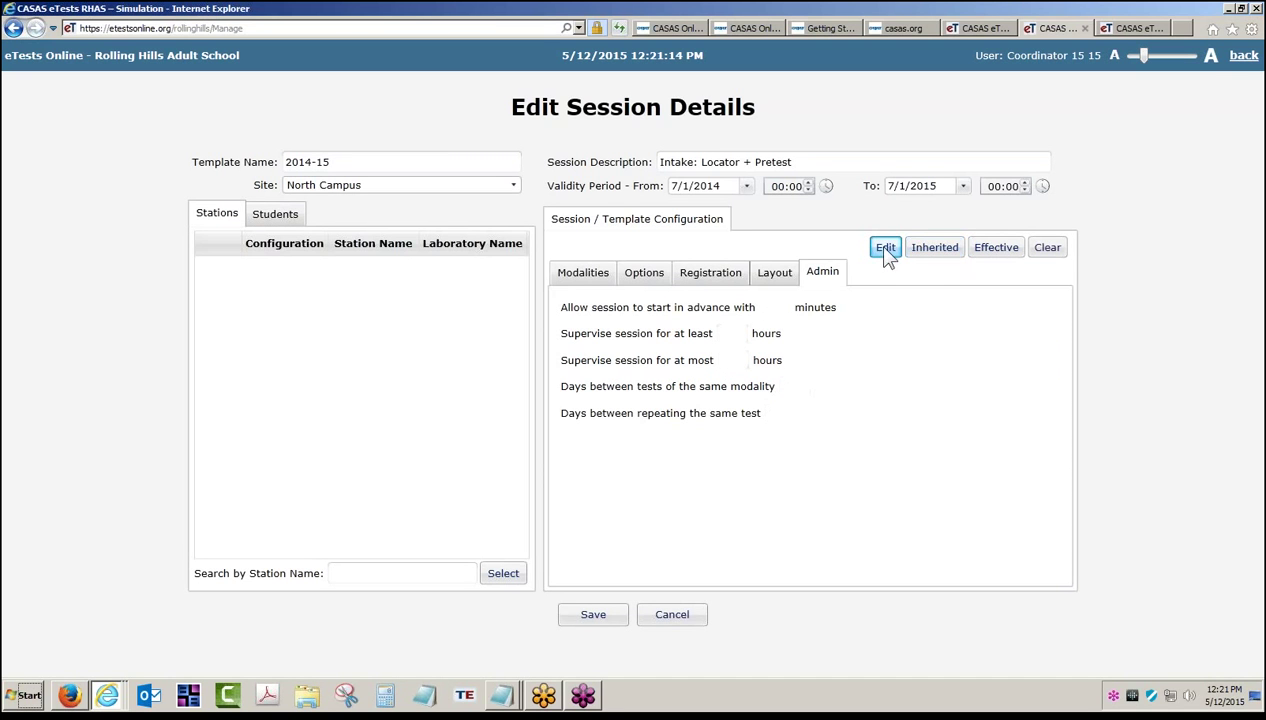
left_click(938, 255)
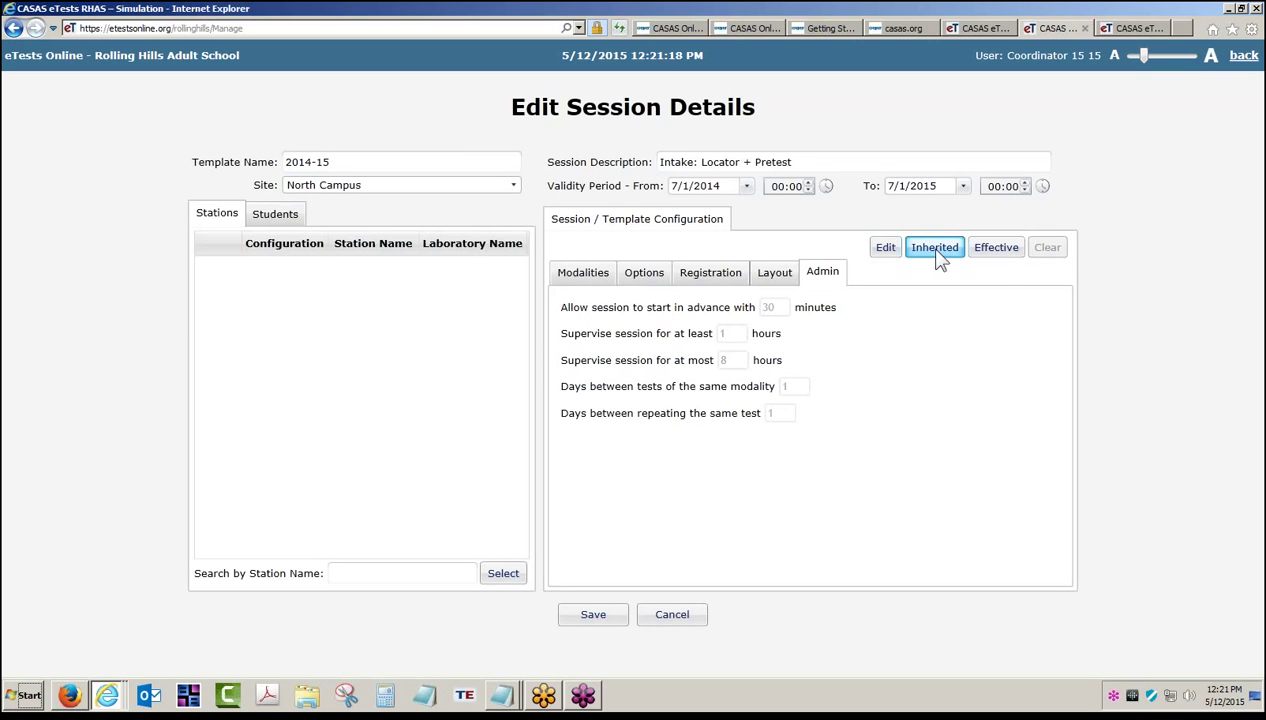
left_click(1000, 255)
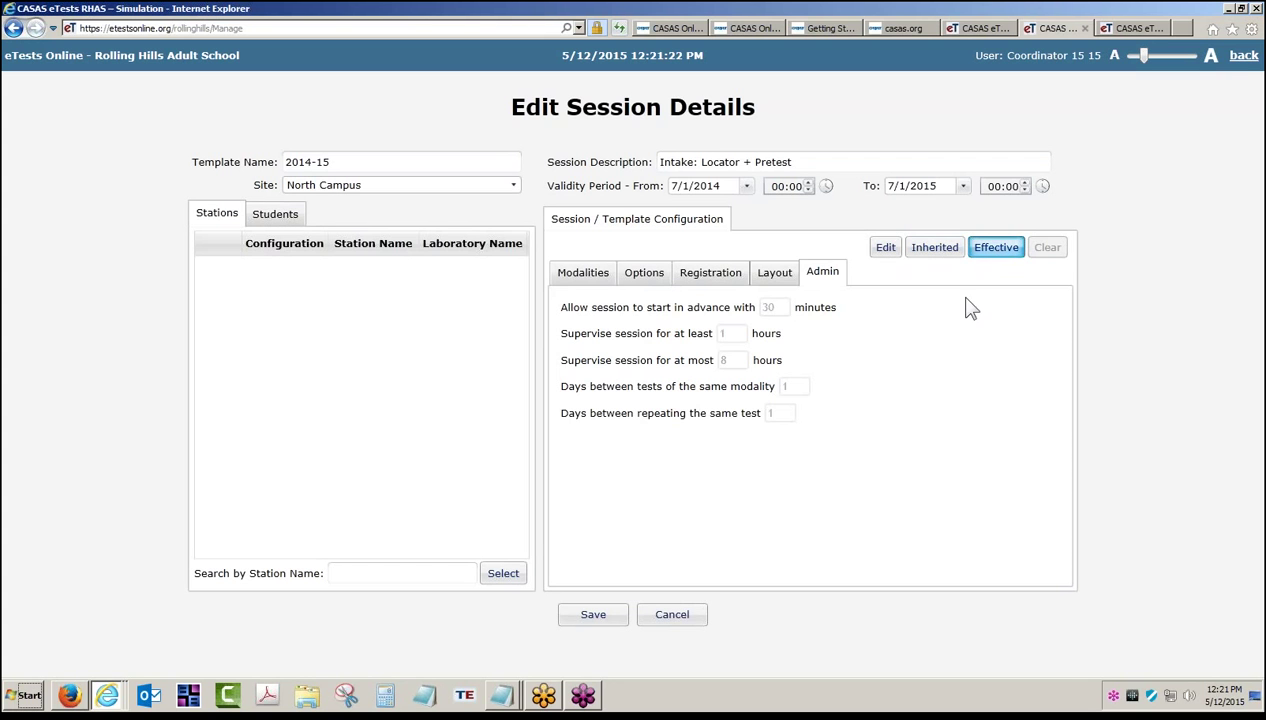
- Check the effective layout, registration, test options and modalities settings, and save the Locator + Pretest session
left_click(773, 279)
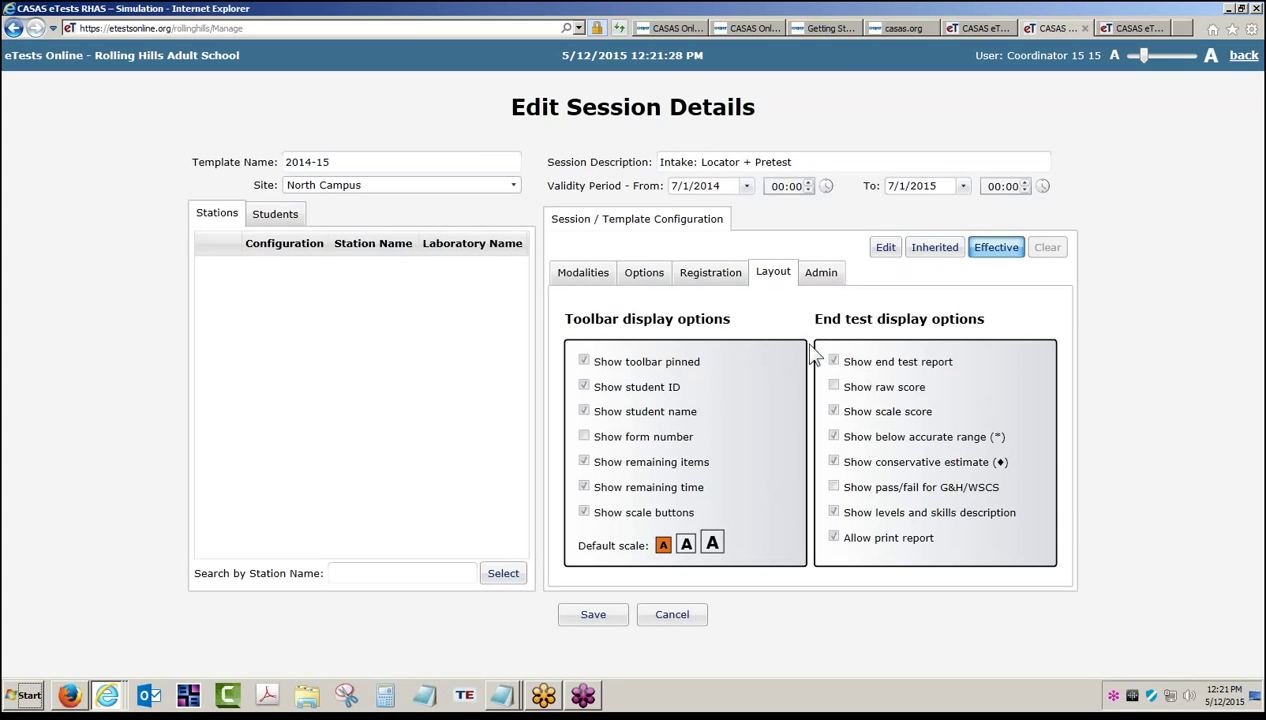
left_click(711, 276)
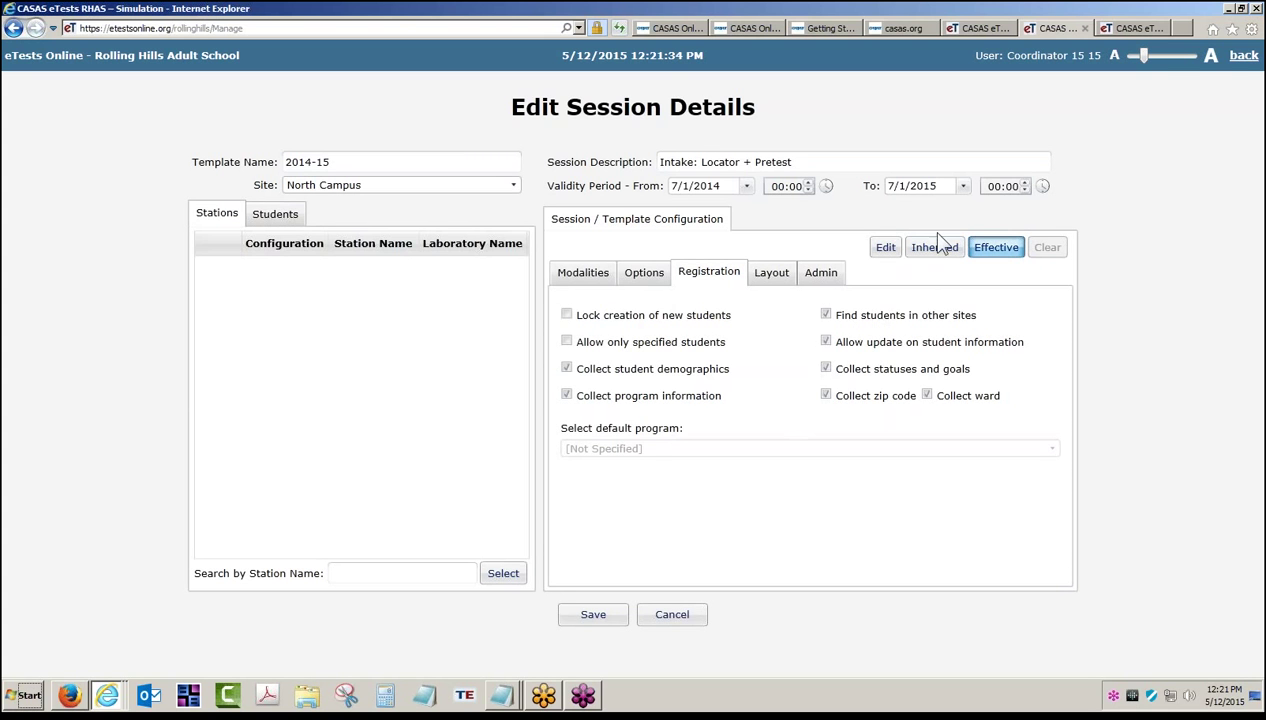
left_click(650, 276)
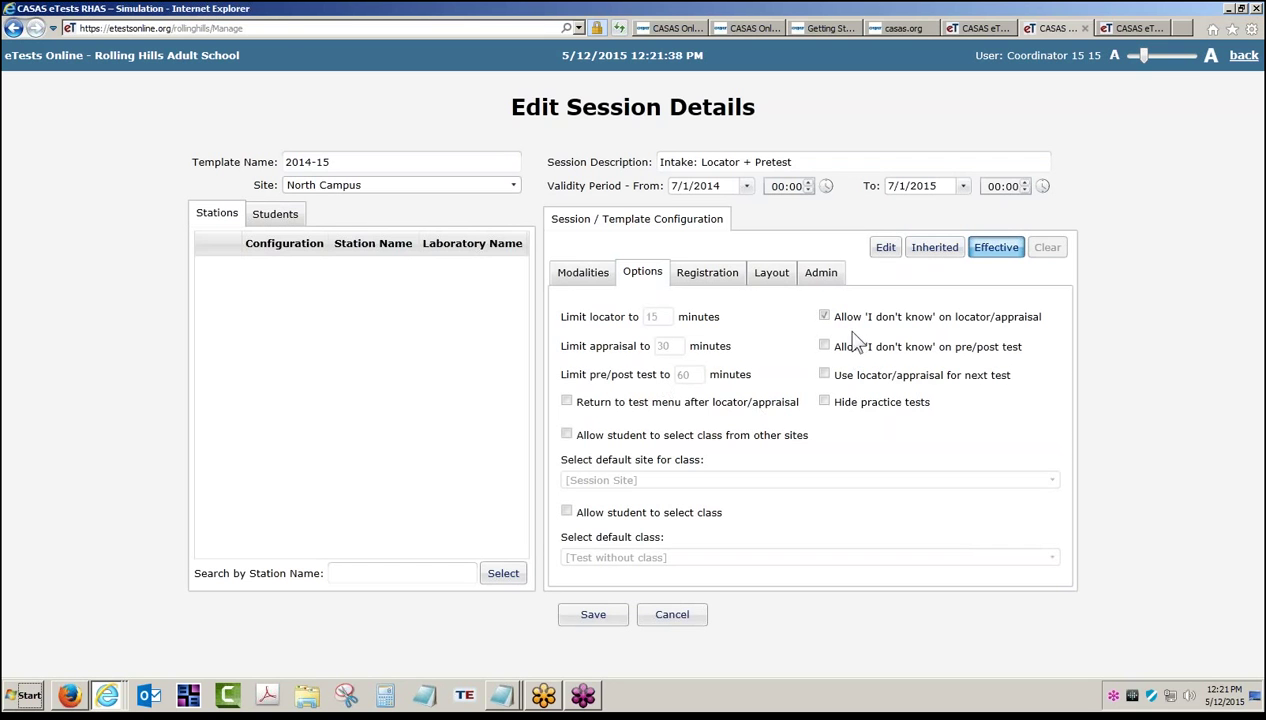
left_click(574, 281)
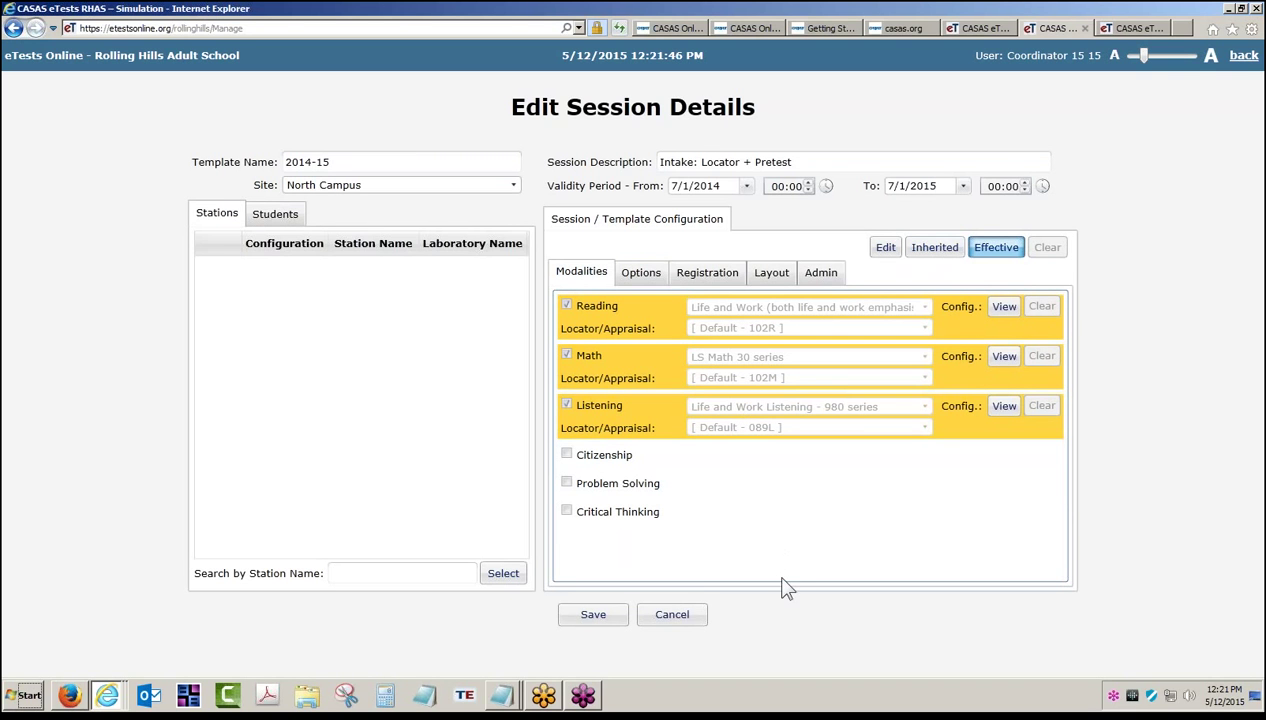
left_click(597, 614)
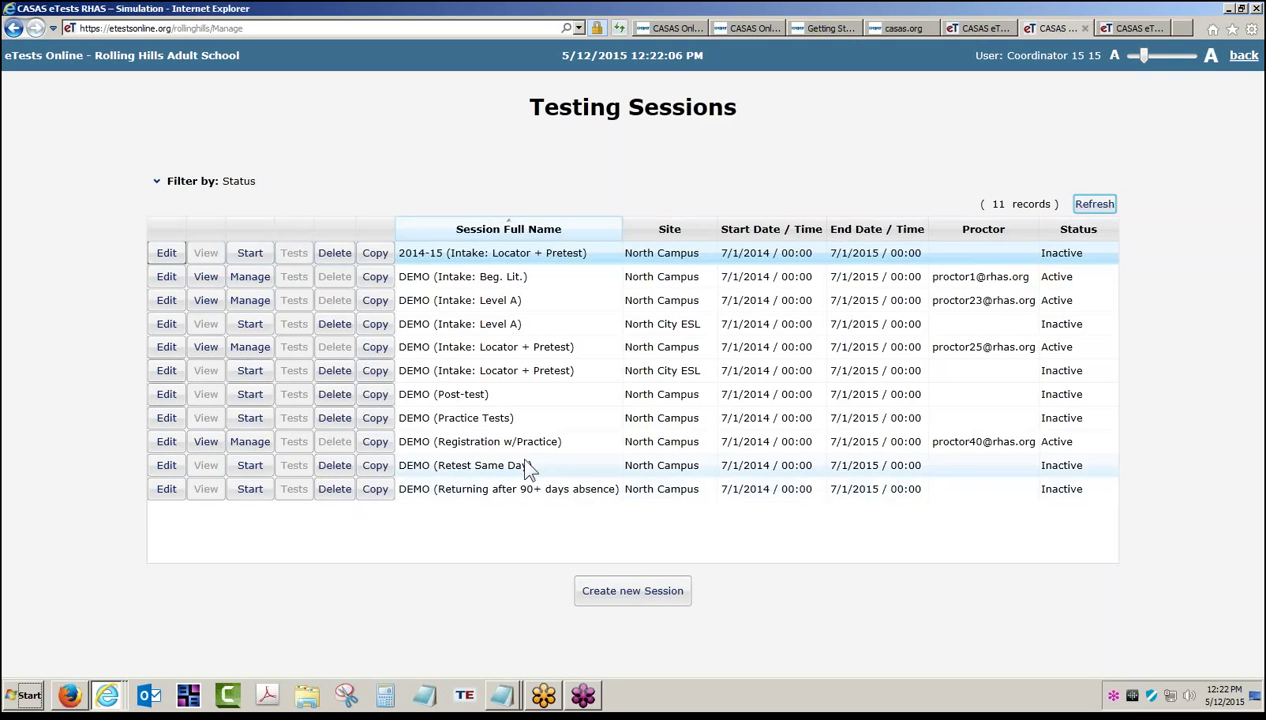
- Copy the 2014-15 Locator + Pretest session and set the copy's description to "Intake: Level A"
left_click(374, 254)
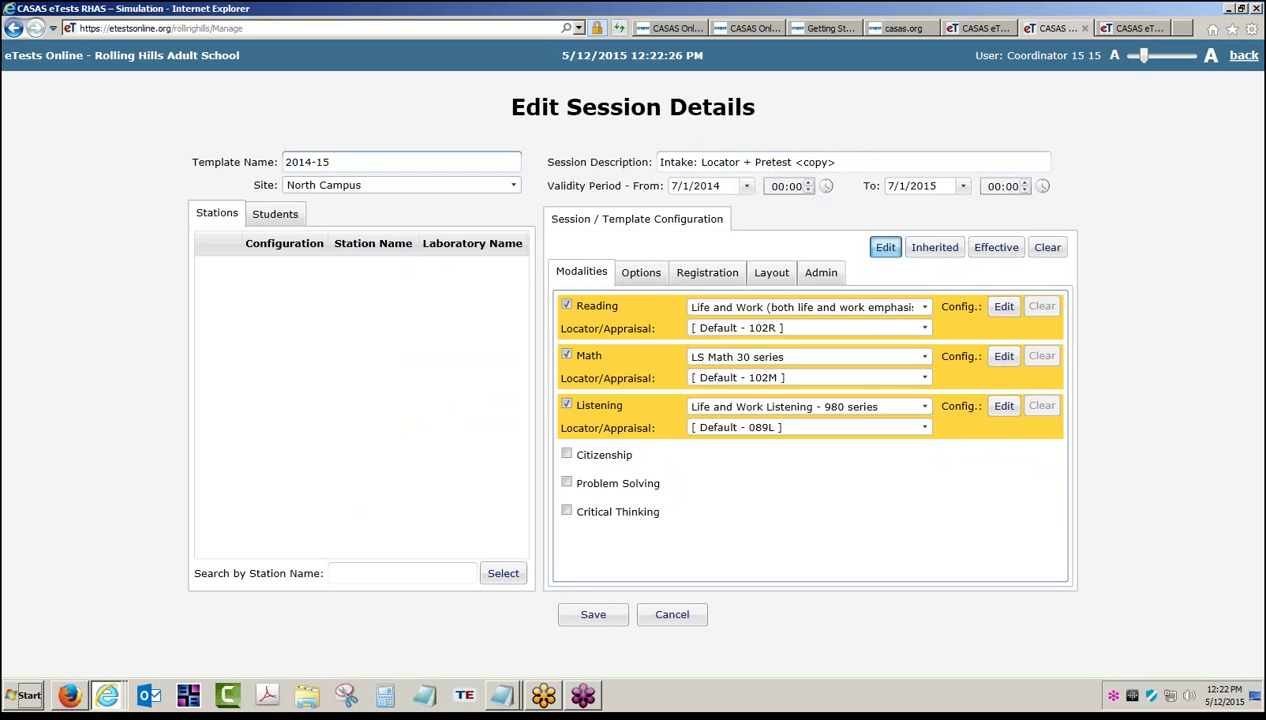
left_click(840, 162)
left_click_drag(840, 162, 702, 162)
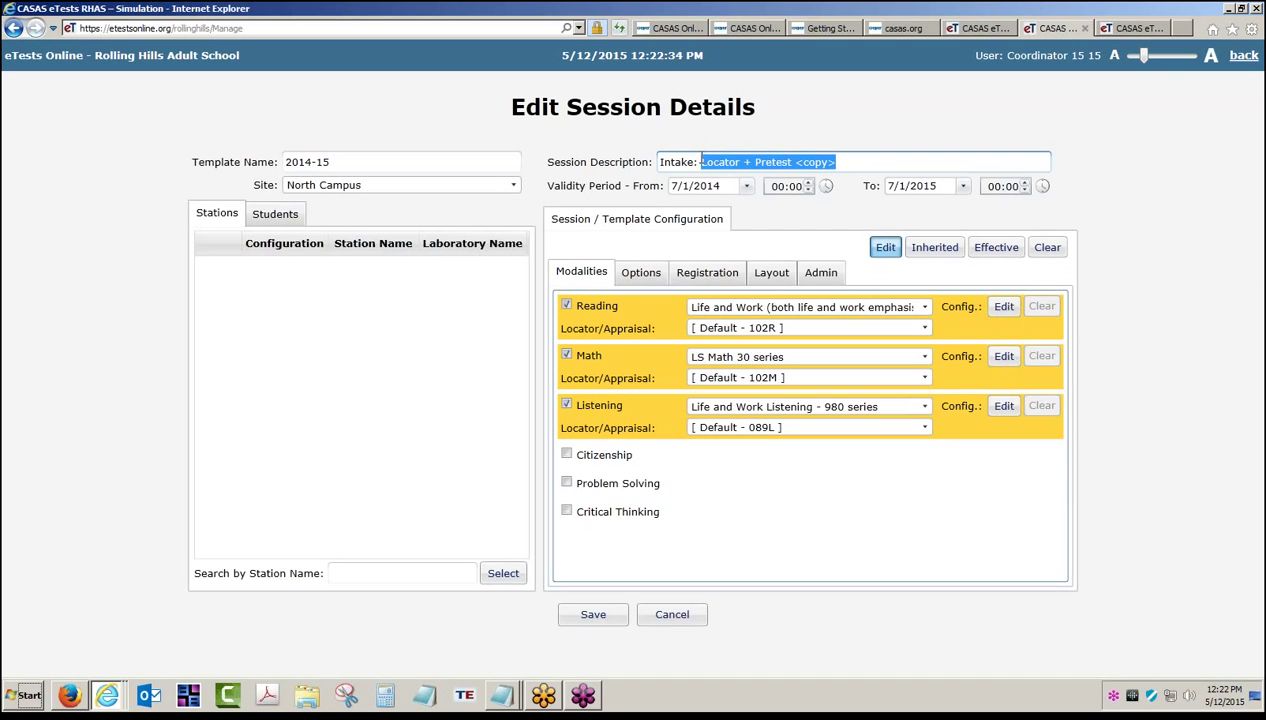
type("Level A")
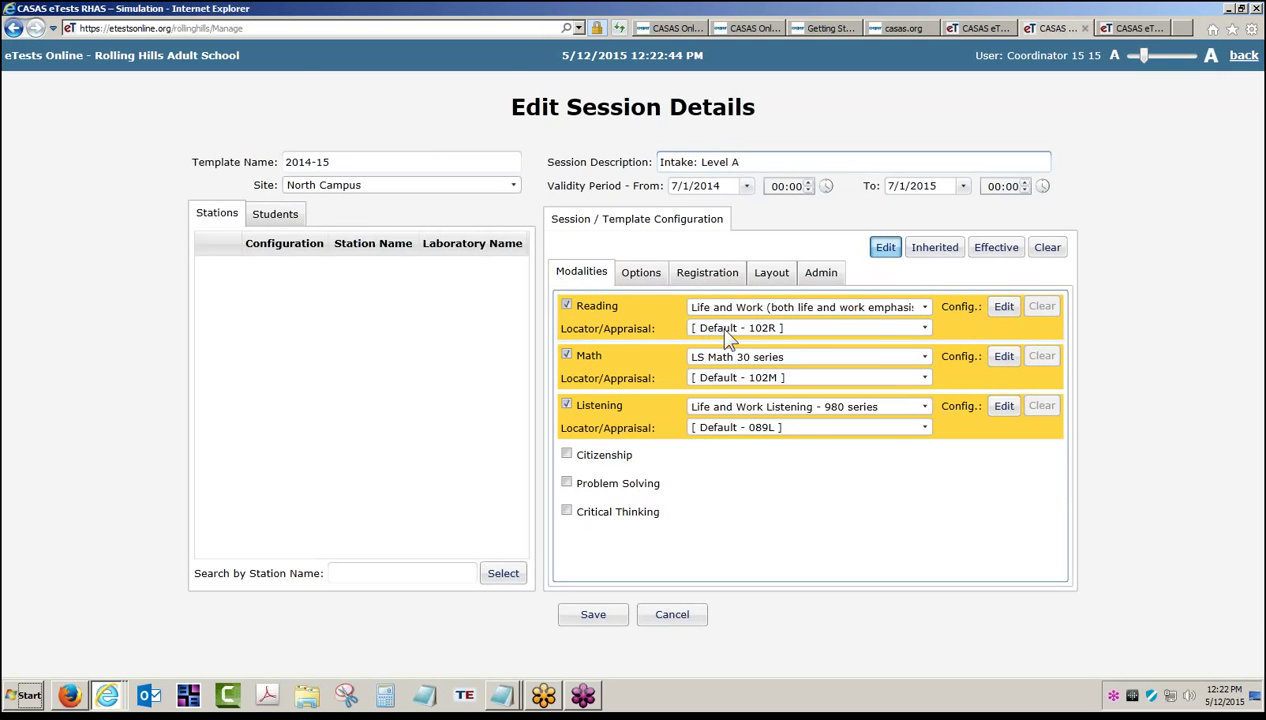
- Override the Reading modality with the single fixed form 081R, Life and Work Reading Level A
left_click(918, 305)
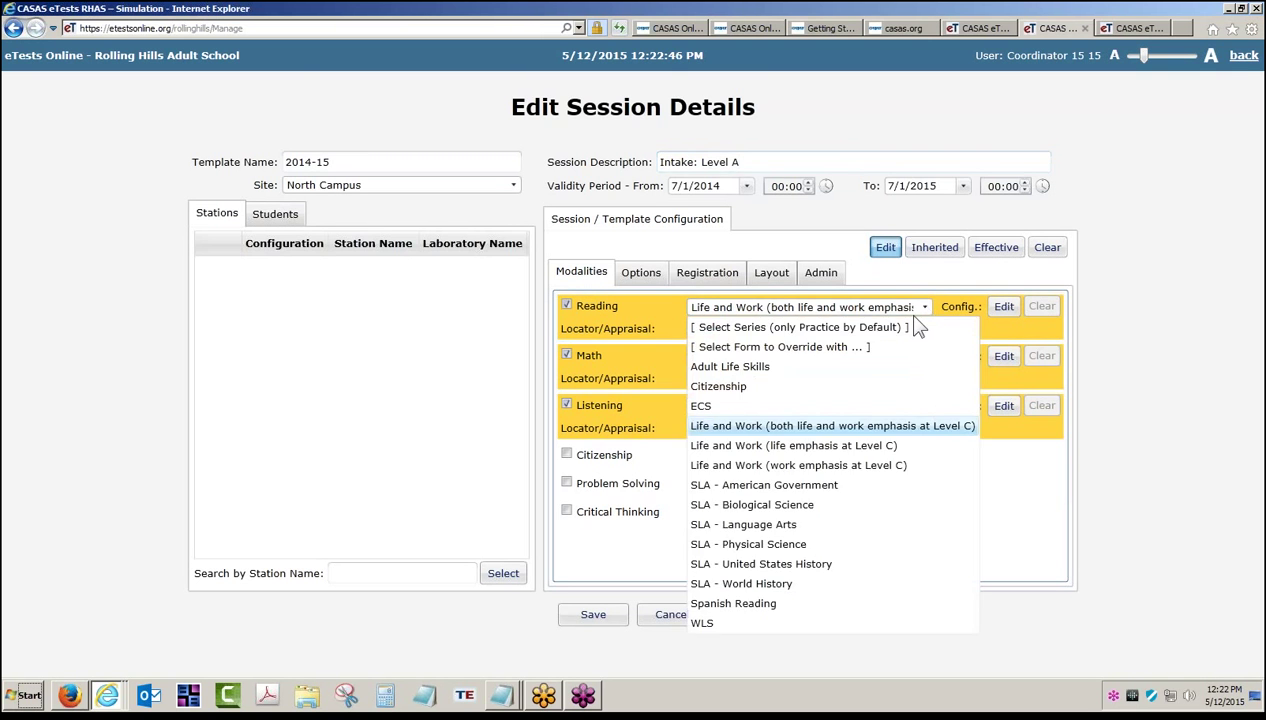
left_click(795, 346)
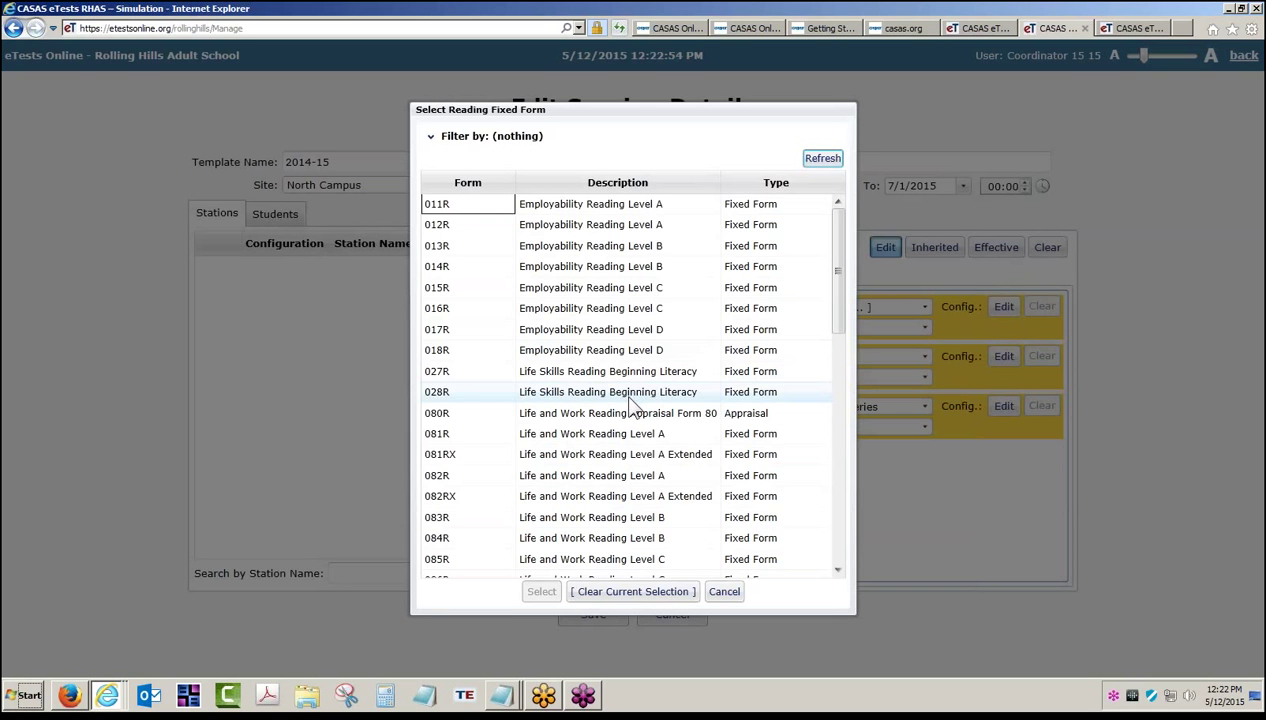
scroll(620, 435, "down", 2)
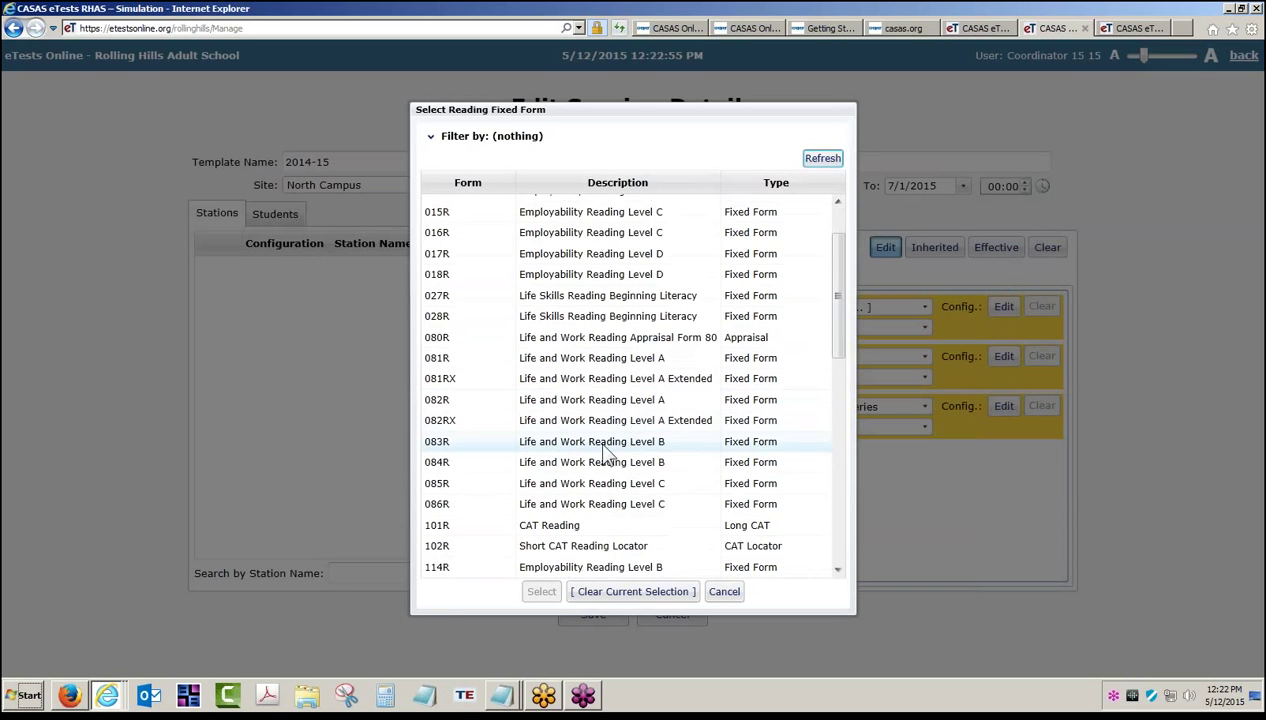
left_click(475, 366)
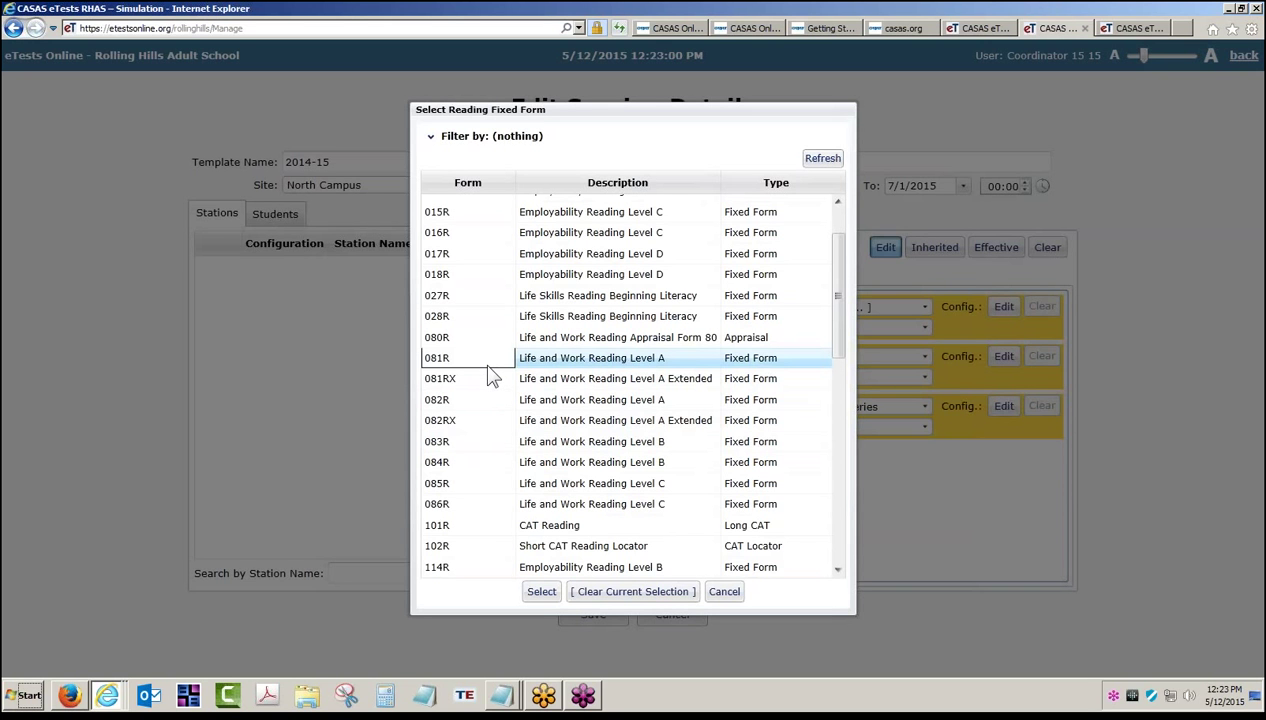
left_click(540, 591)
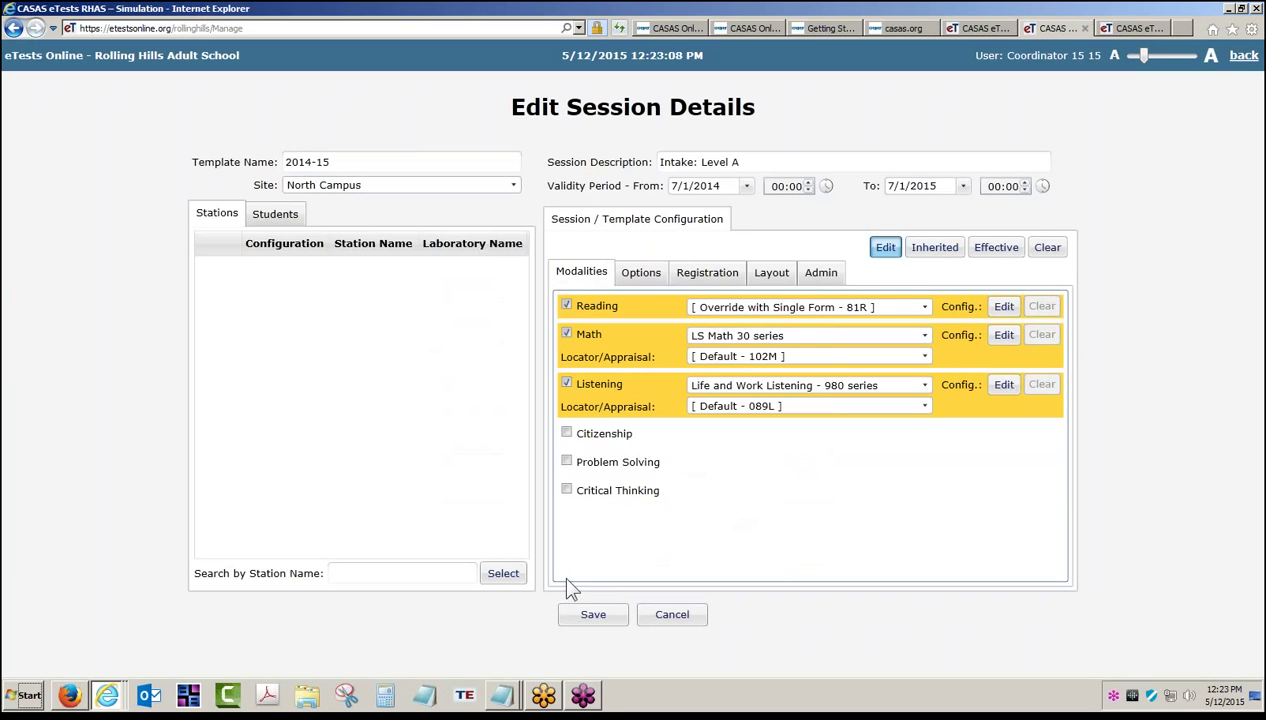
- Override the Math modality with the single fixed form 031M, Life Skills Math Level A
left_click(924, 337)
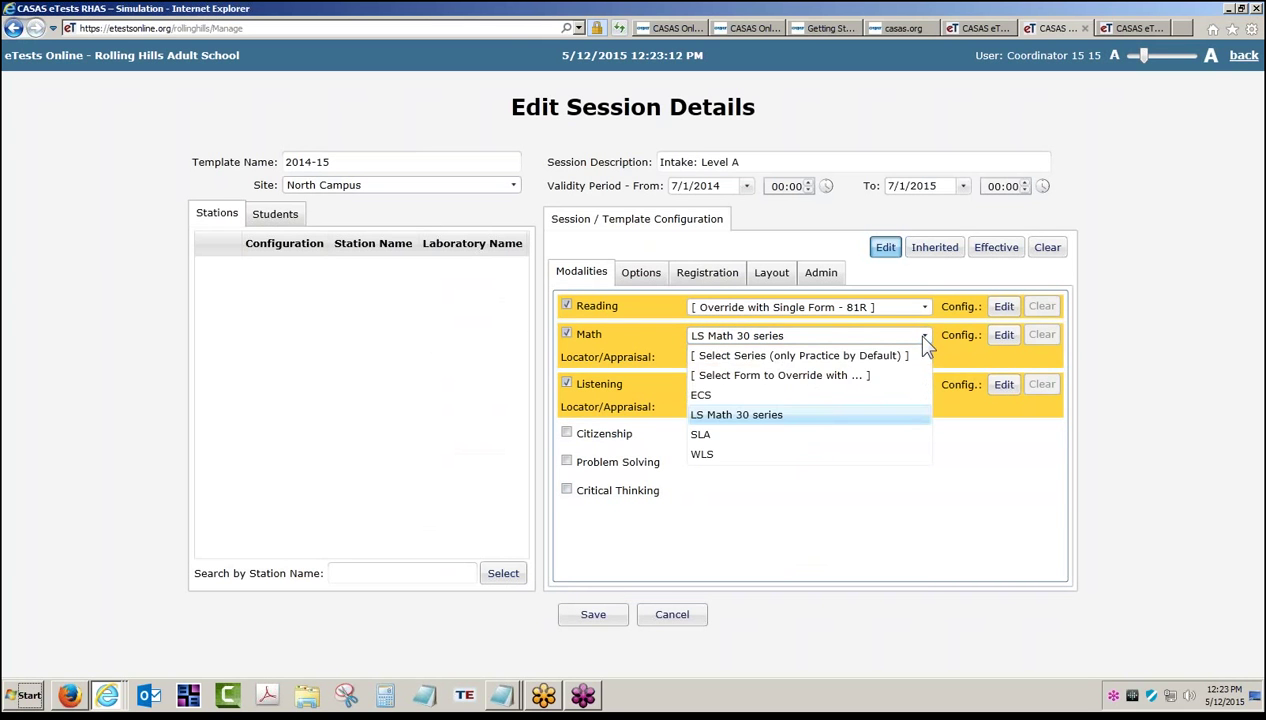
left_click(832, 374)
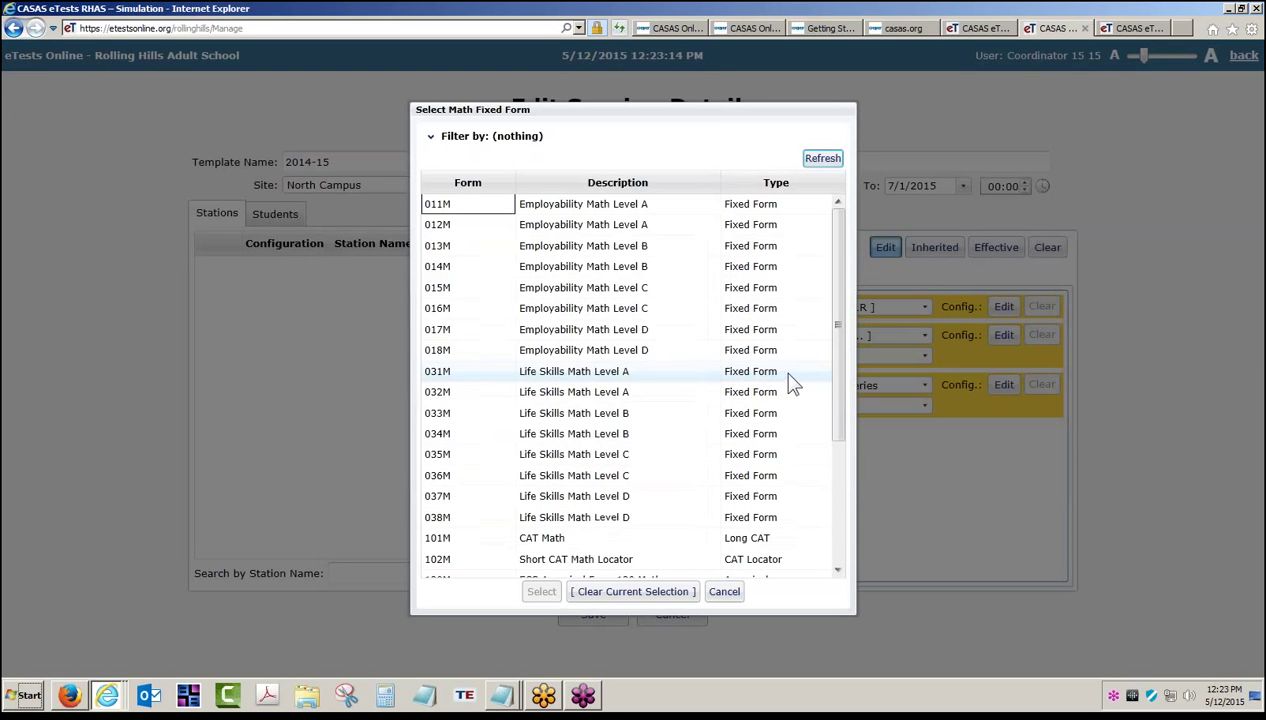
left_click(473, 377)
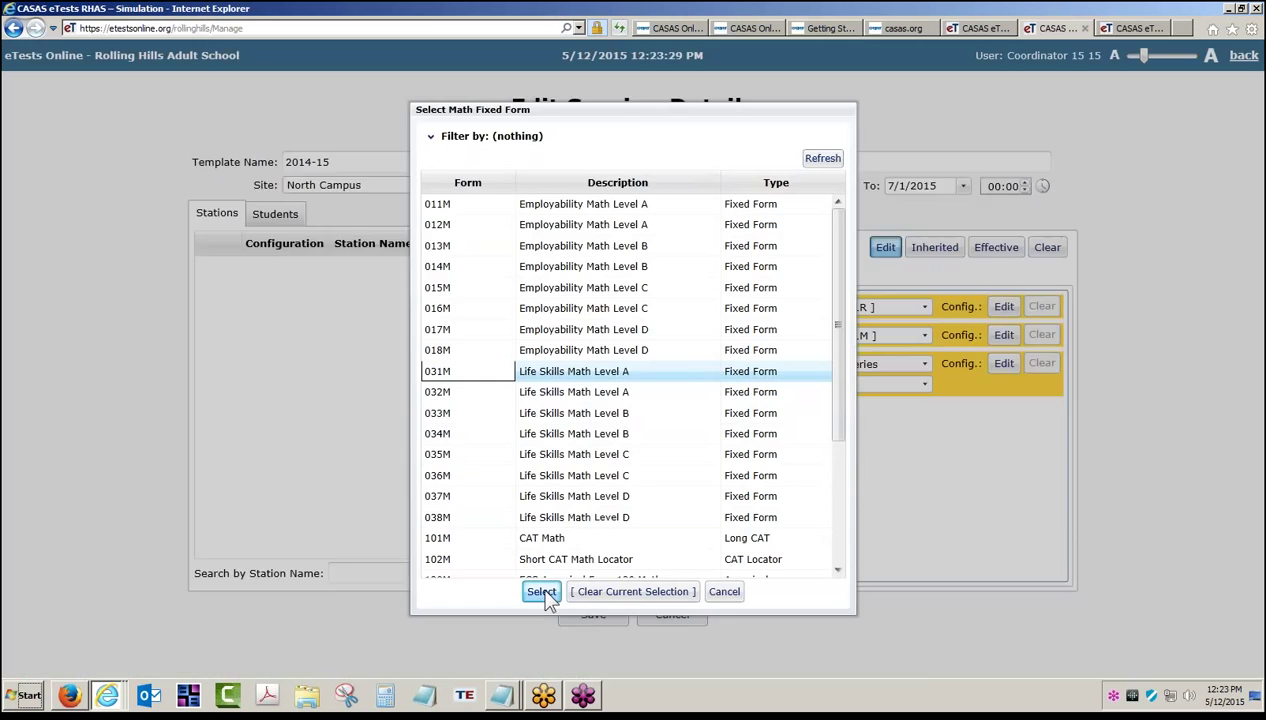
left_click(541, 592)
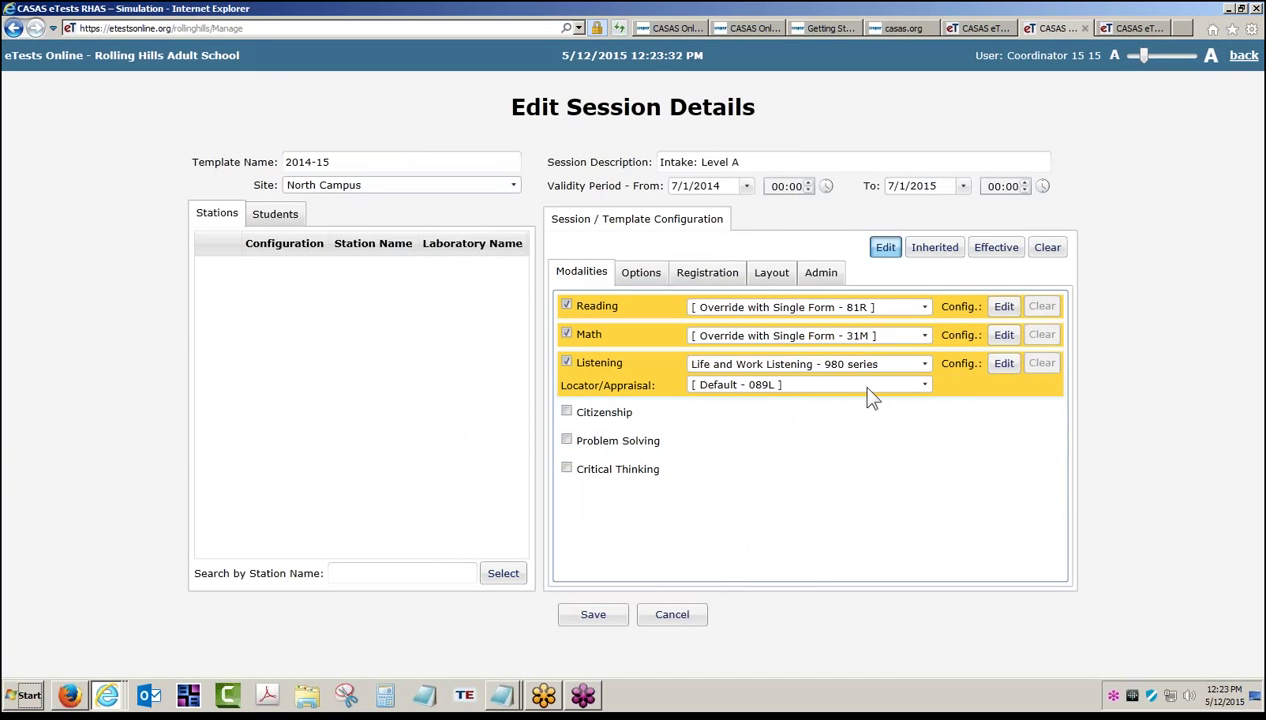
- Override the Listening modality with the single fixed form 981L, Life and Work Listening Form 981
left_click(922, 365)
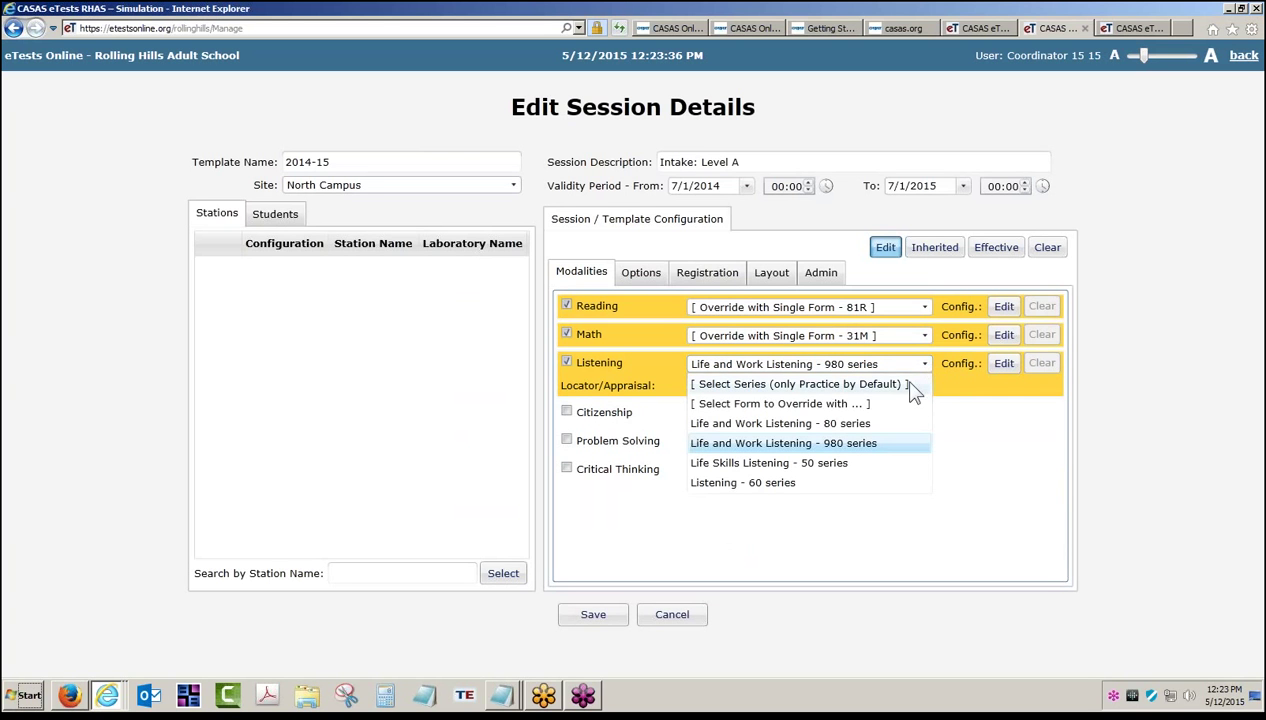
left_click(795, 406)
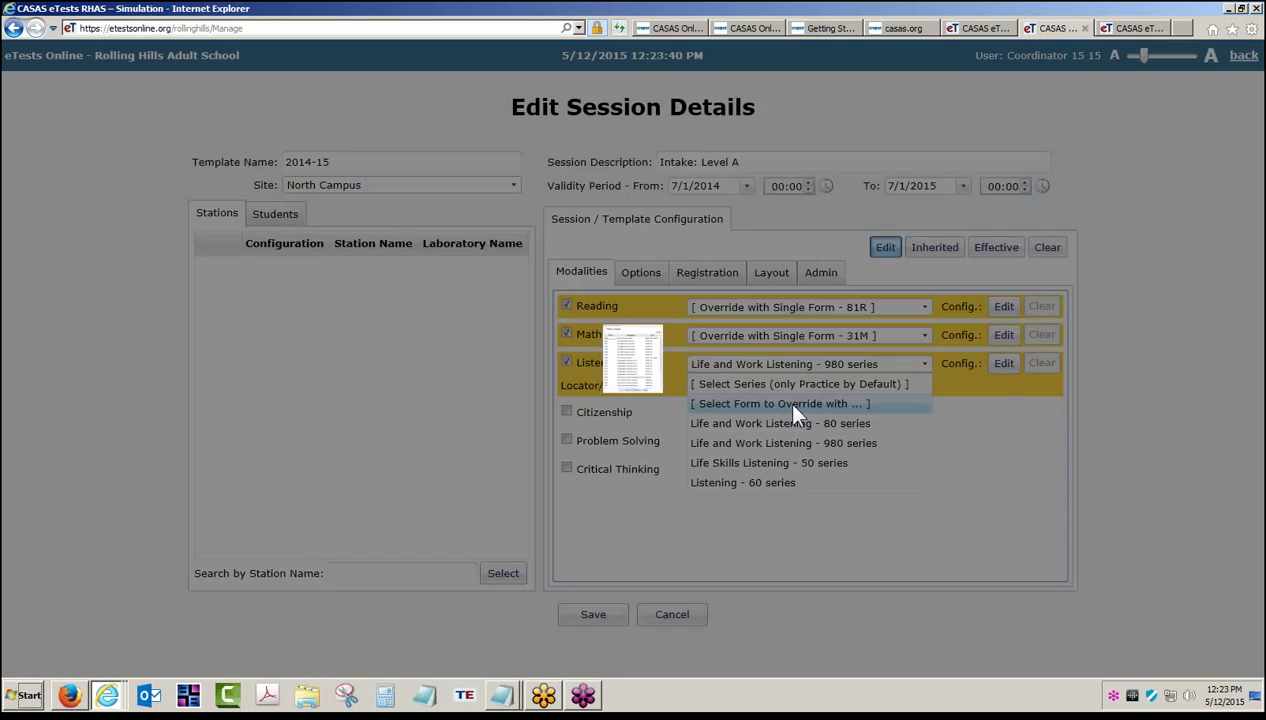
scroll(567, 418, "down", 5)
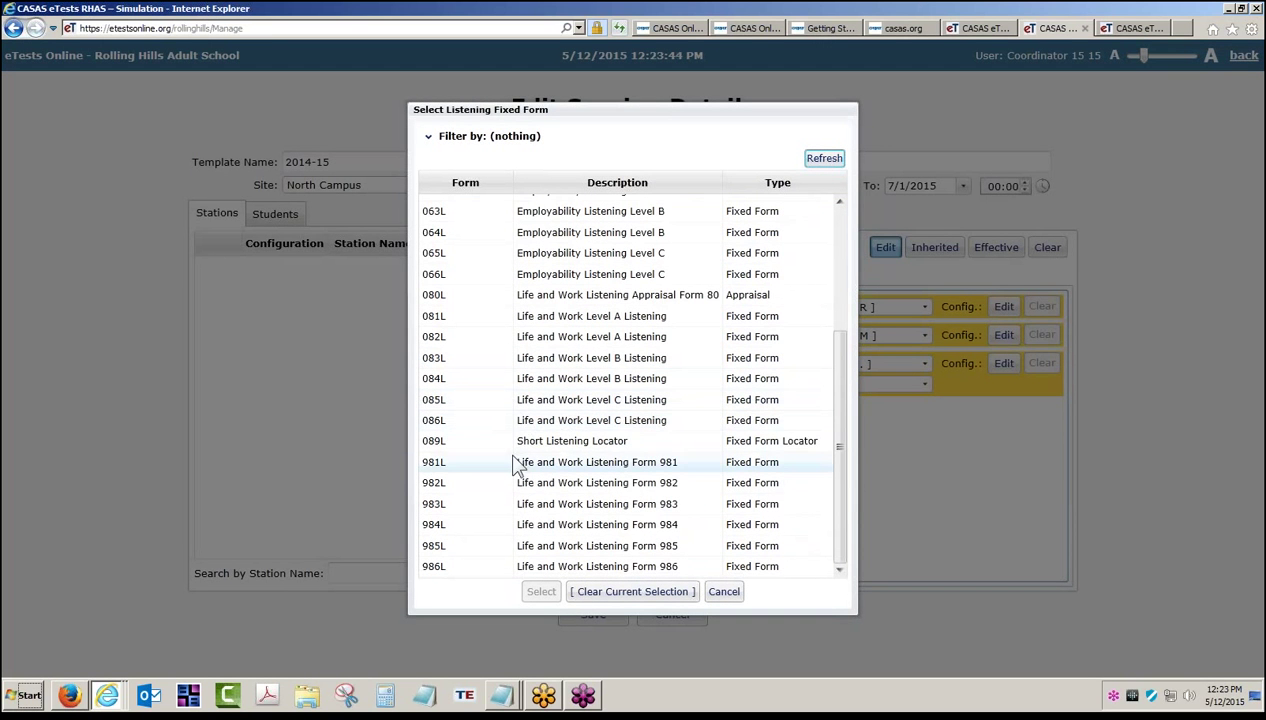
left_click(430, 467)
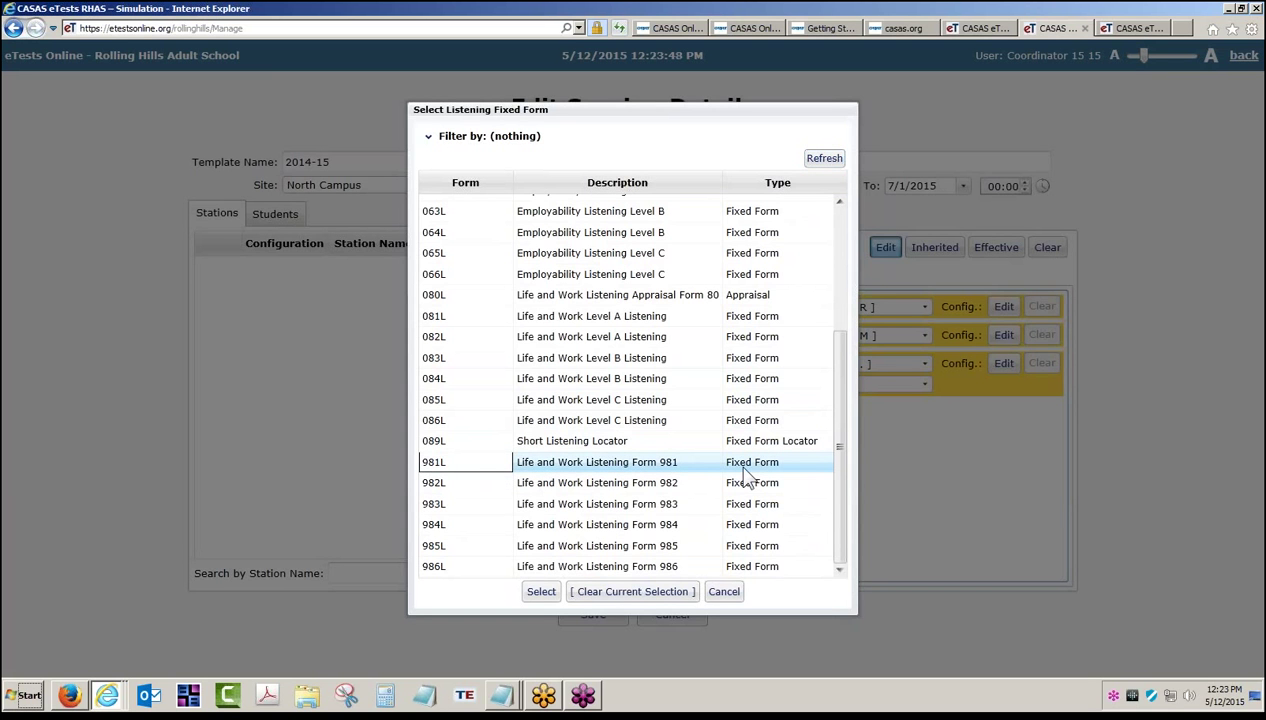
left_click(541, 592)
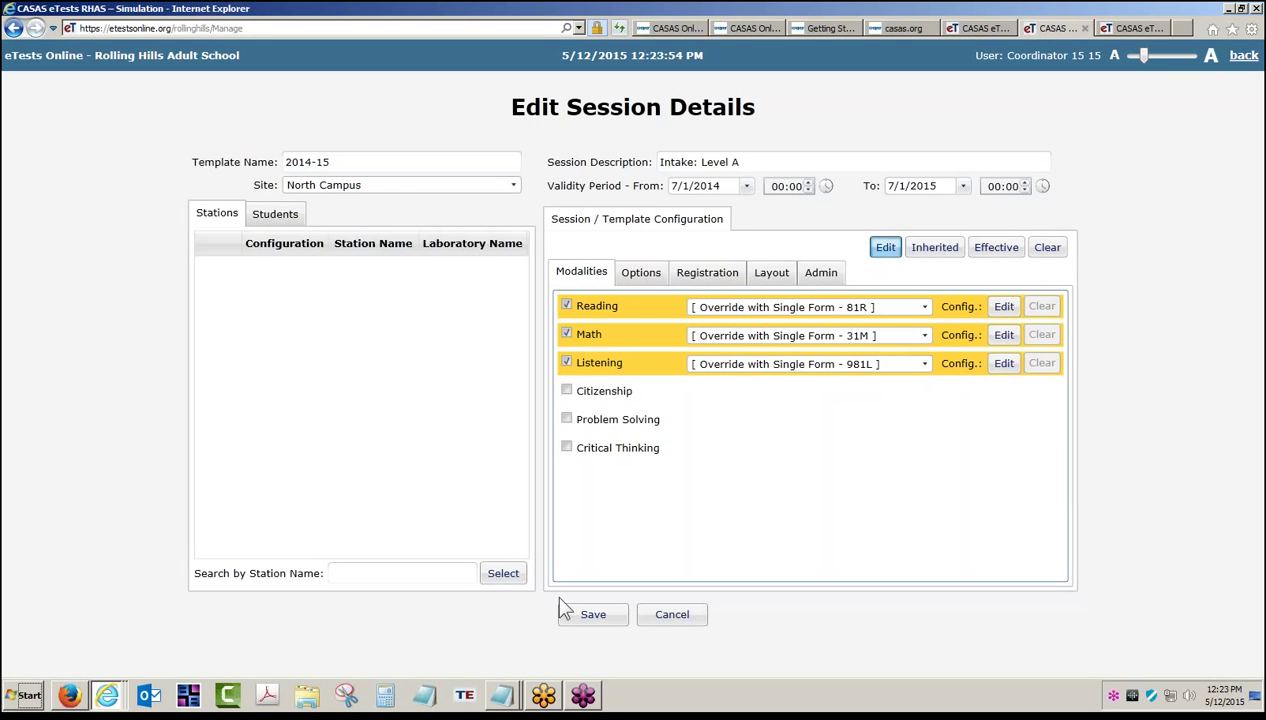
- Adjust the test options for 'I don't know' on the locator/appraisal and for hiding practice tests, and save the Level A session
left_click(640, 274)
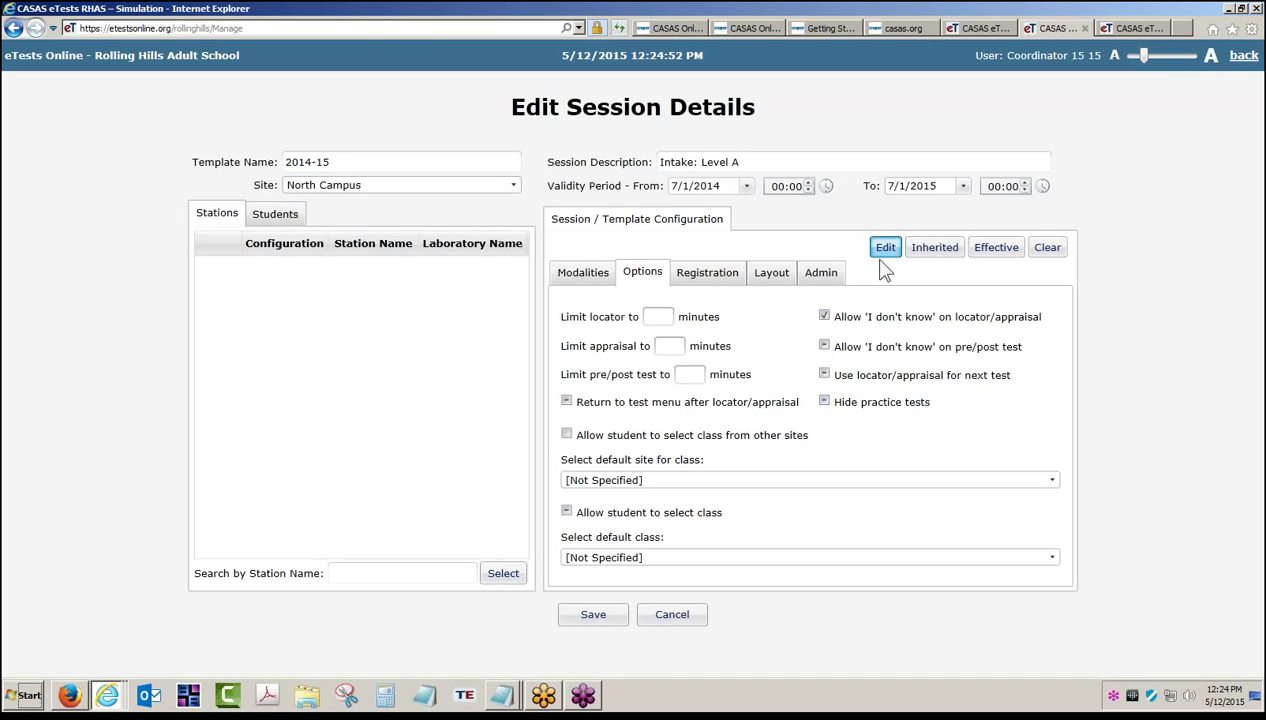
left_click(824, 316)
left_click(824, 317)
left_click(824, 402)
left_click(605, 614)
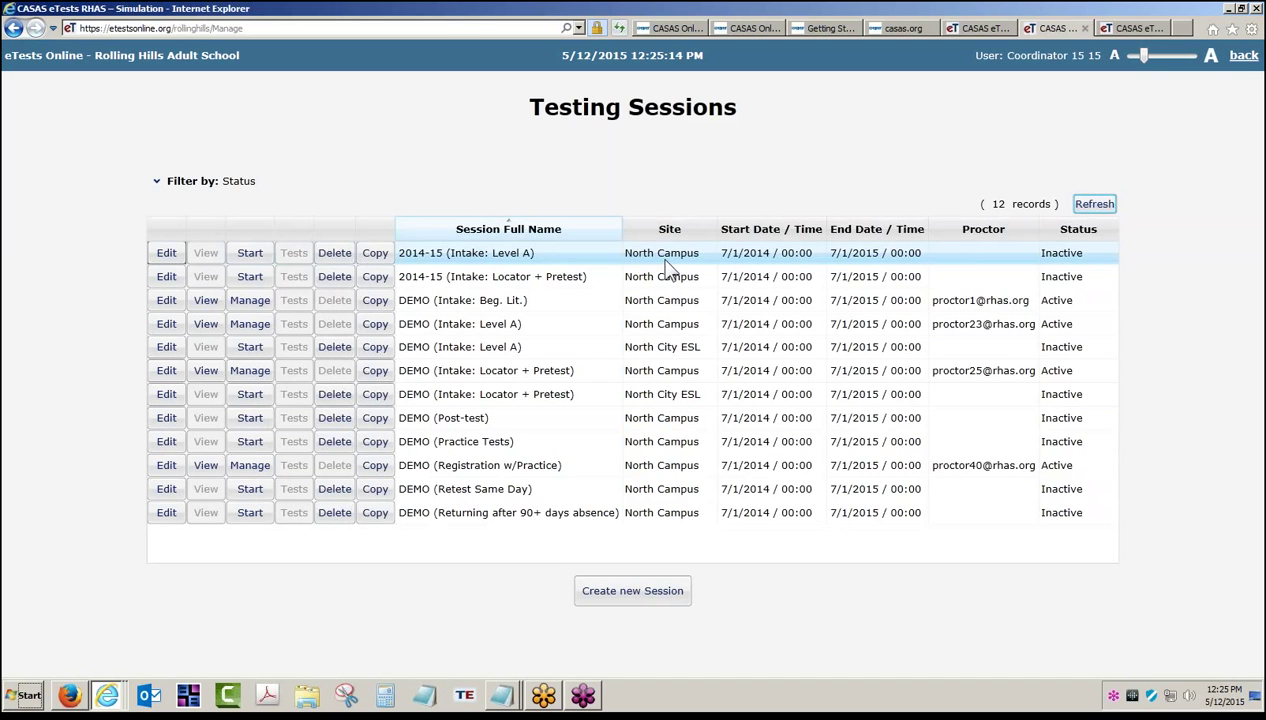
- Copy the 2014-15 Level A session and set the copy's description to "Intake: Beg. Lit."
left_click(372, 252)
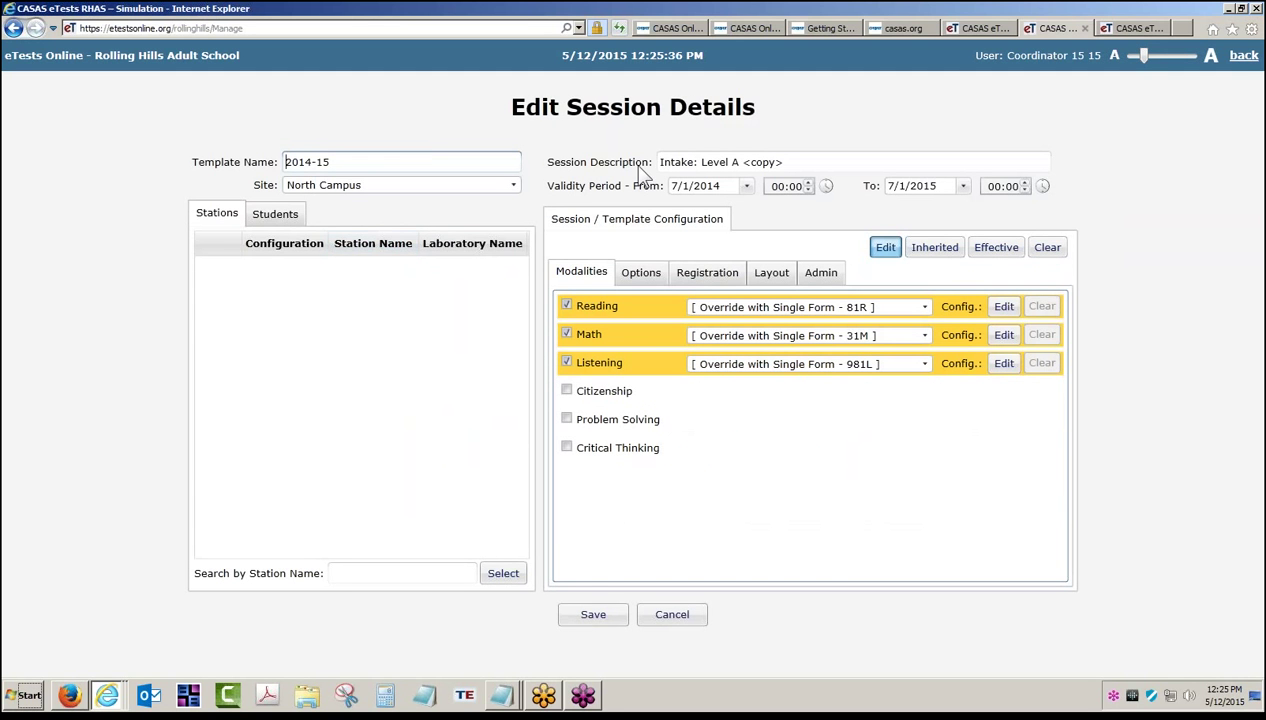
left_click_drag(785, 163, 652, 170)
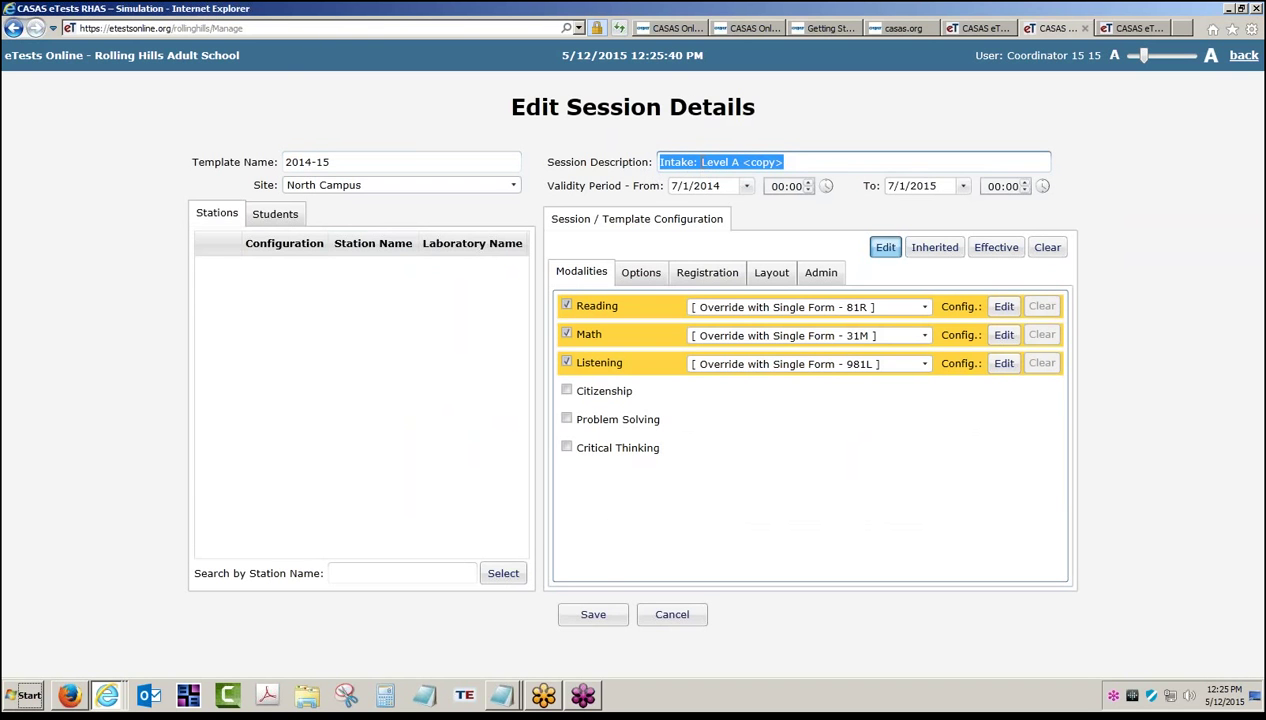
left_click_drag(701, 162, 800, 161)
type("Beg. L")
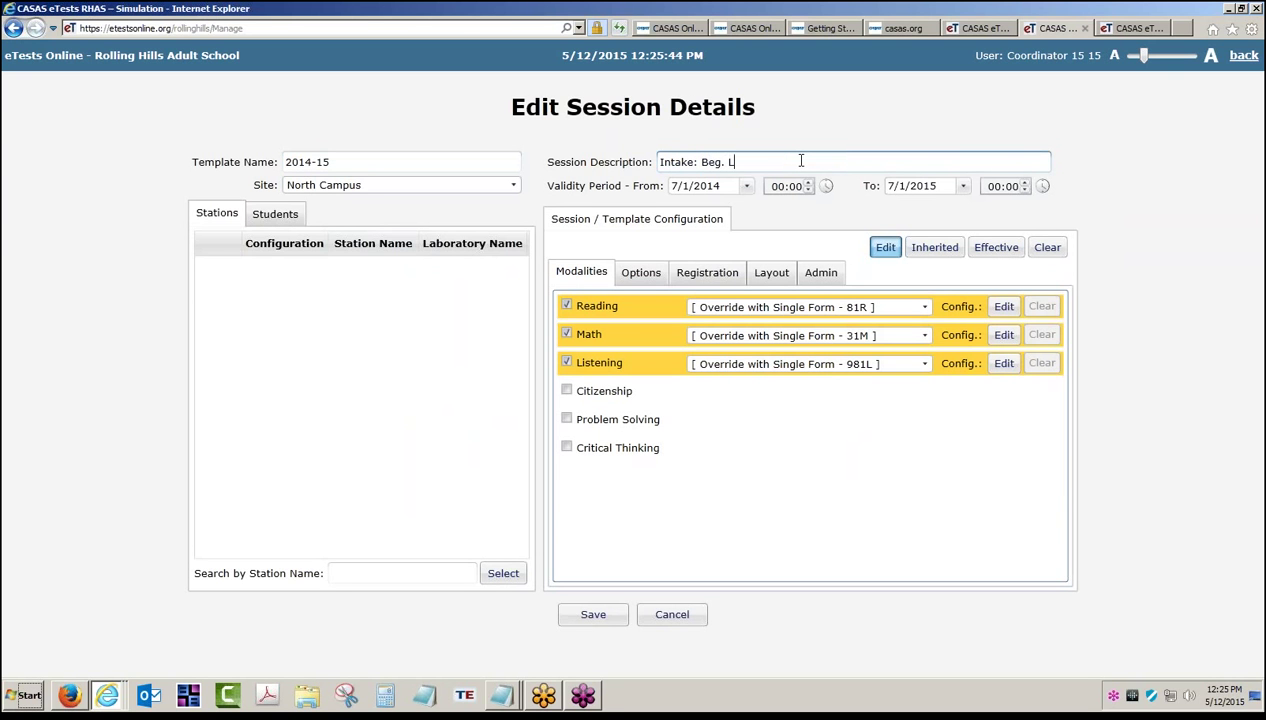
type("it.")
- Override the Reading modality with the single fixed form 027R, Life Skills Reading Beginning Literacy
left_click(576, 284)
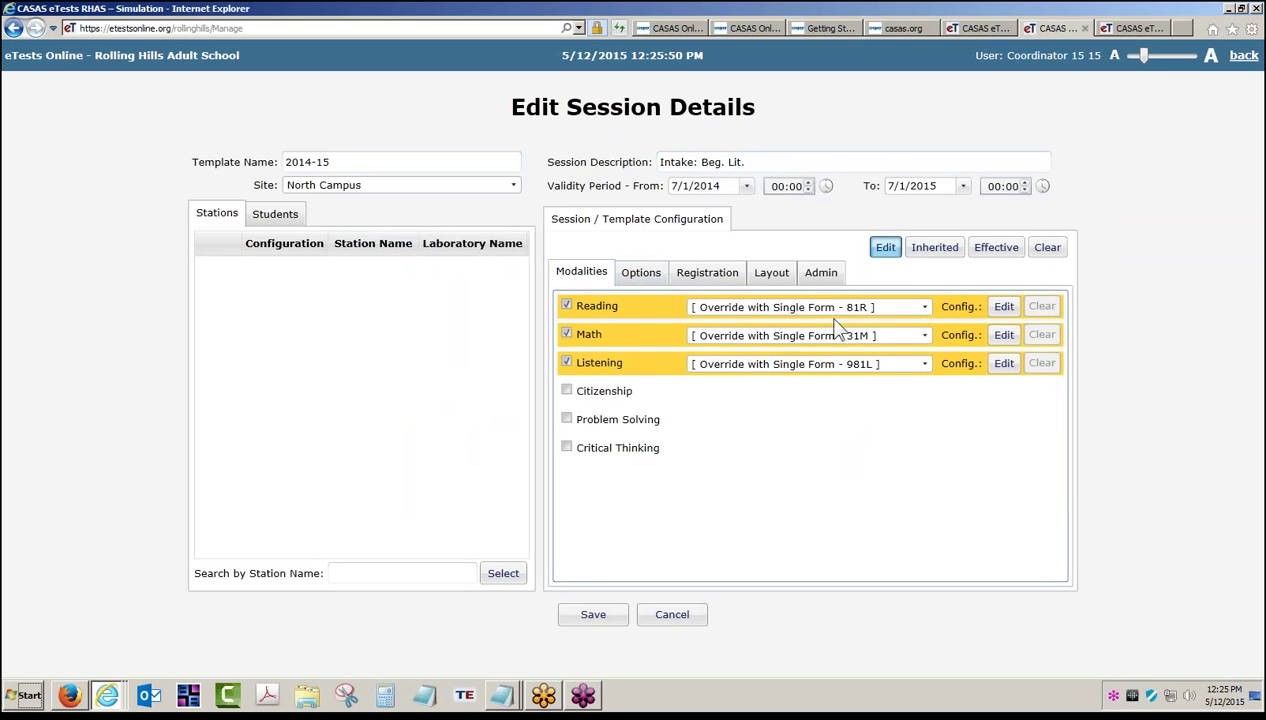
left_click(926, 308)
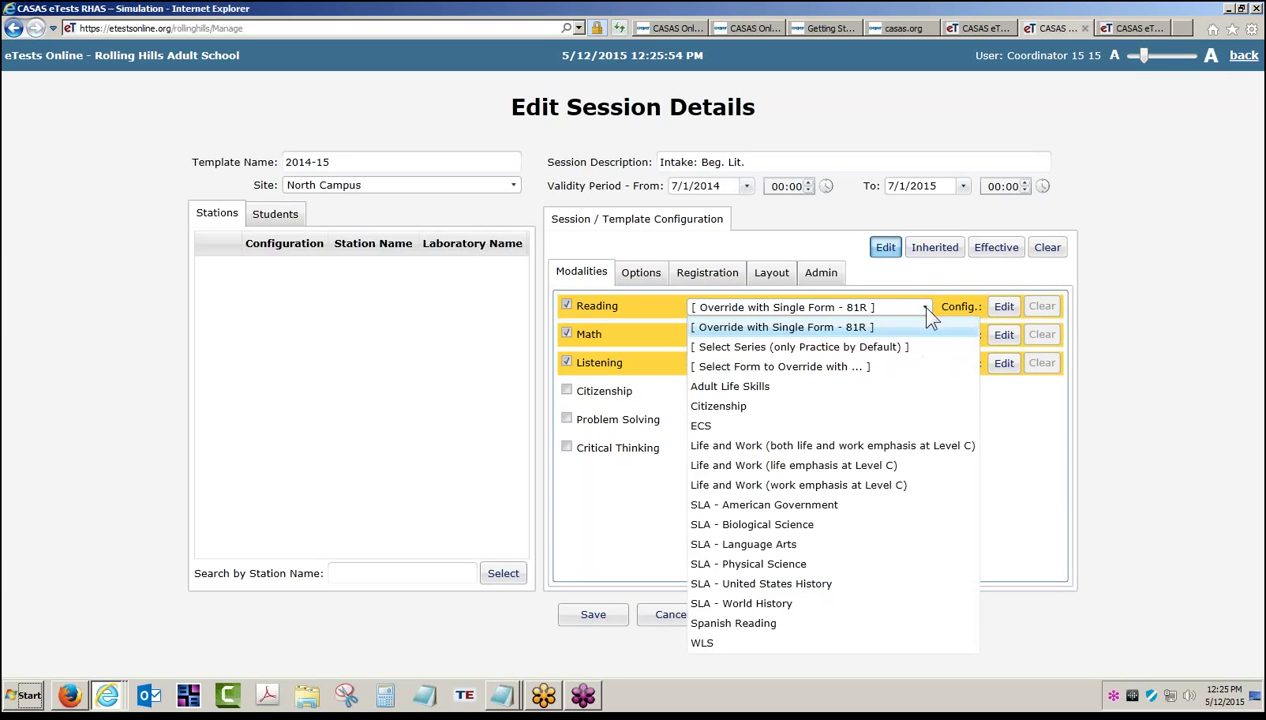
left_click(838, 367)
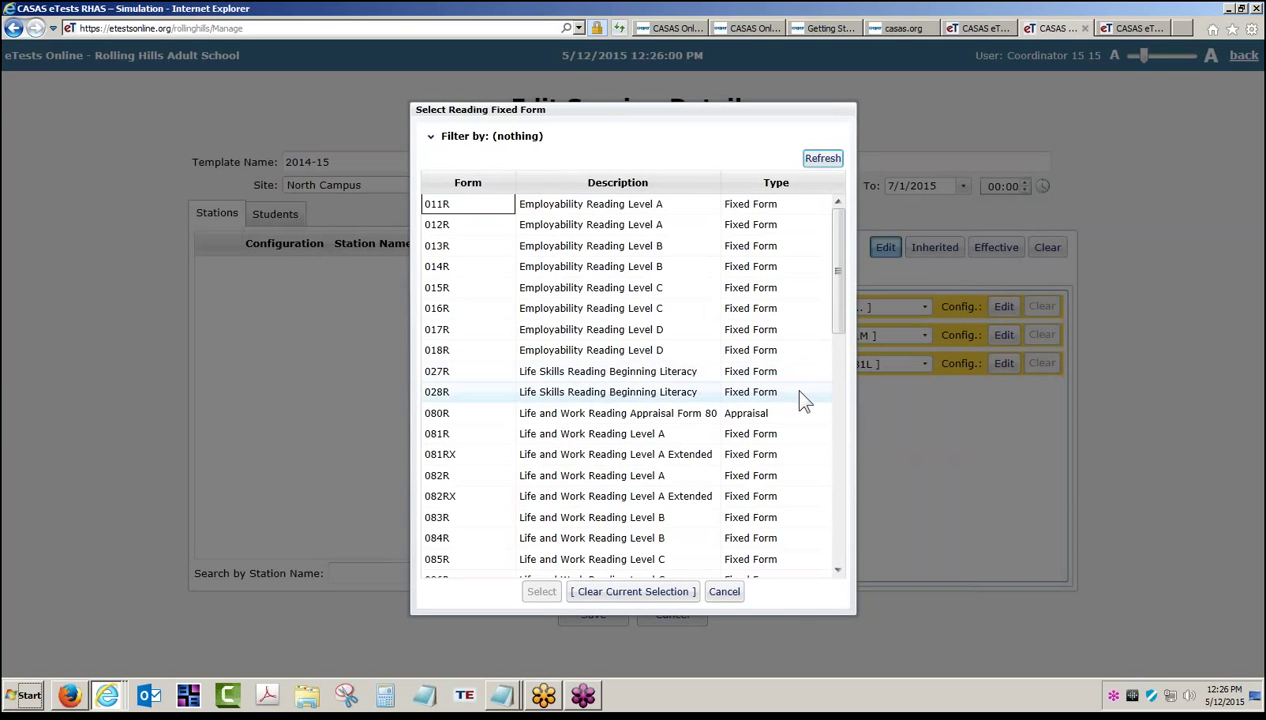
scroll(600, 430, "down", 3)
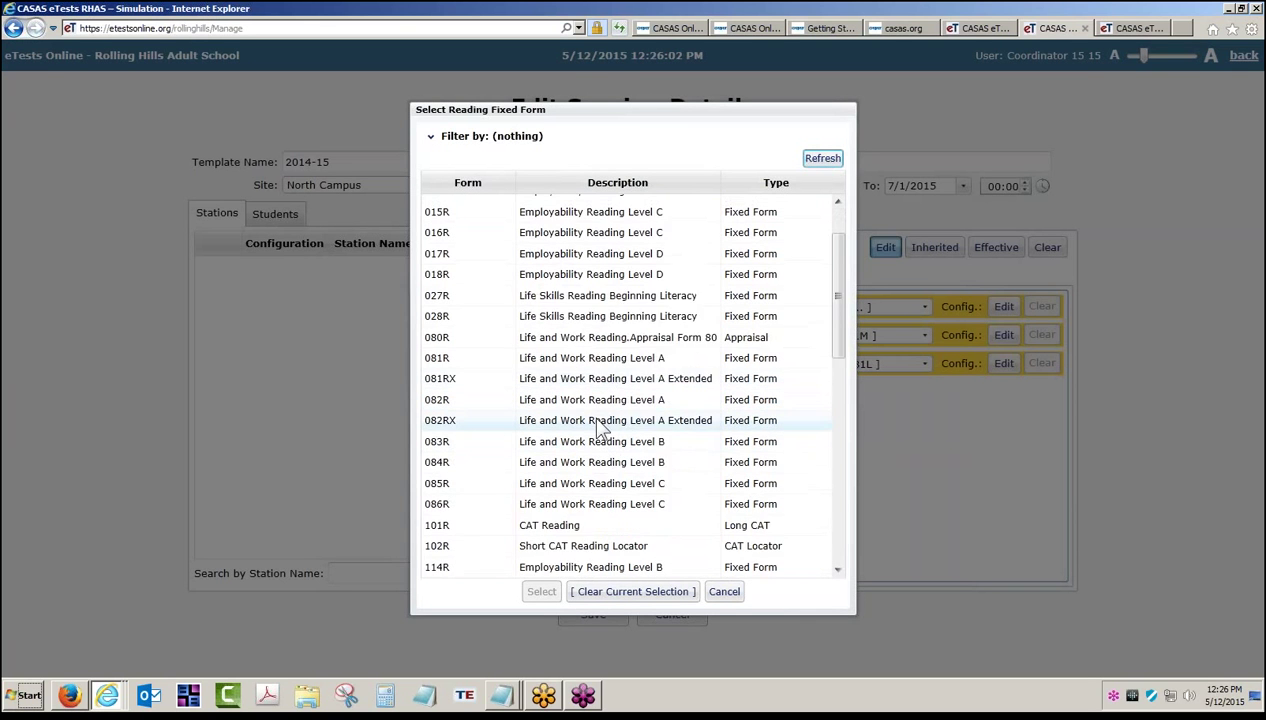
scroll(598, 435, "down", 12)
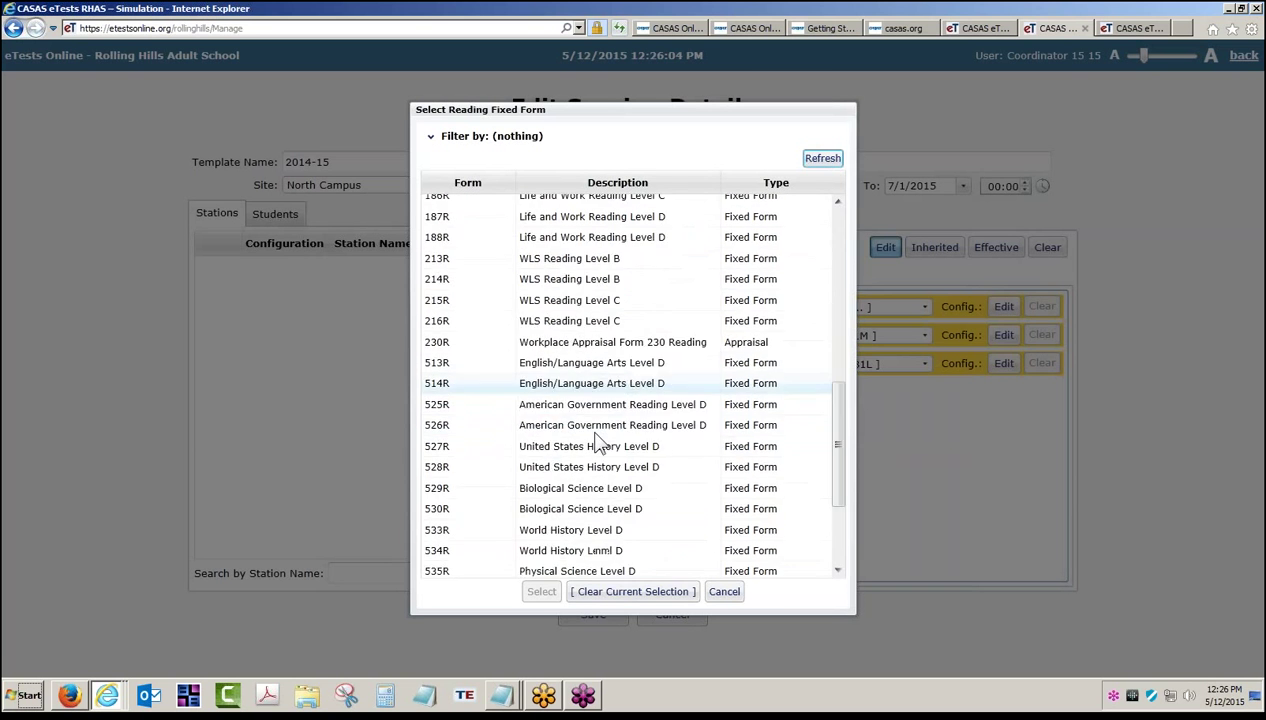
scroll(598, 447, "up", 11)
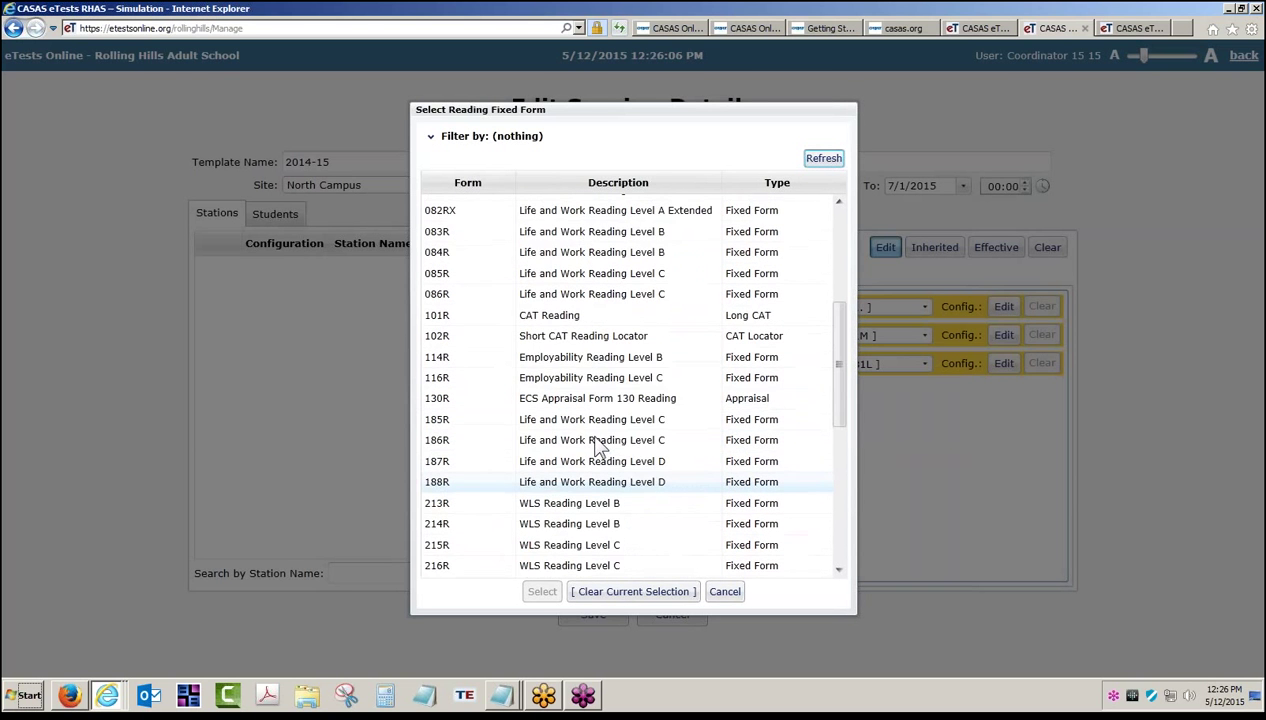
scroll(595, 440, "up", 3)
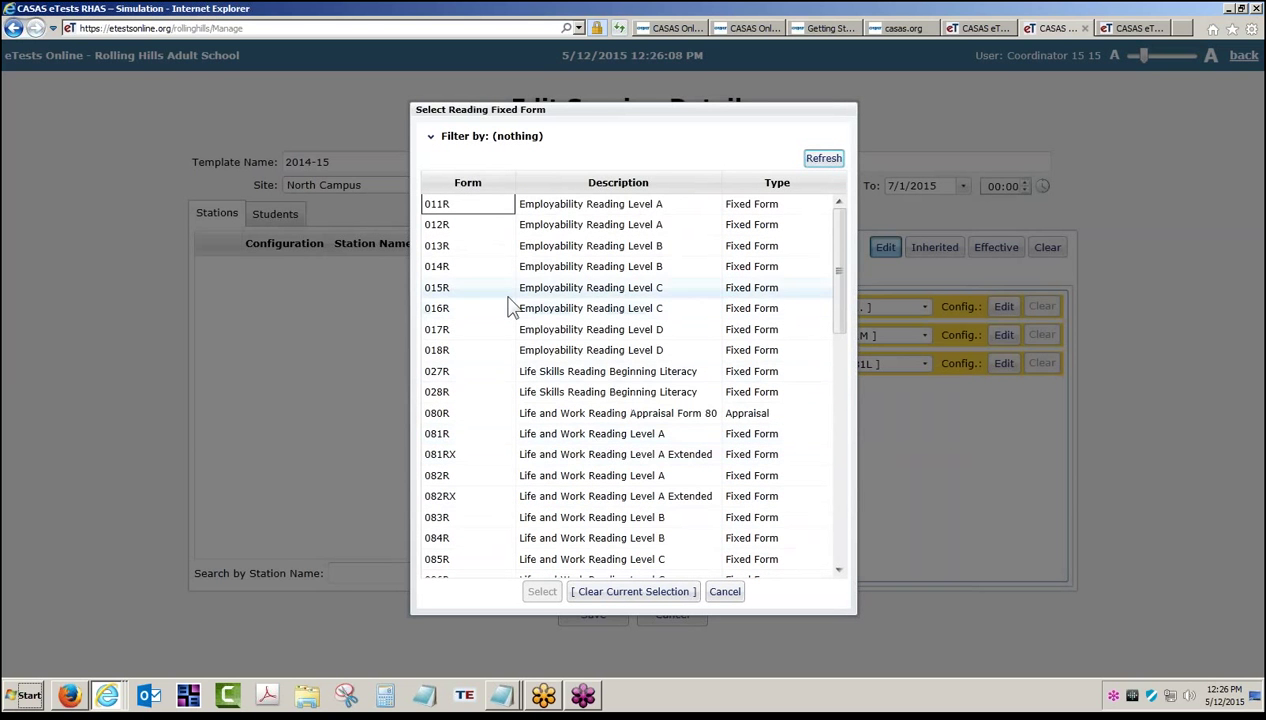
left_click(479, 372)
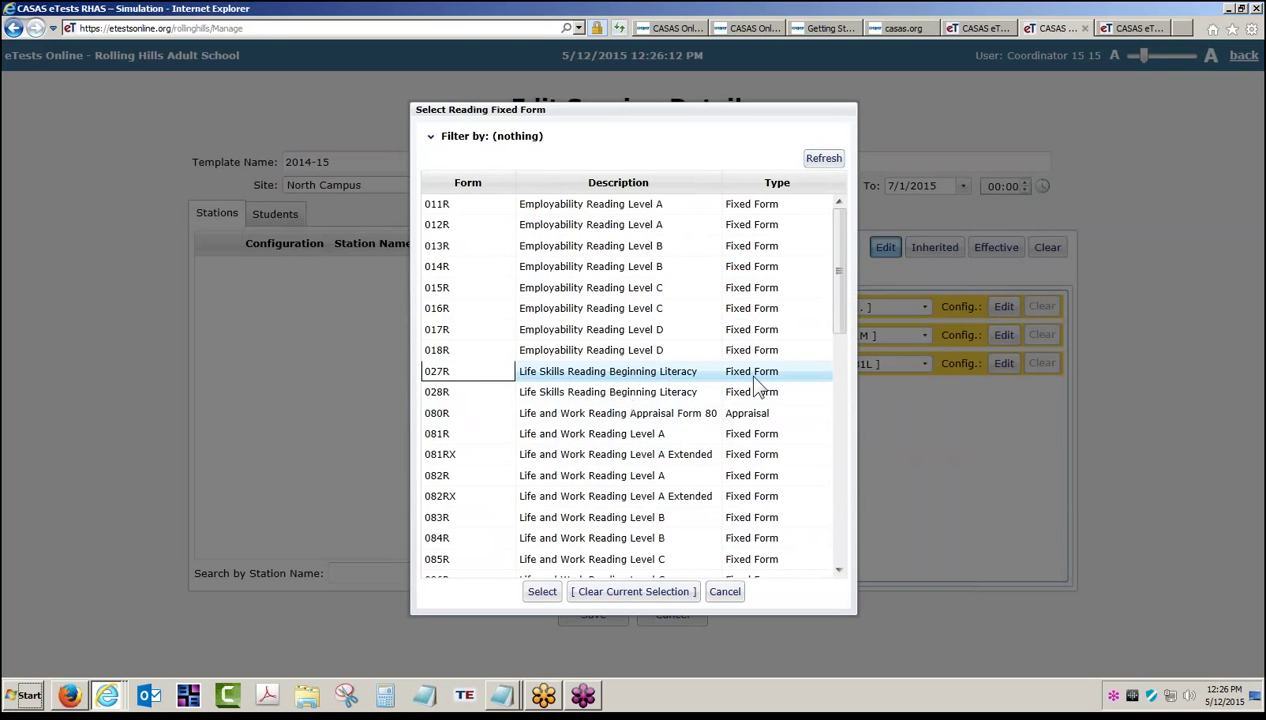
left_click(546, 595)
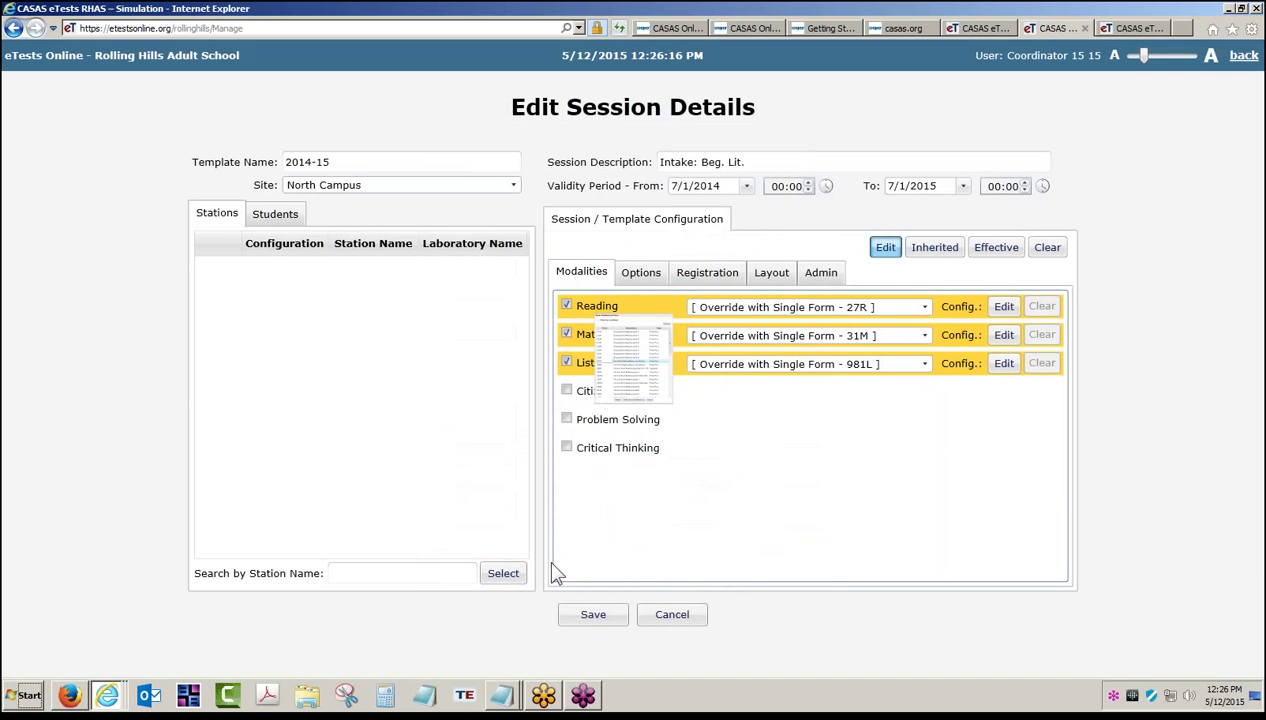
- Set the Math and Listening modalities to 'Select Series (only Practice by Default)' and save the Beg. Lit. session
left_click(925, 336)
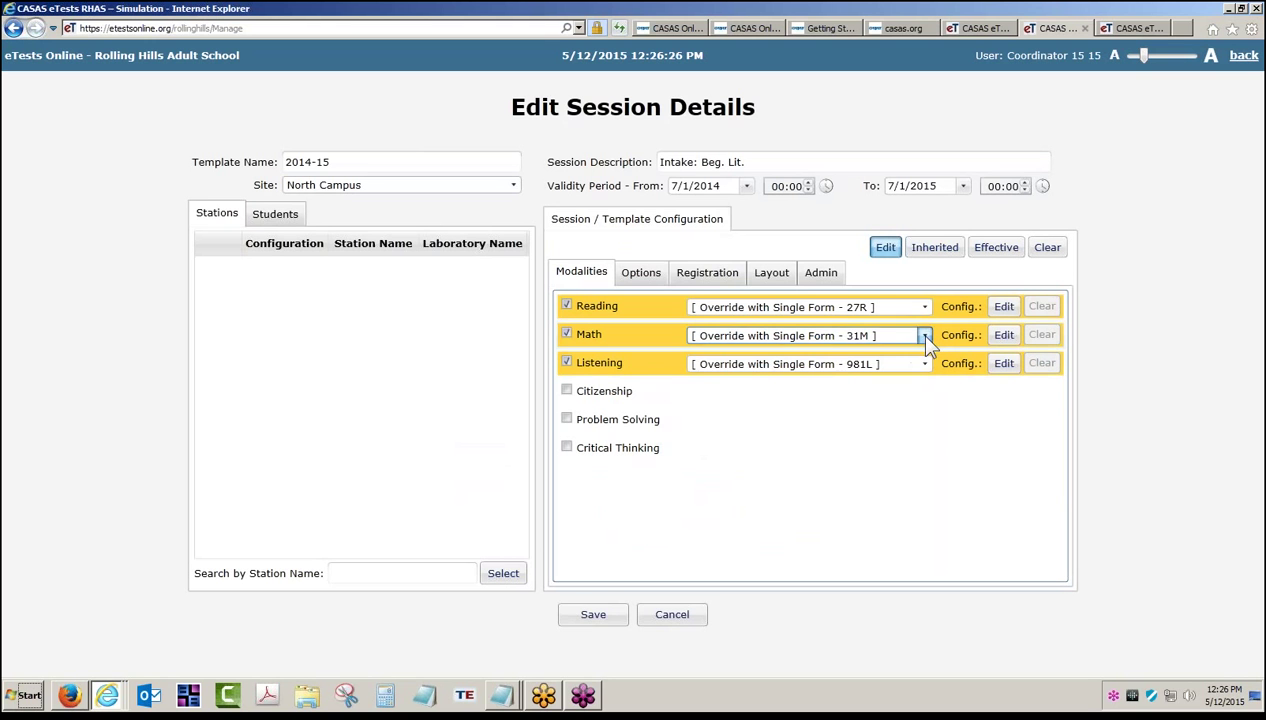
left_click(925, 338)
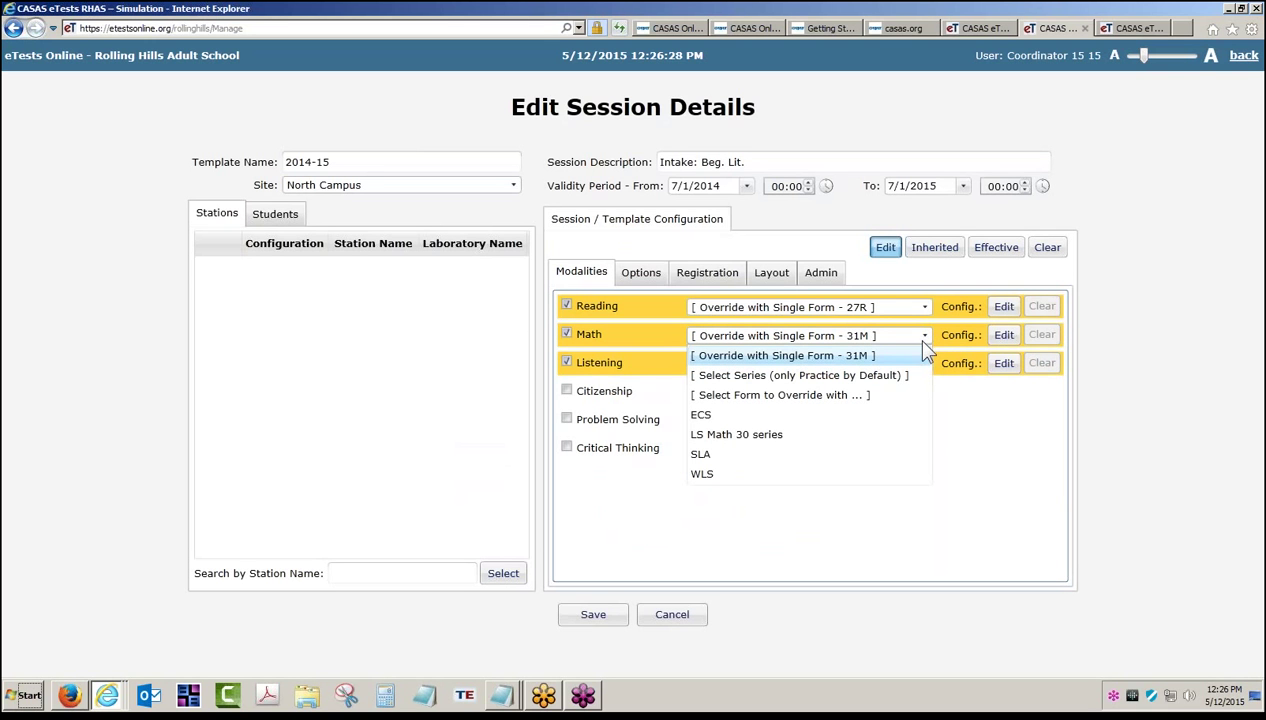
left_click(858, 377)
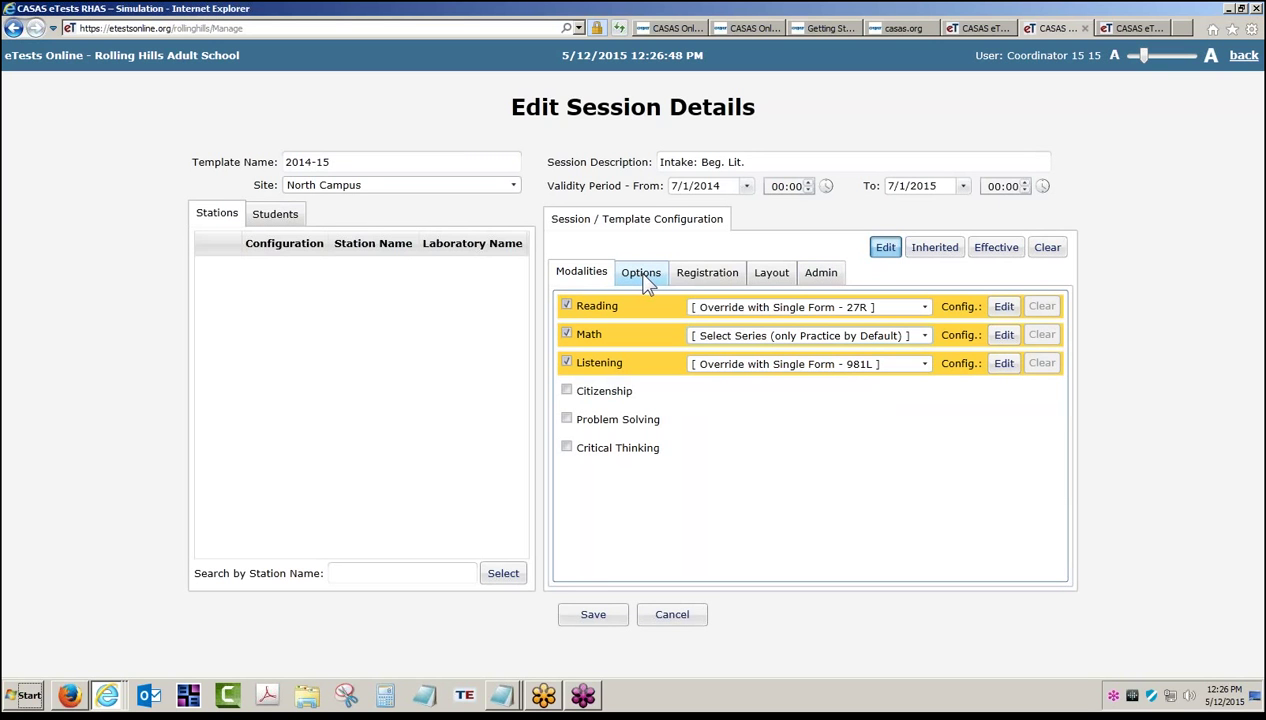
left_click(925, 366)
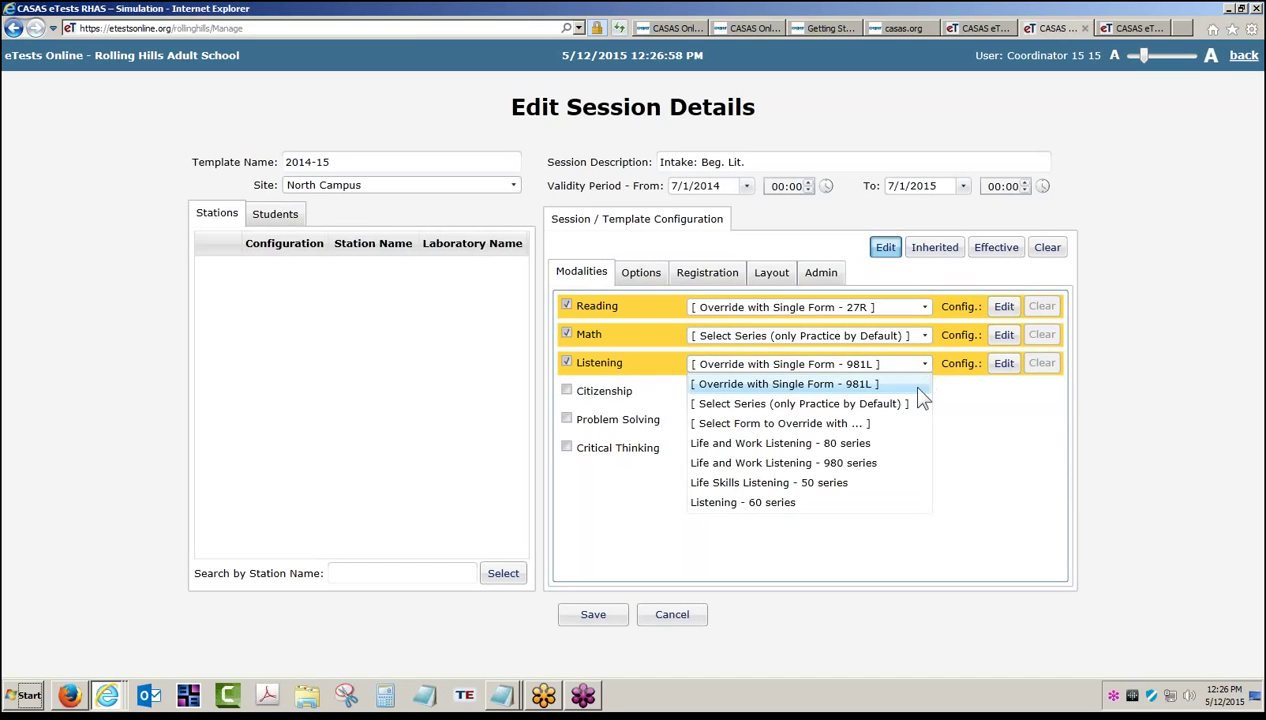
left_click(848, 404)
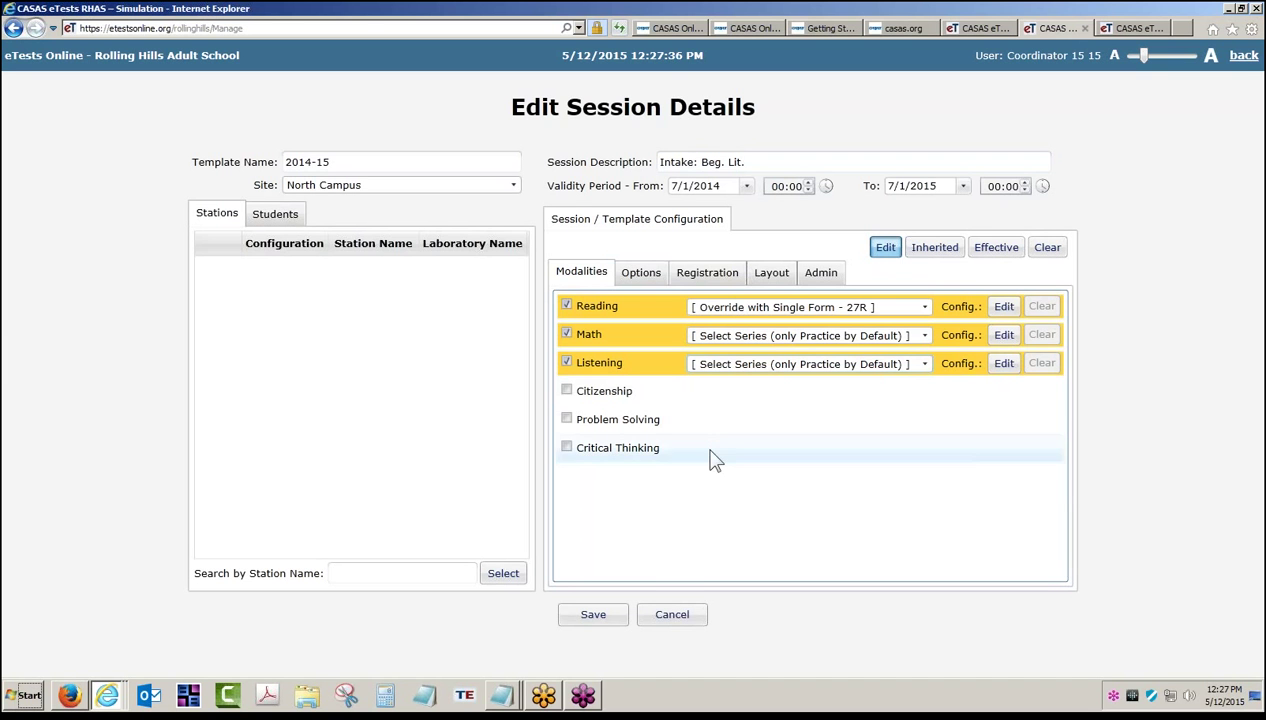
left_click(593, 614)
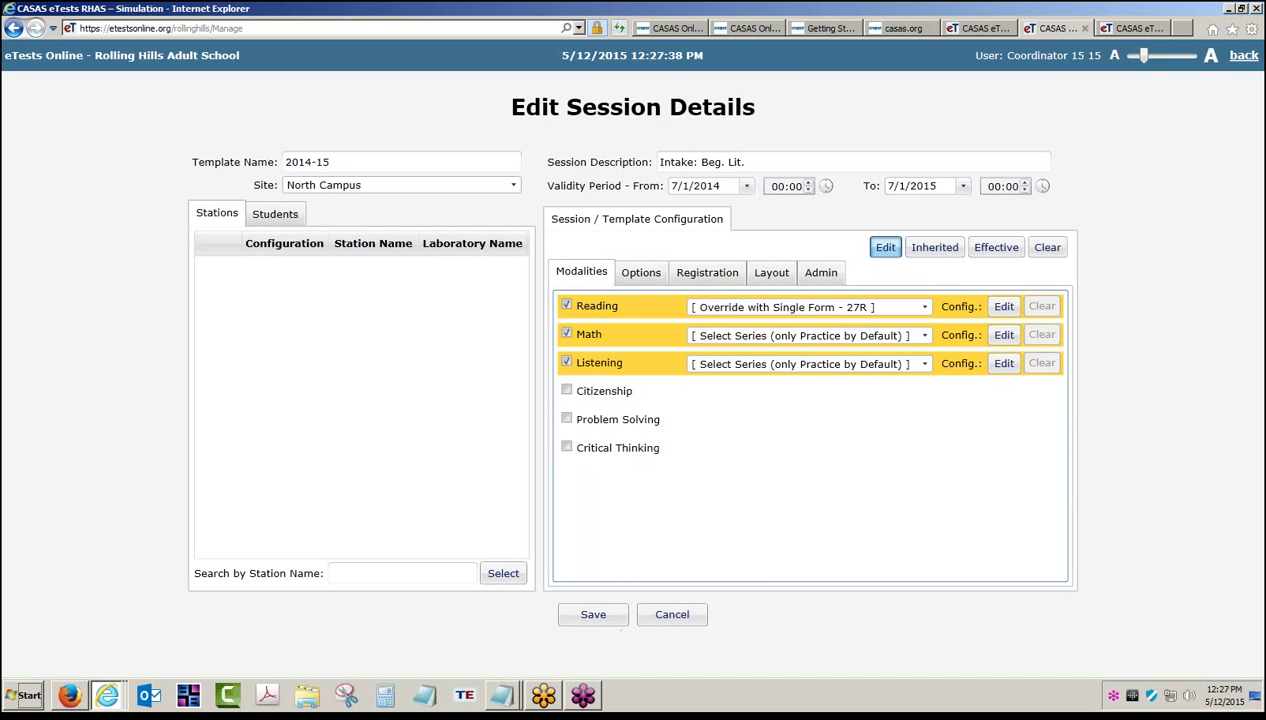
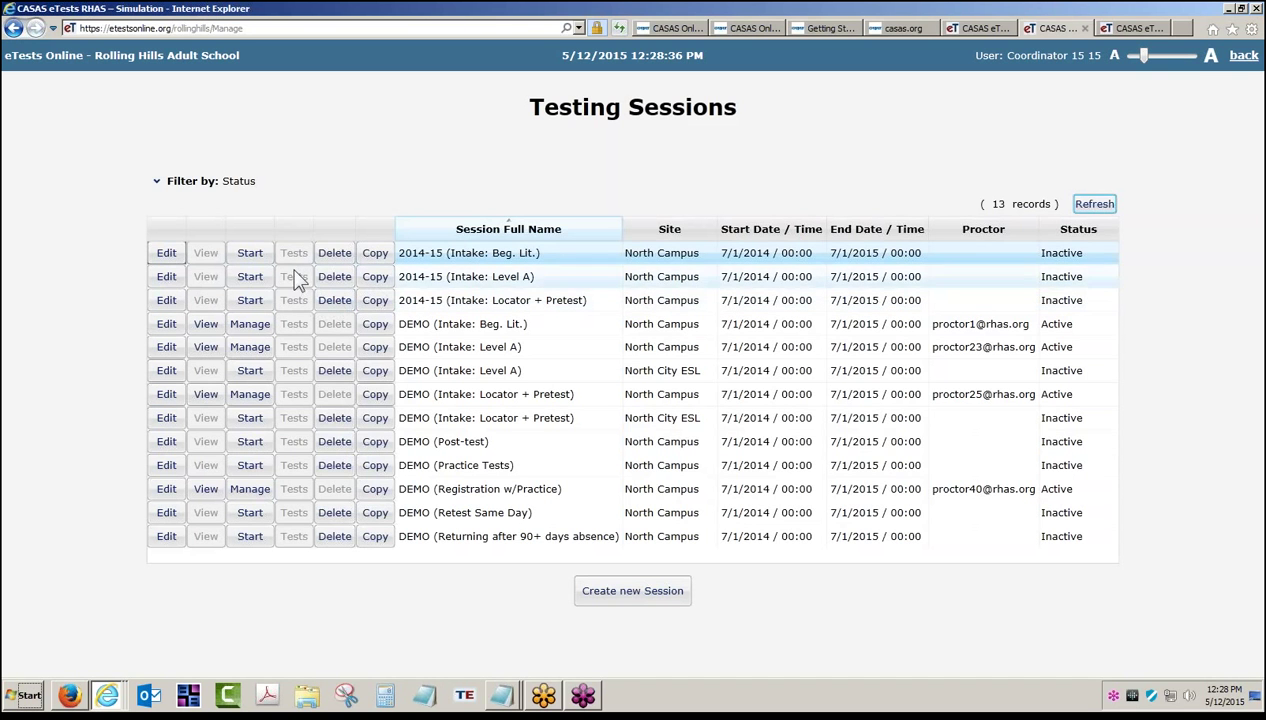
- Copy the 2014-15 Beg. Lit. session and set the copy's description to "Post-test"
left_click(372, 253)
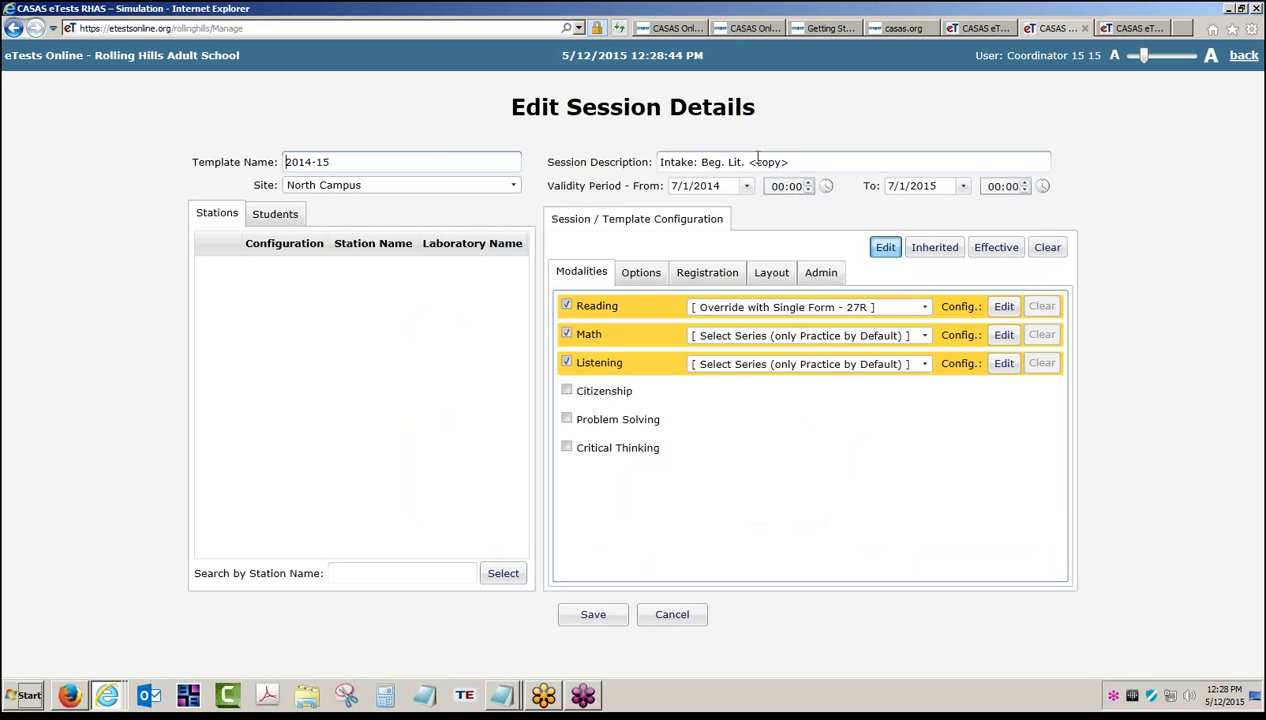
left_click_drag(812, 156, 648, 176)
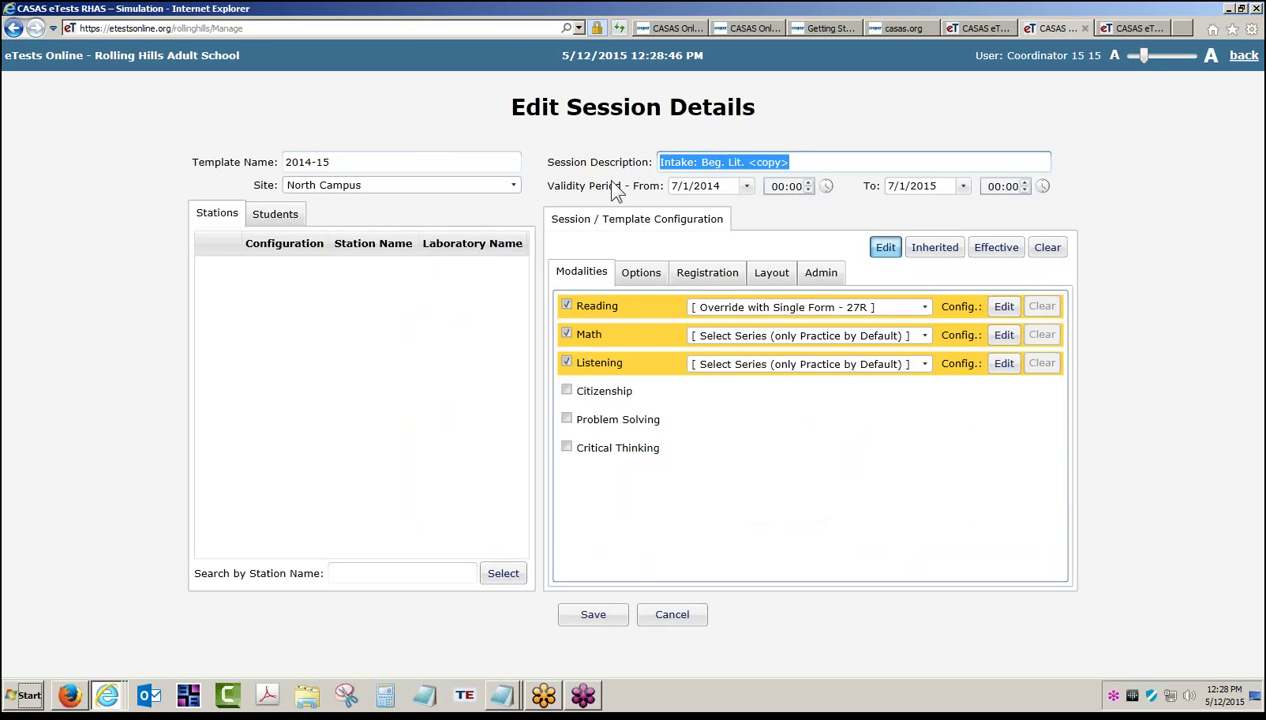
type("Pot6s")
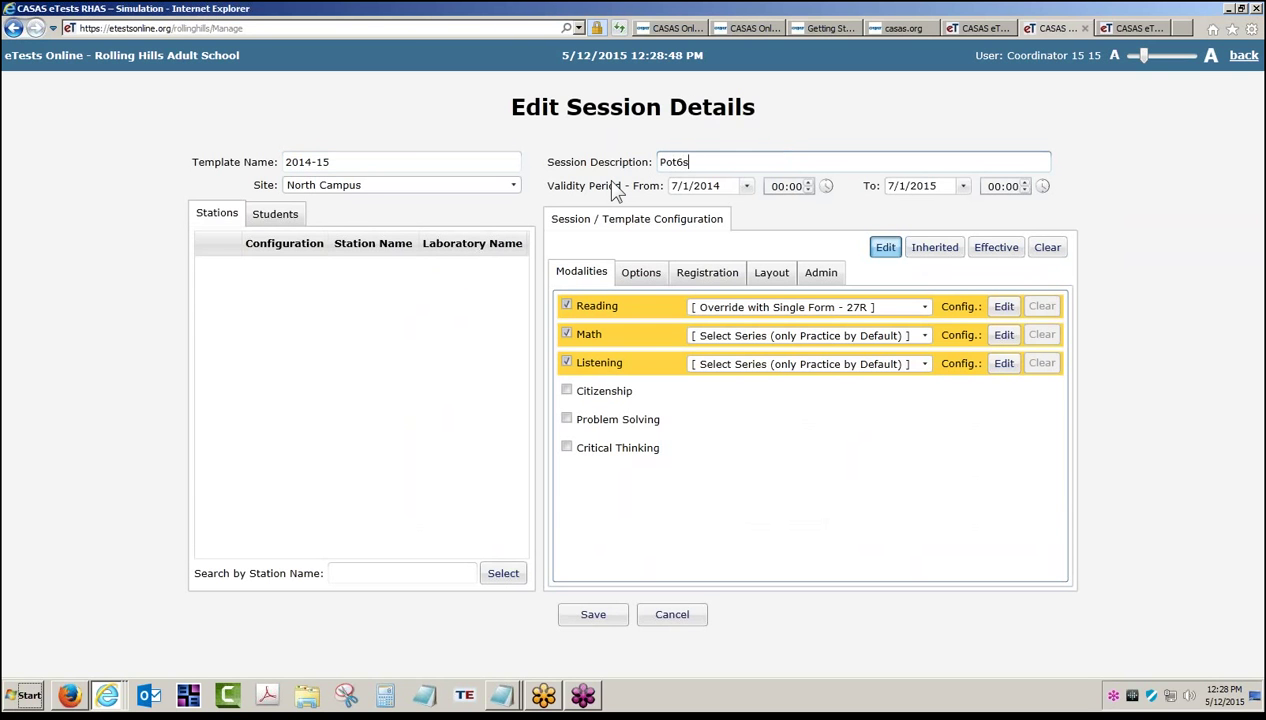
key("BackSpace")
key("BackSpace")
key("BackSpace")
type("ss")
key("BackSpace")
type("t-test")
- Deselect the Reading, Math and Listening modalities in the Post-test session
left_click(600, 280)
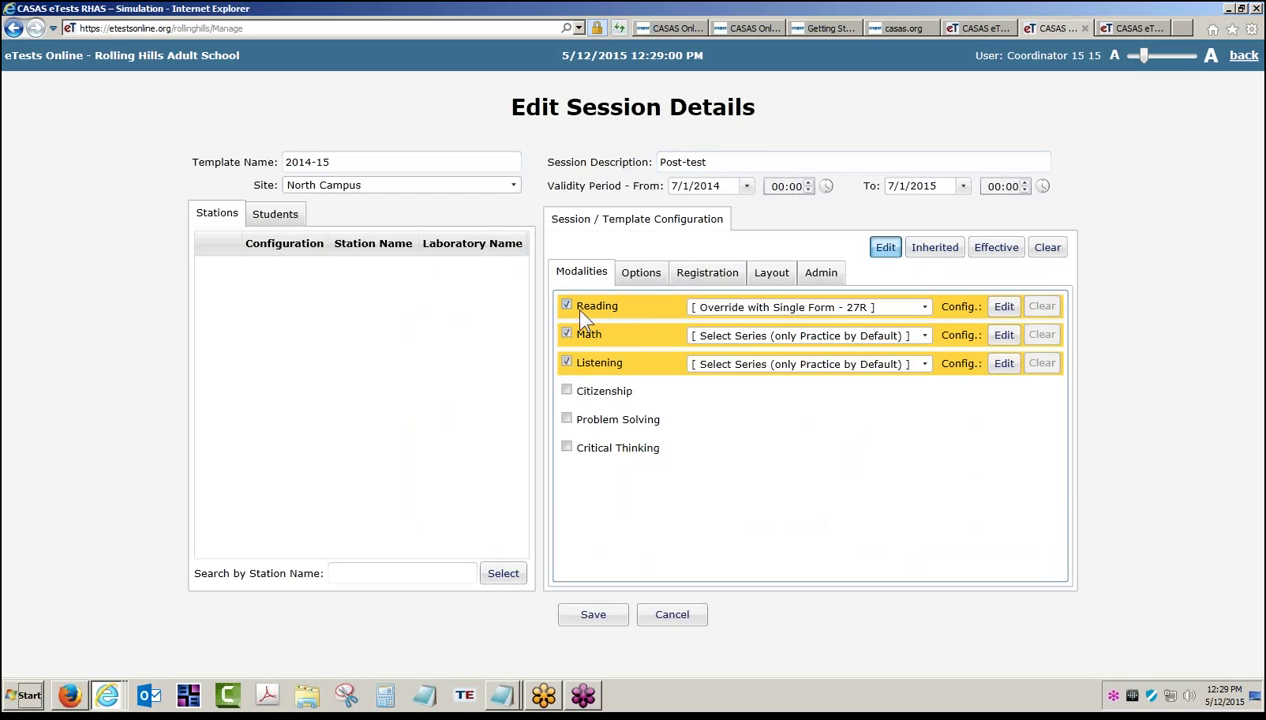
left_click(564, 305)
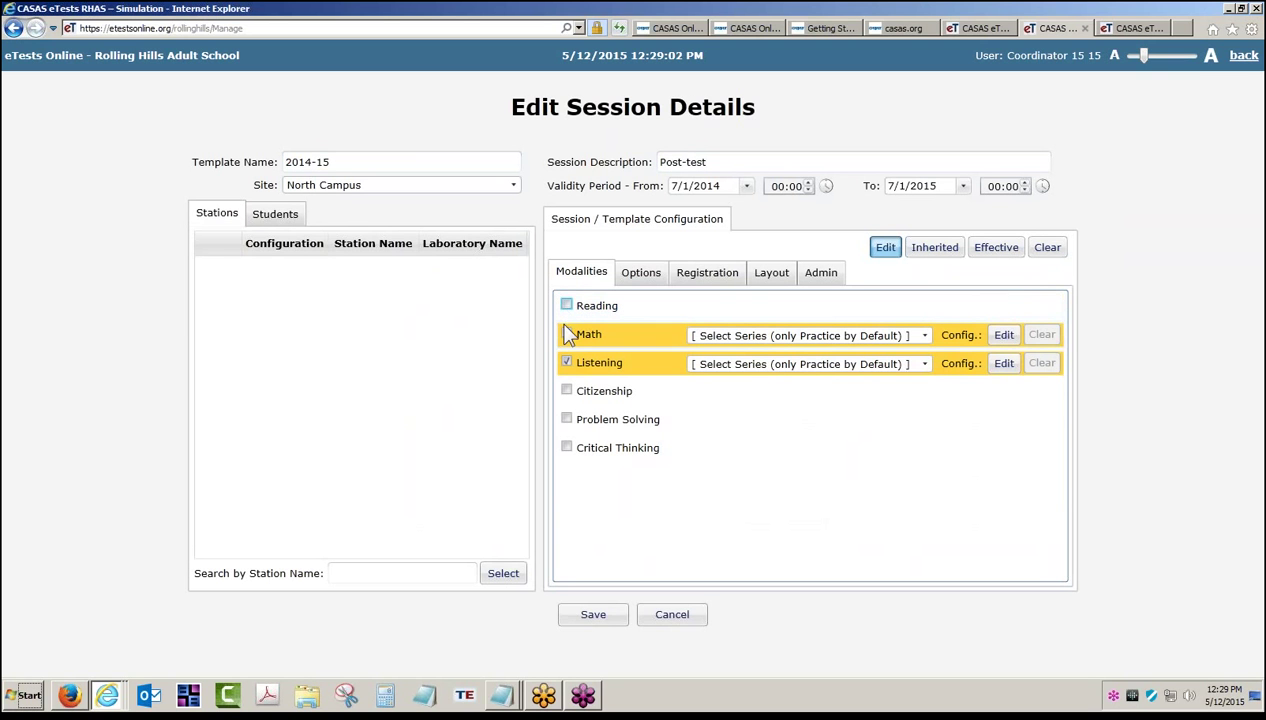
left_click(567, 362)
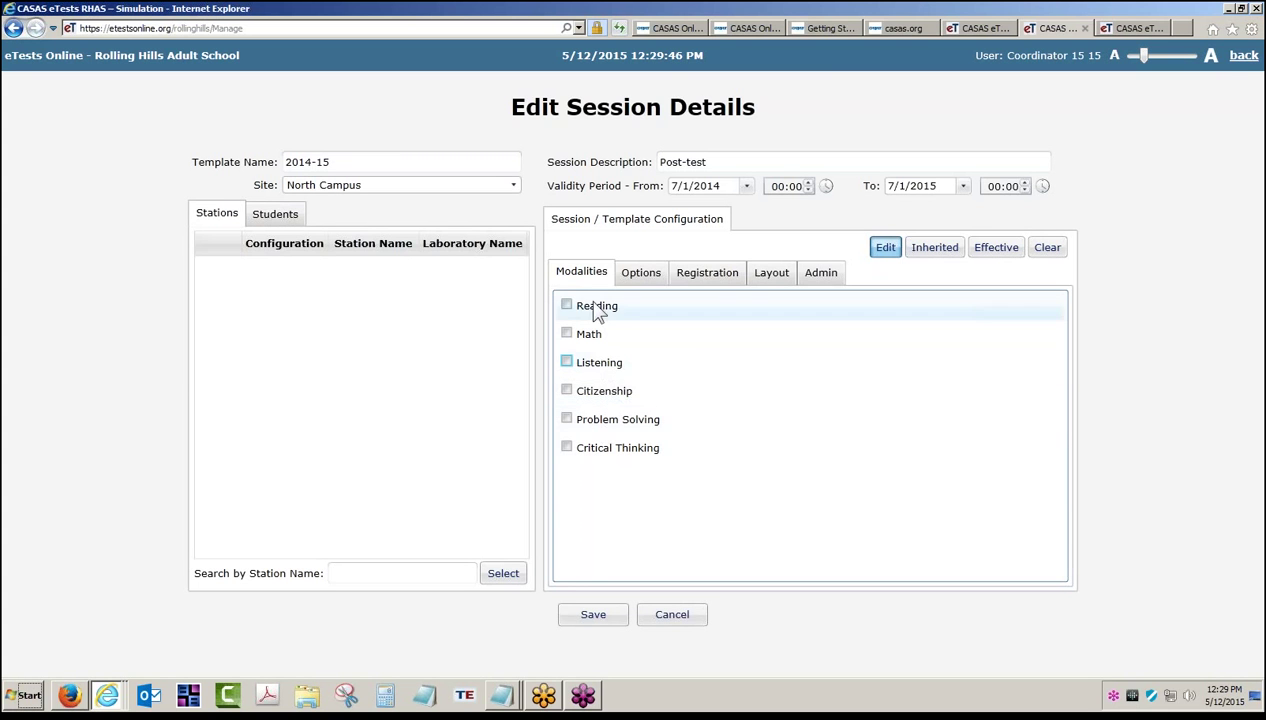
- Lock creation of new students in the registration settings and save the Post-test session
left_click(712, 276)
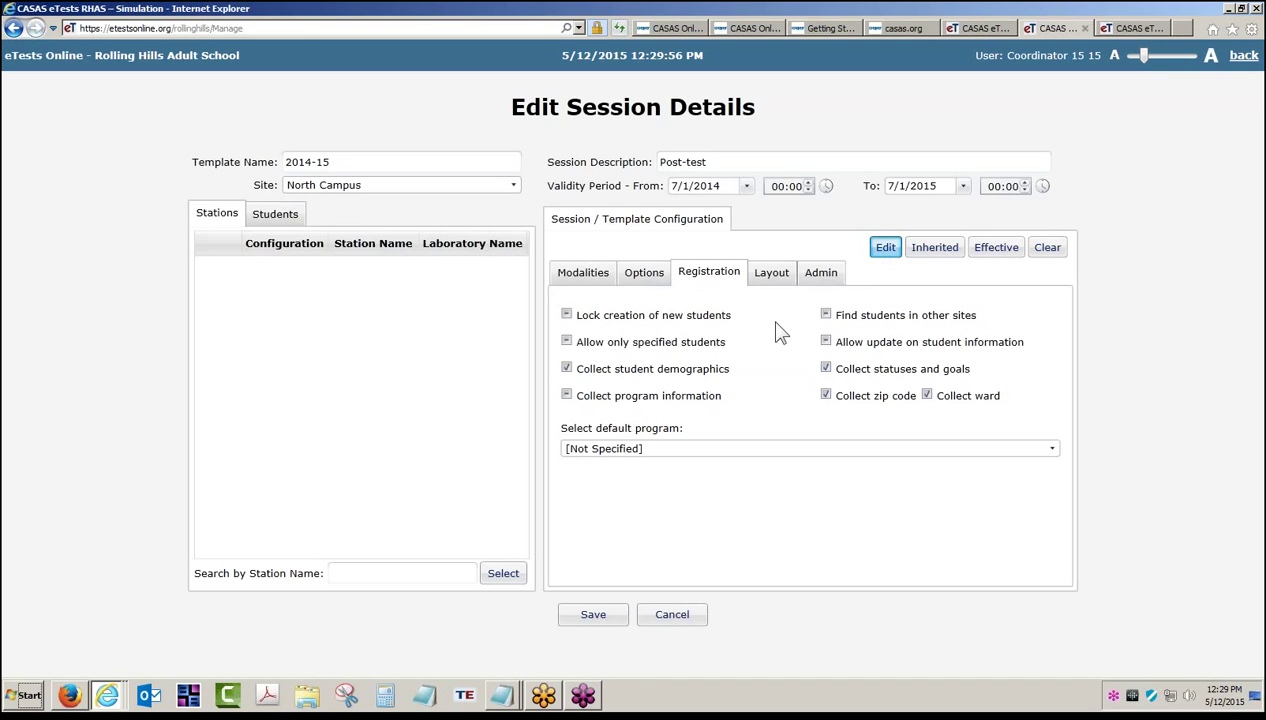
left_click(567, 315)
left_click(603, 624)
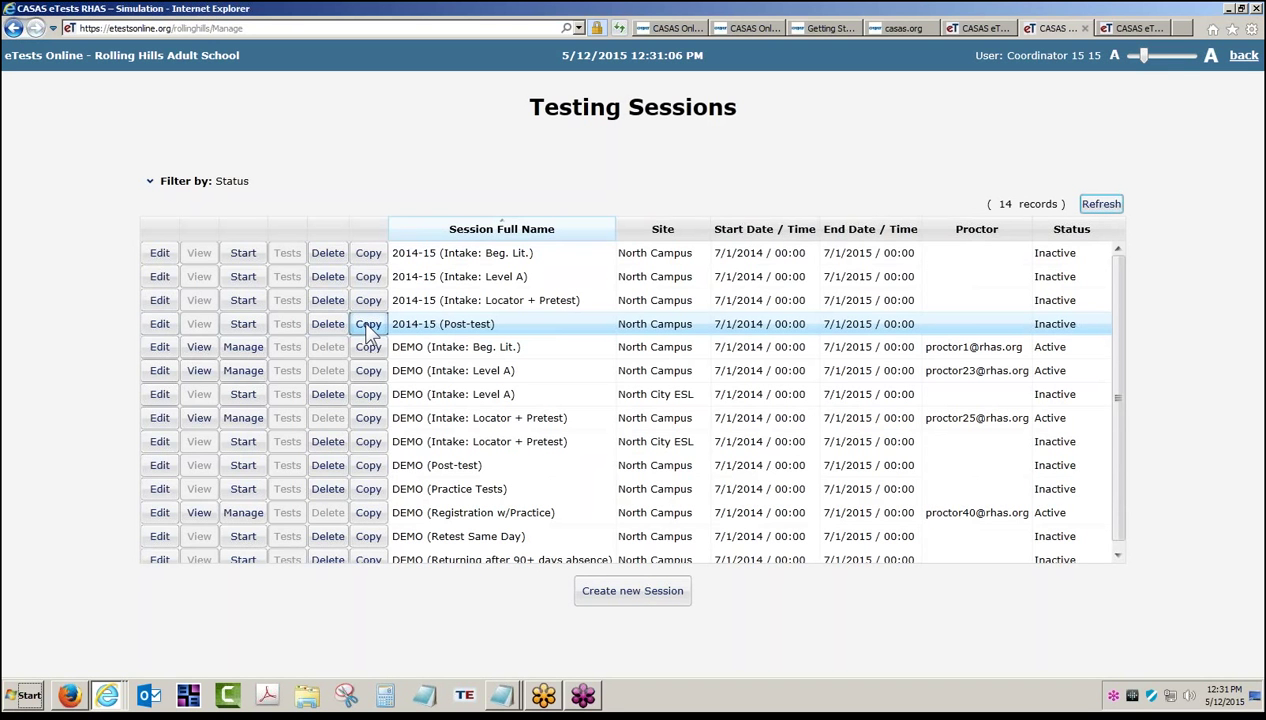
- Copy the 2014-15 Post-test session and set the copy's description to "Retest Same Day"
left_click(368, 328)
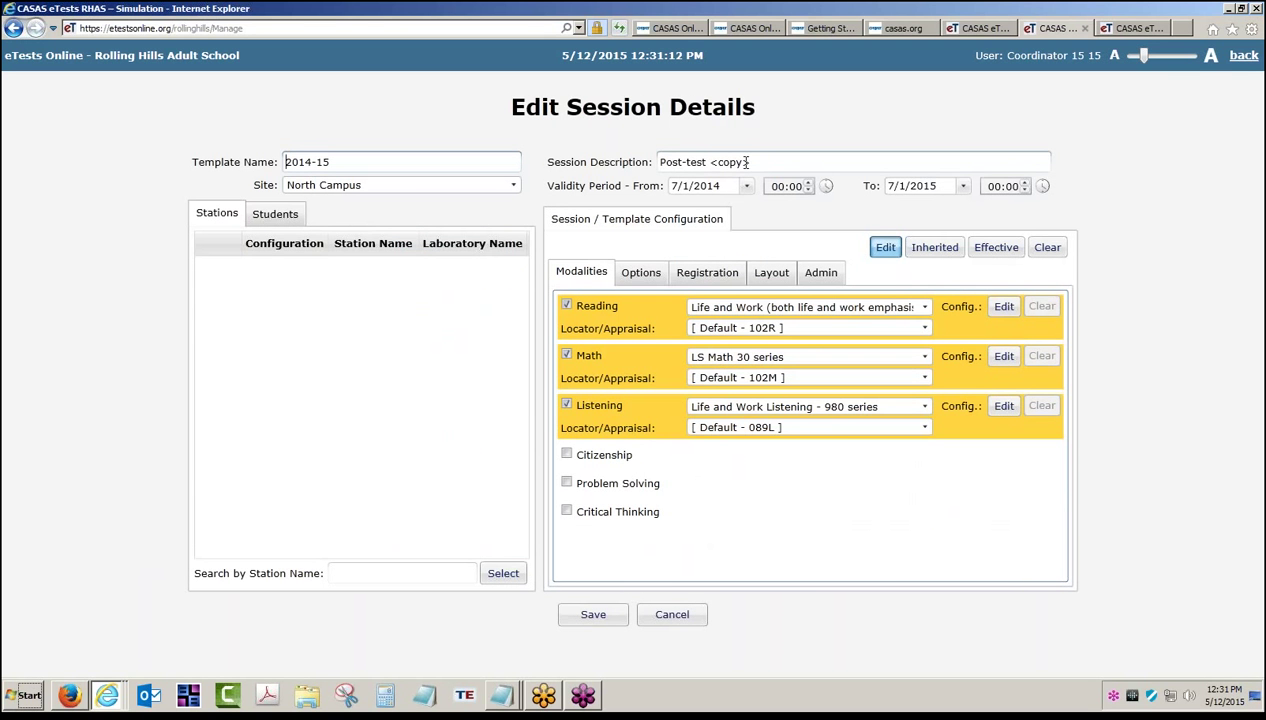
left_click_drag(762, 164, 652, 168)
type("Rete")
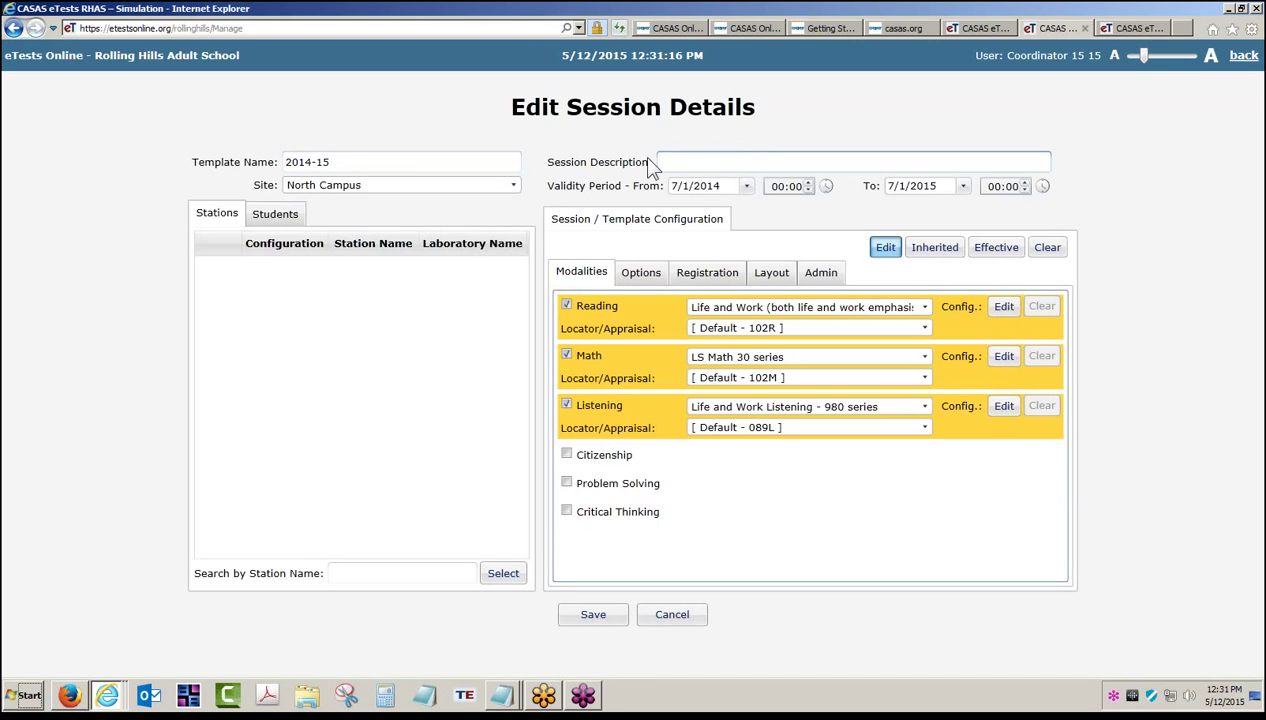
type("st same day")
key("Left")
key("Left")
key("Left")
key("Left")
key("Left")
key("Left")
key("Left")
key("Left")
type("S")
key("Delete")
key("Right")
key("Right")
key("Right")
key("Right")
key("Delete")
type("D")
- Deselect the Reading, Math and Listening modalities in the Retest Same Day session
left_click(565, 307)
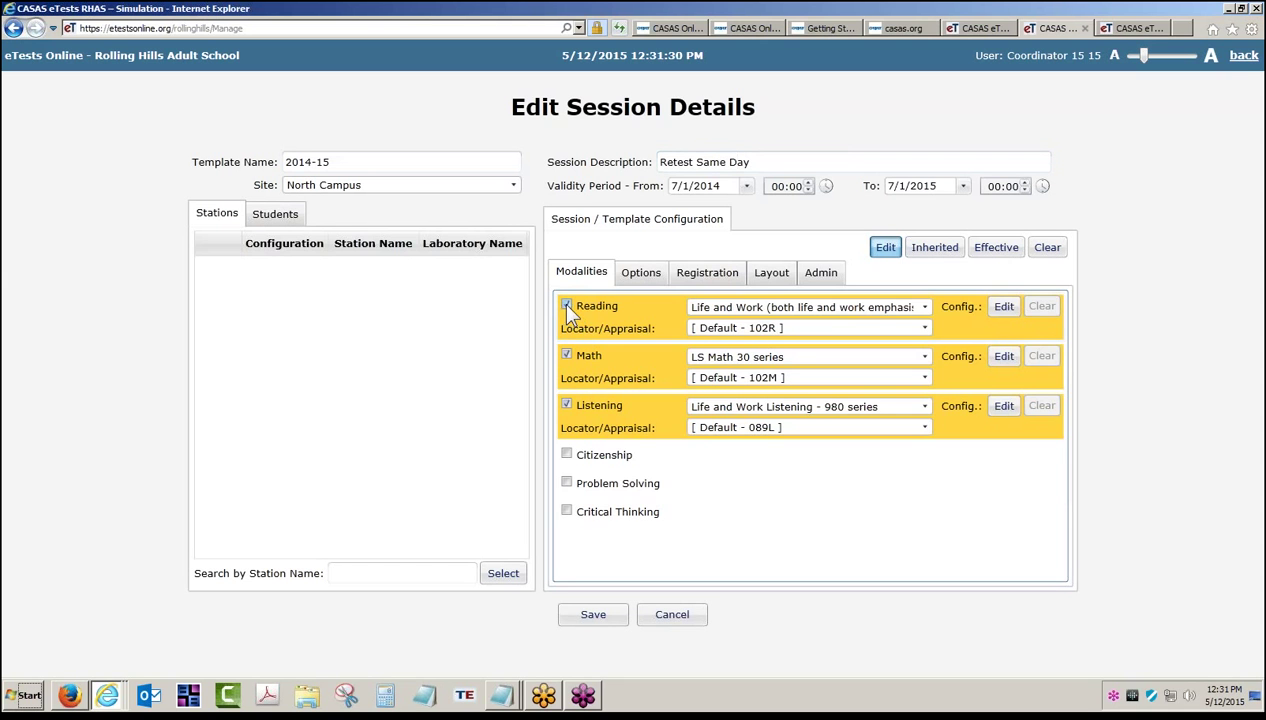
left_click(567, 334)
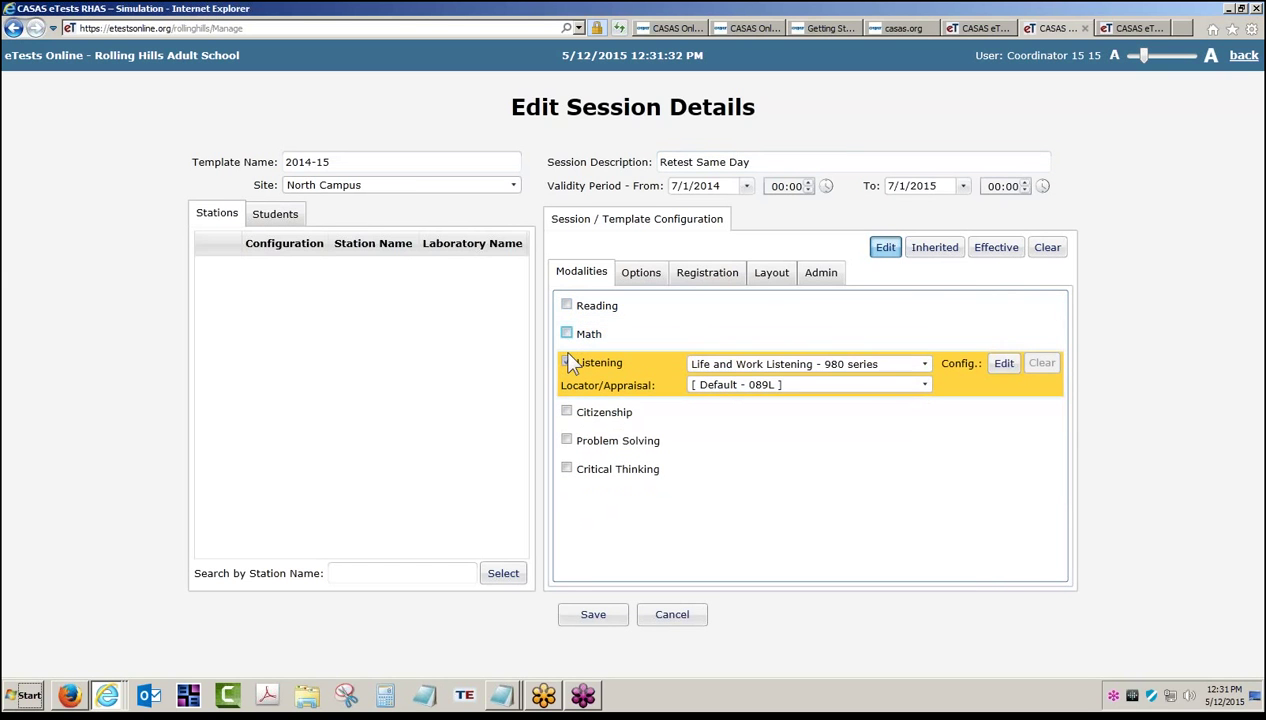
left_click(566, 362)
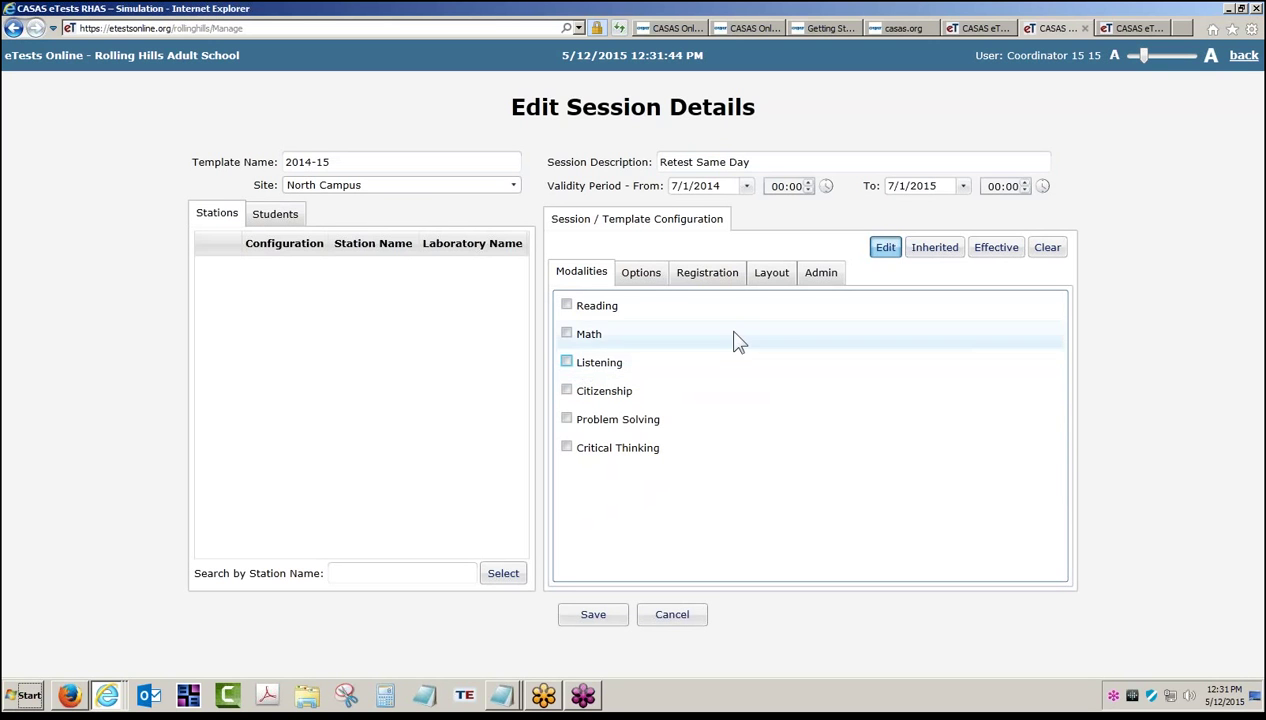
- Set the days between tests of the same modality to 0 and save the Retest Same Day session
left_click(825, 280)
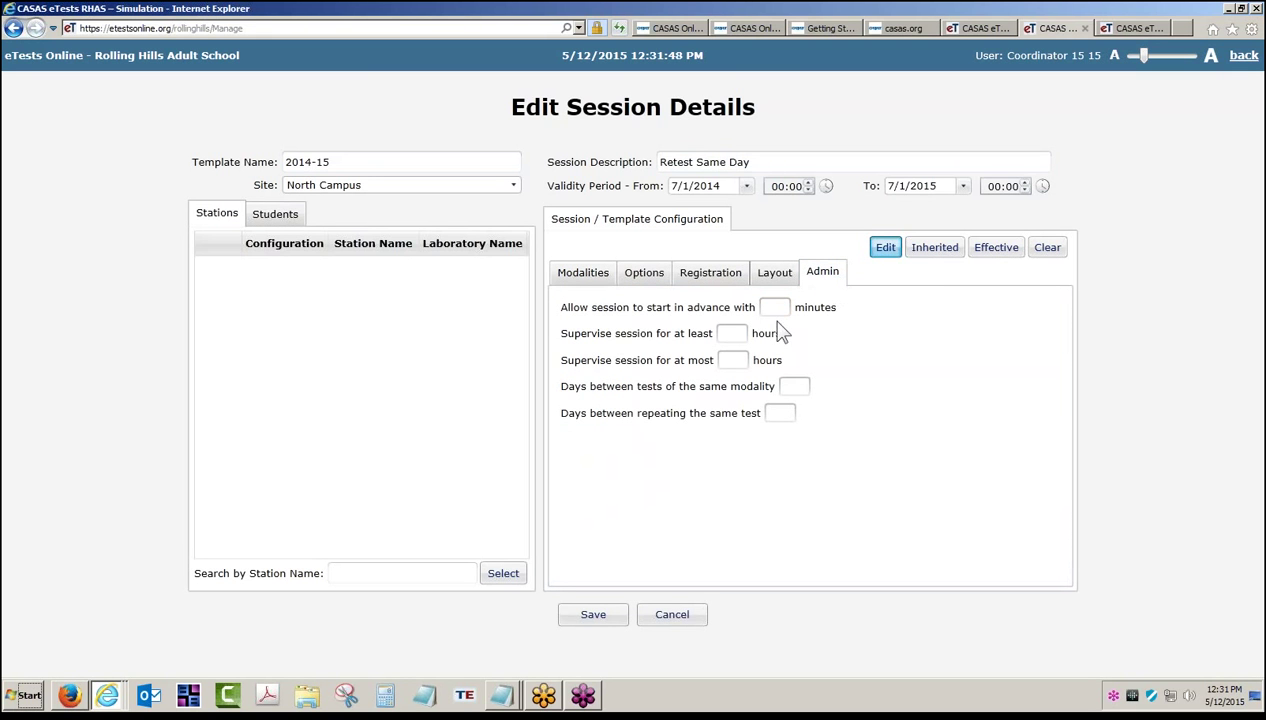
left_click(788, 386)
type("0")
left_click(794, 418)
left_click(599, 607)
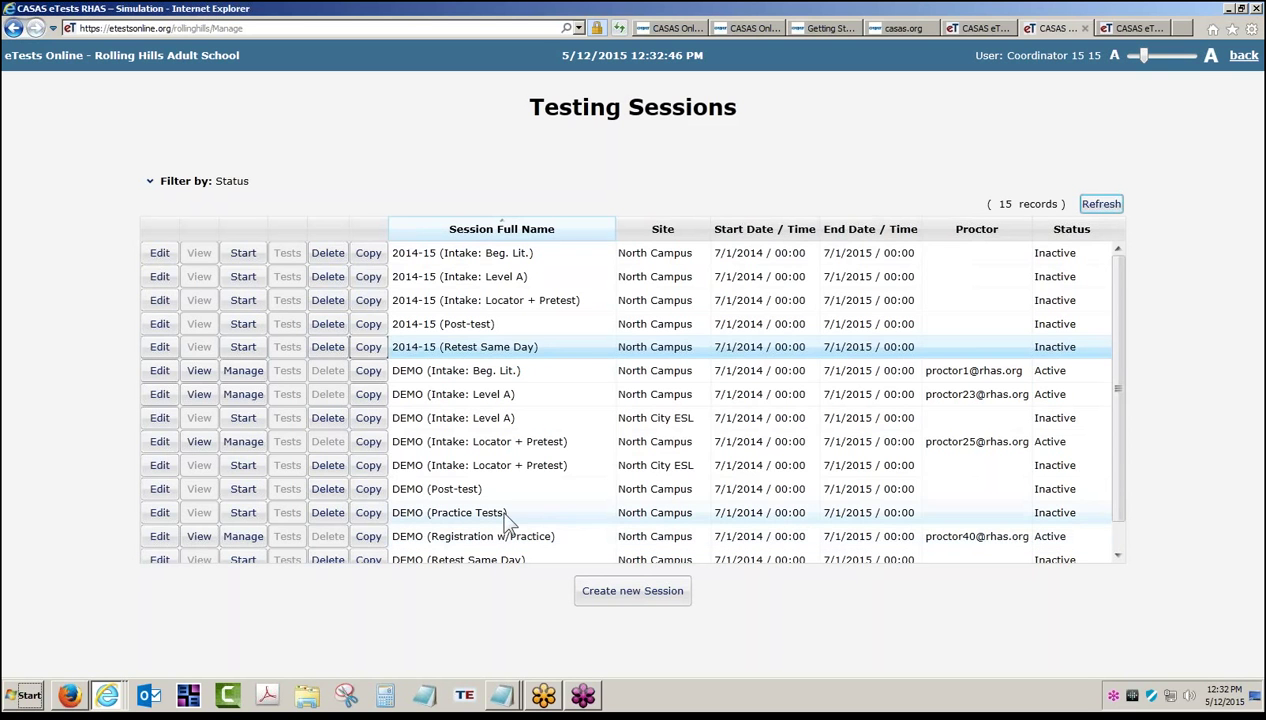
- Copy the 2014-15 Retest Same Day session and set the copy's description to "Returning after 90+ days absence"
left_click(366, 347)
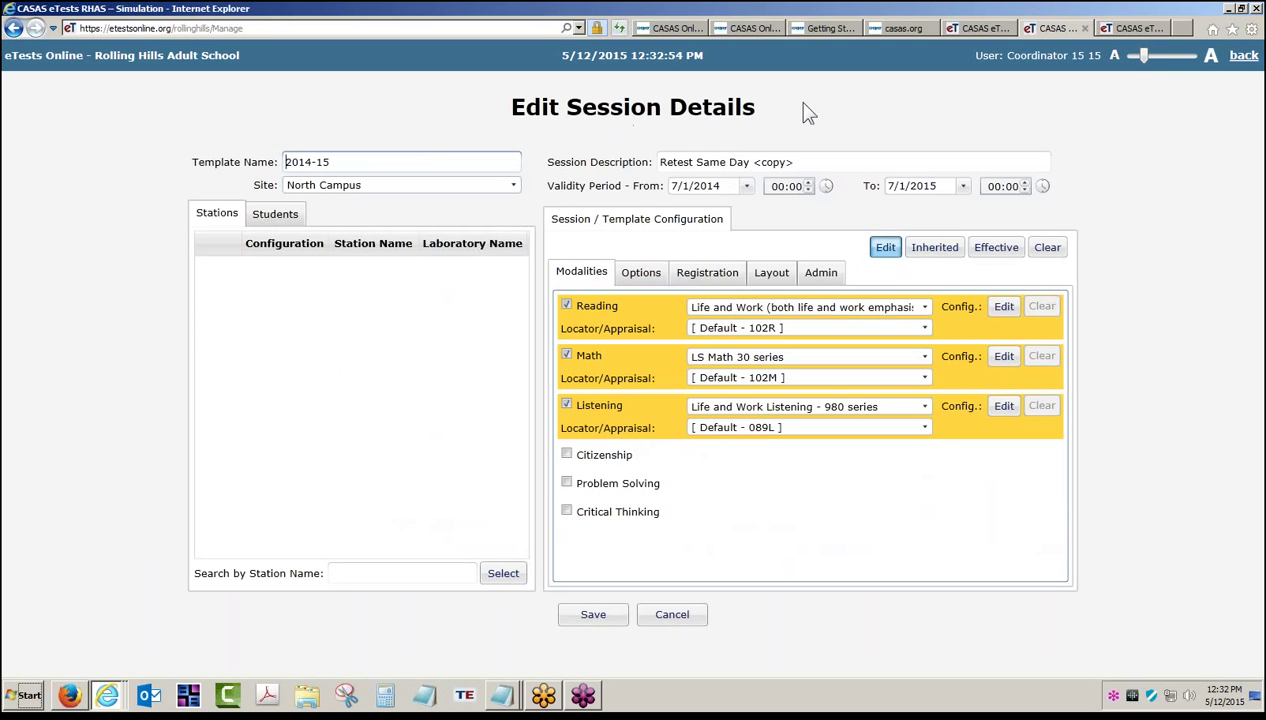
left_click_drag(800, 162, 628, 176)
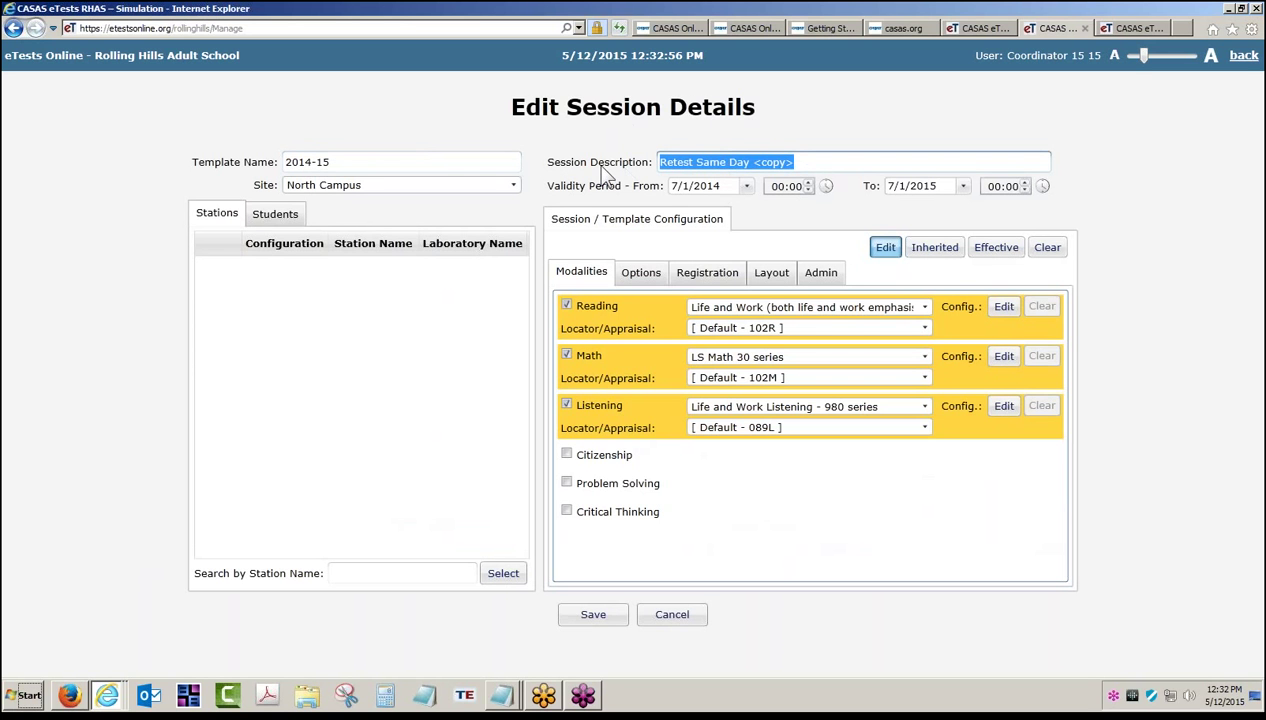
type("Re")
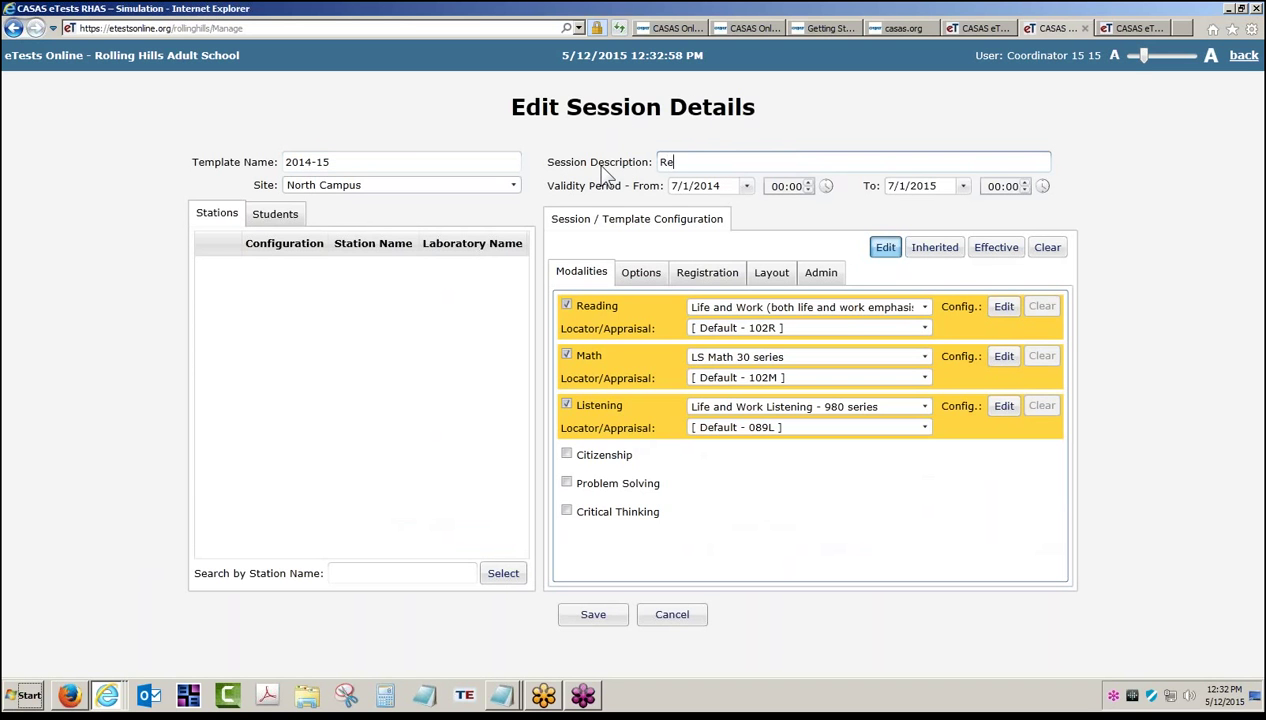
type("turning after 90+ days absence")
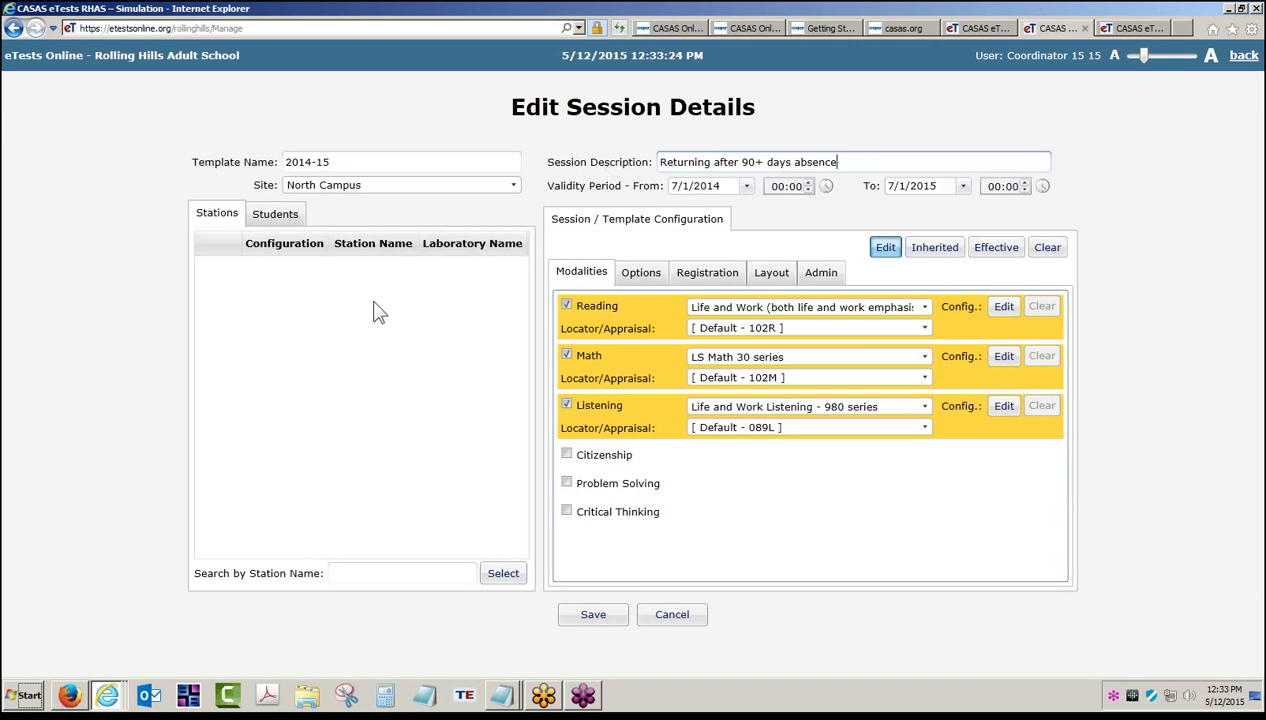
- Deselect the Reading, Math and Listening modalities in the Returning after 90+ days absence session
left_click(567, 306)
left_click(566, 333)
left_click(566, 362)
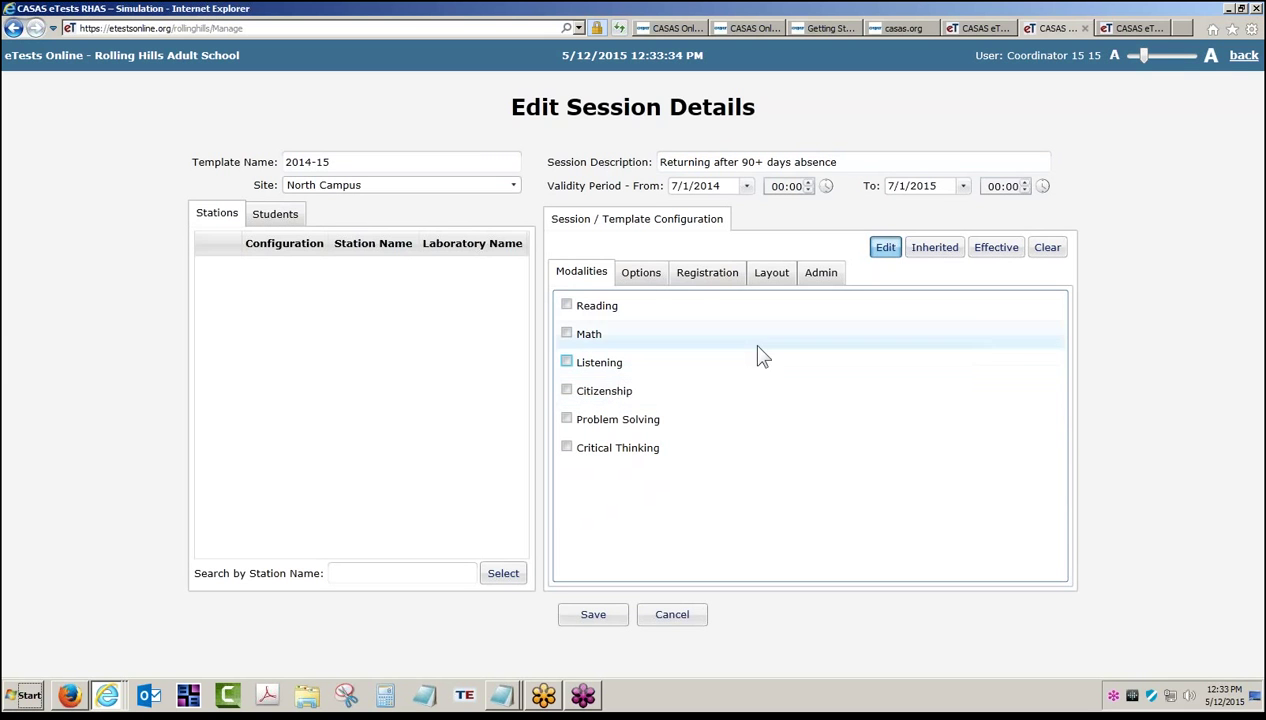
- Enable 'I don't know' on locator/appraisal and the use of locator/appraisal for the next test, and reset Hide practice tests to unspecified
left_click(642, 280)
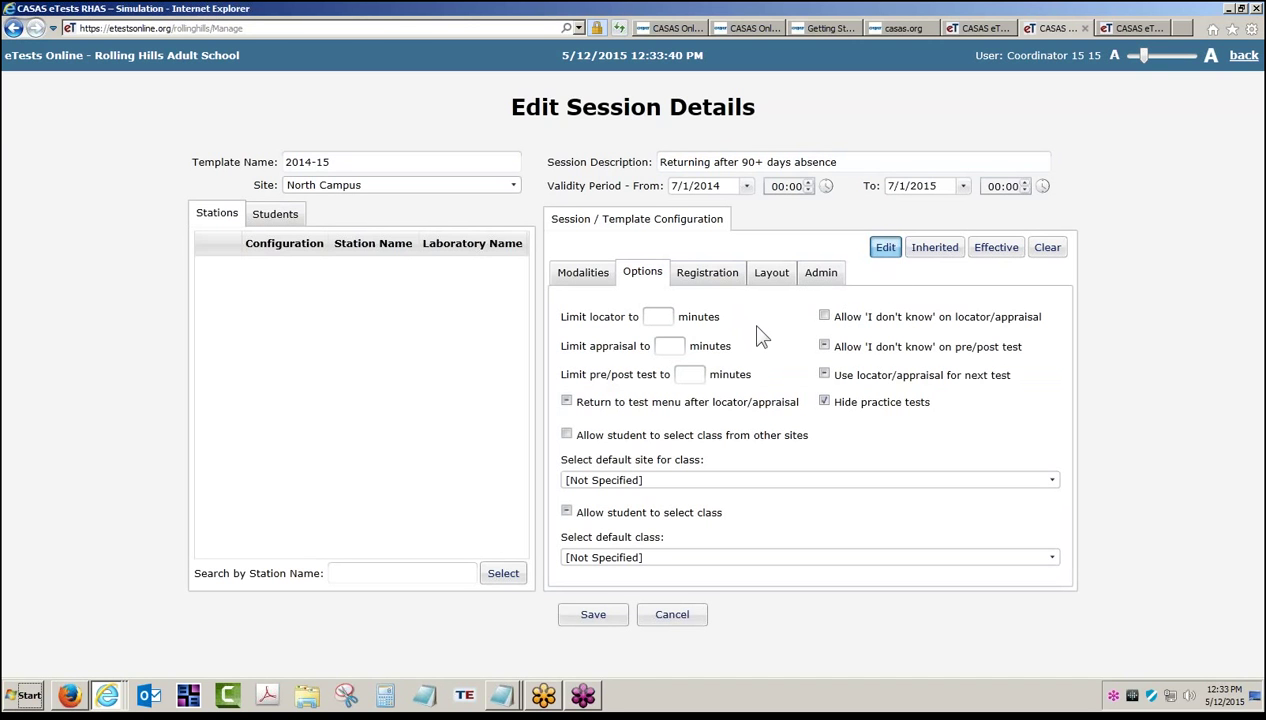
left_click(824, 317)
left_click(824, 377)
left_click(824, 403)
- Clear the days between tests of the same modality and save the Returning after 90+ days absence session
left_click(821, 273)
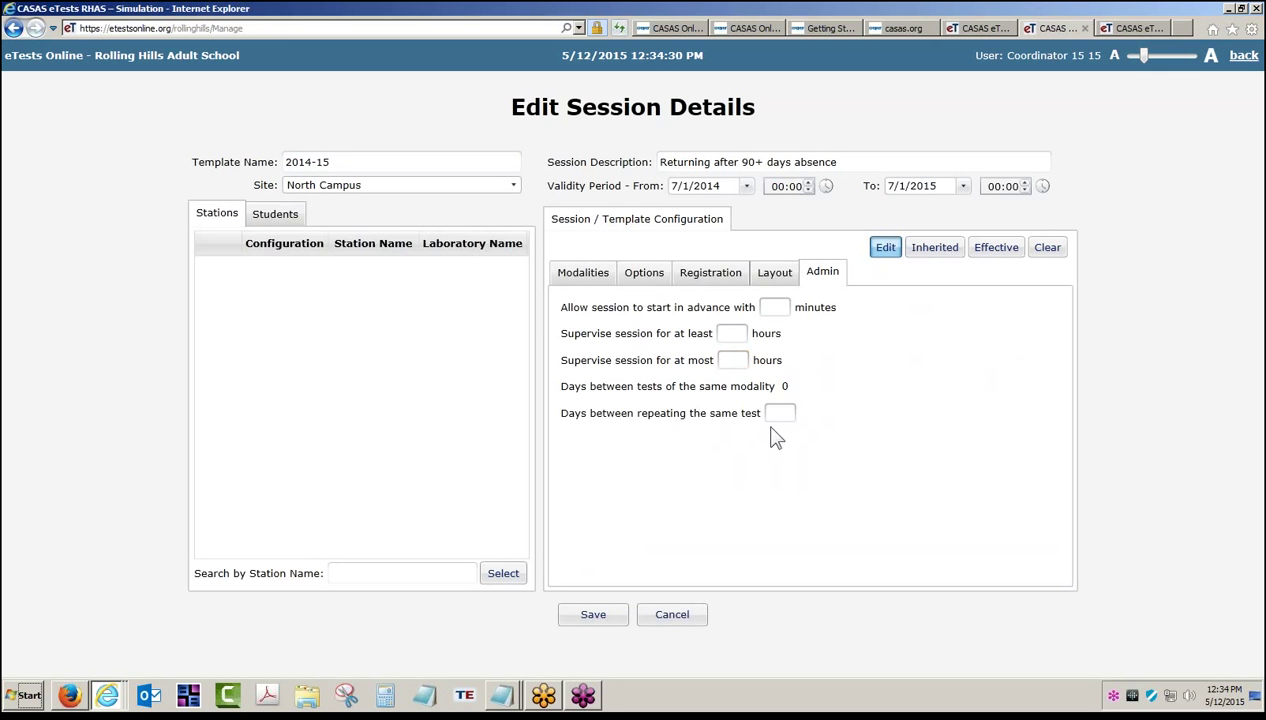
left_click(801, 387)
key("BackSpace")
left_click(597, 610)
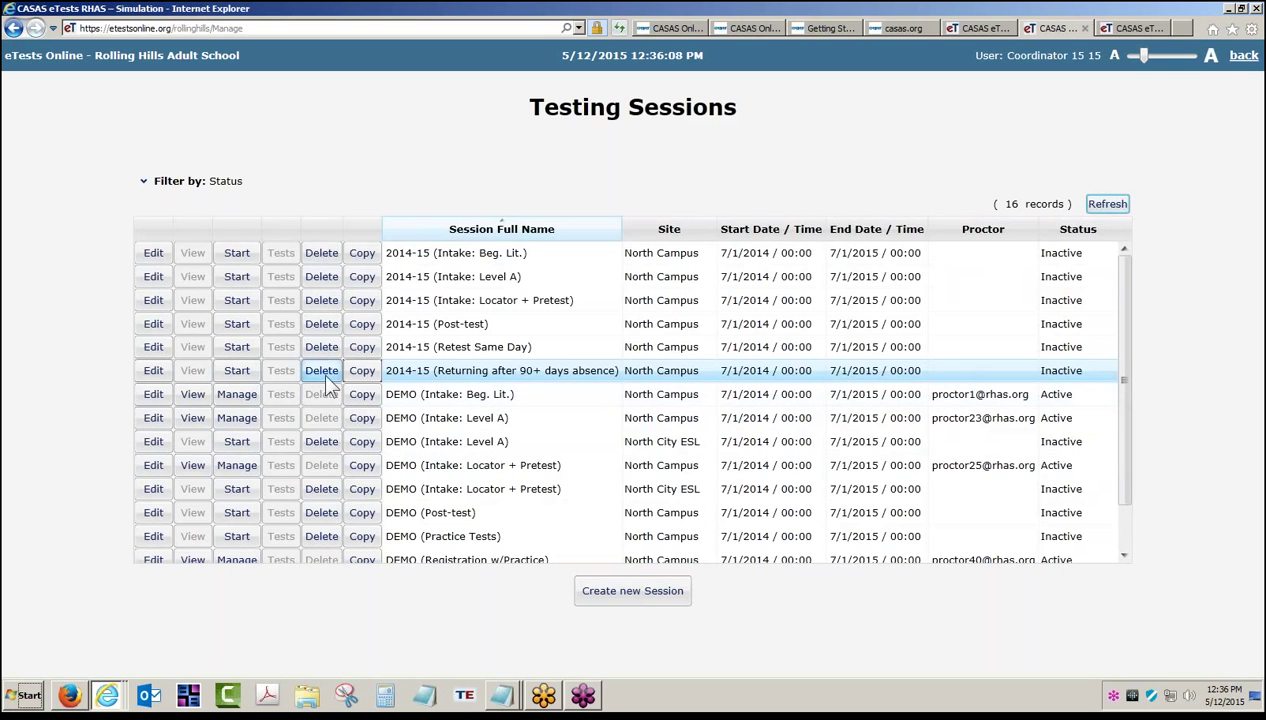
- Create a copy of the 2014-15 Returning after 90+ days absence session
left_click(362, 370)
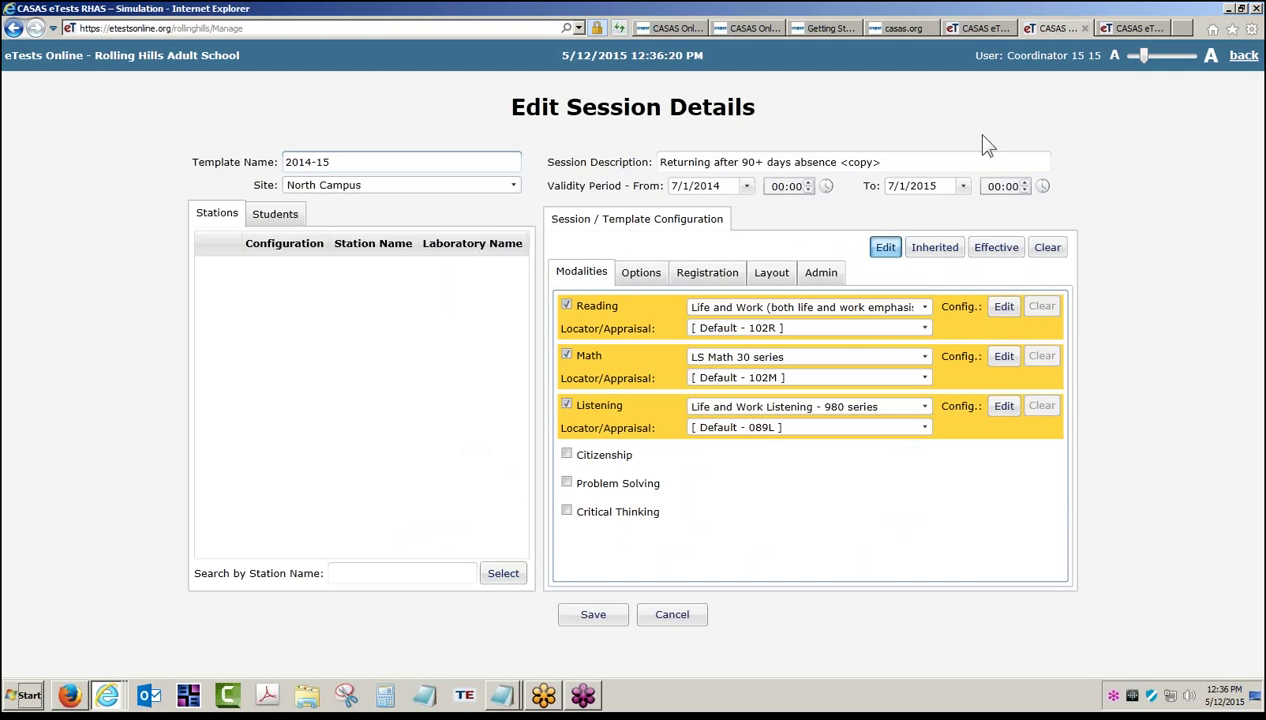
left_click(1240, 56)
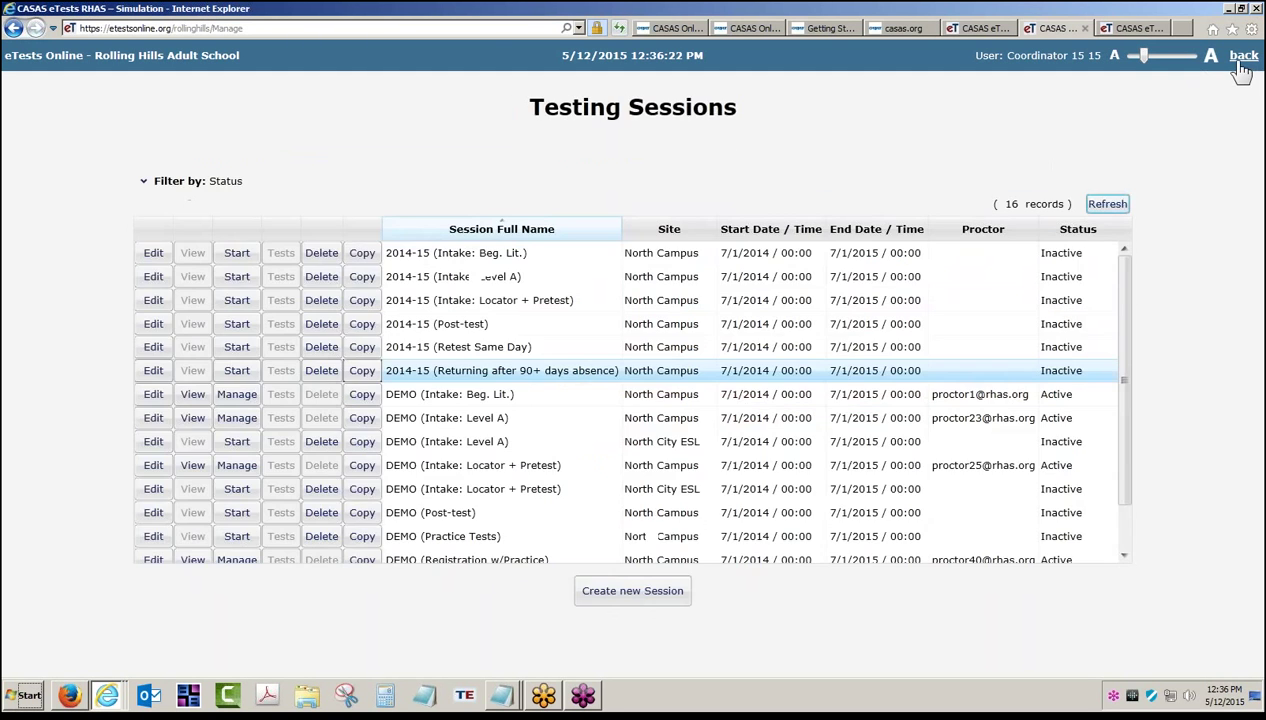
left_click(362, 370)
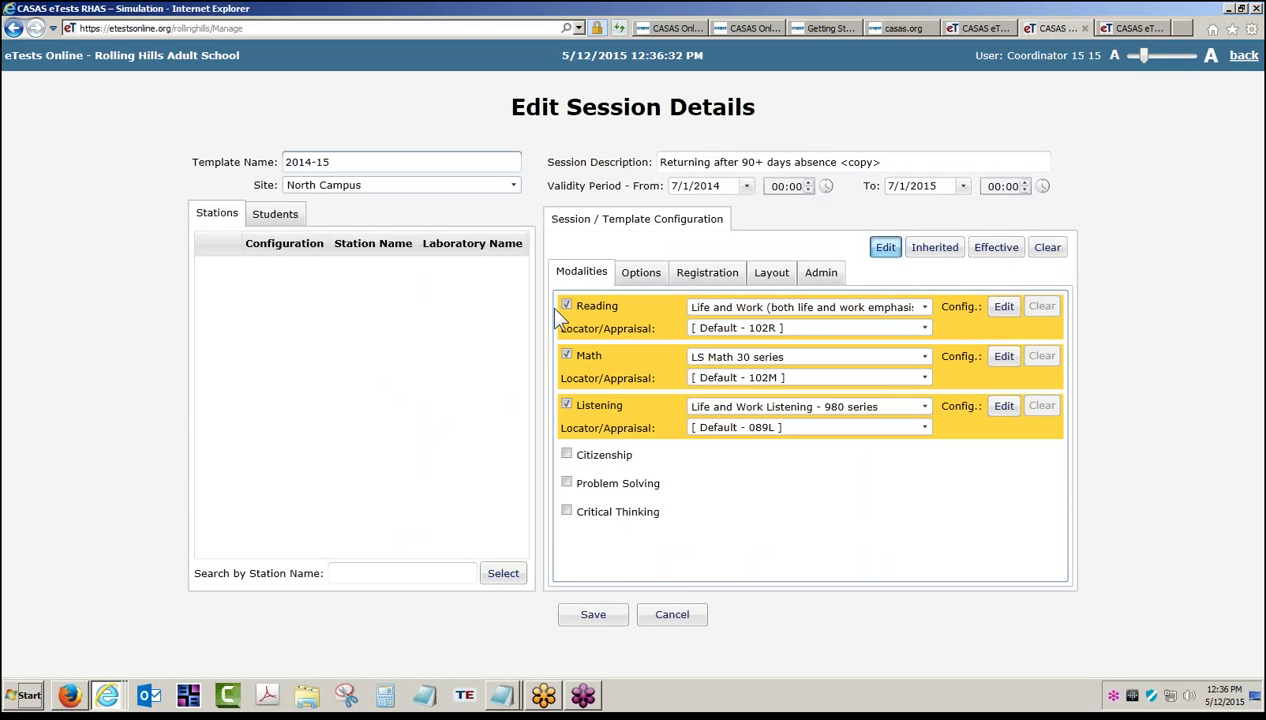
left_click(925, 308)
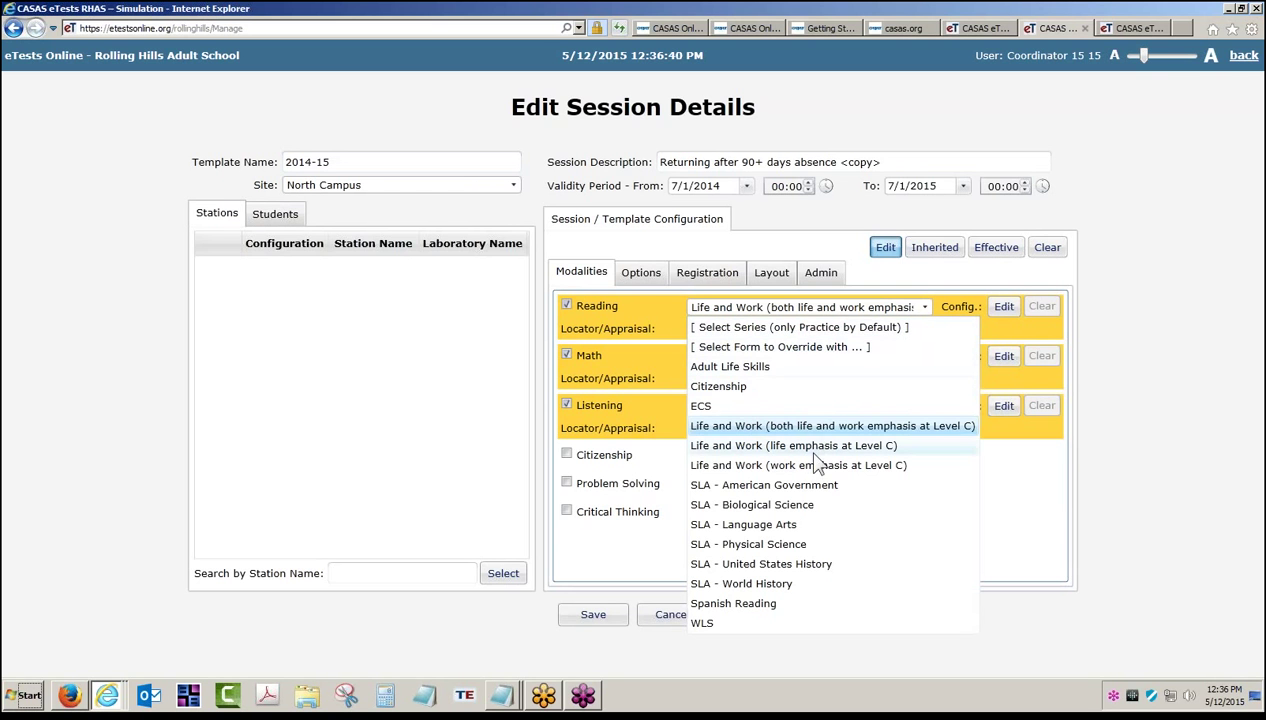
left_click(816, 346)
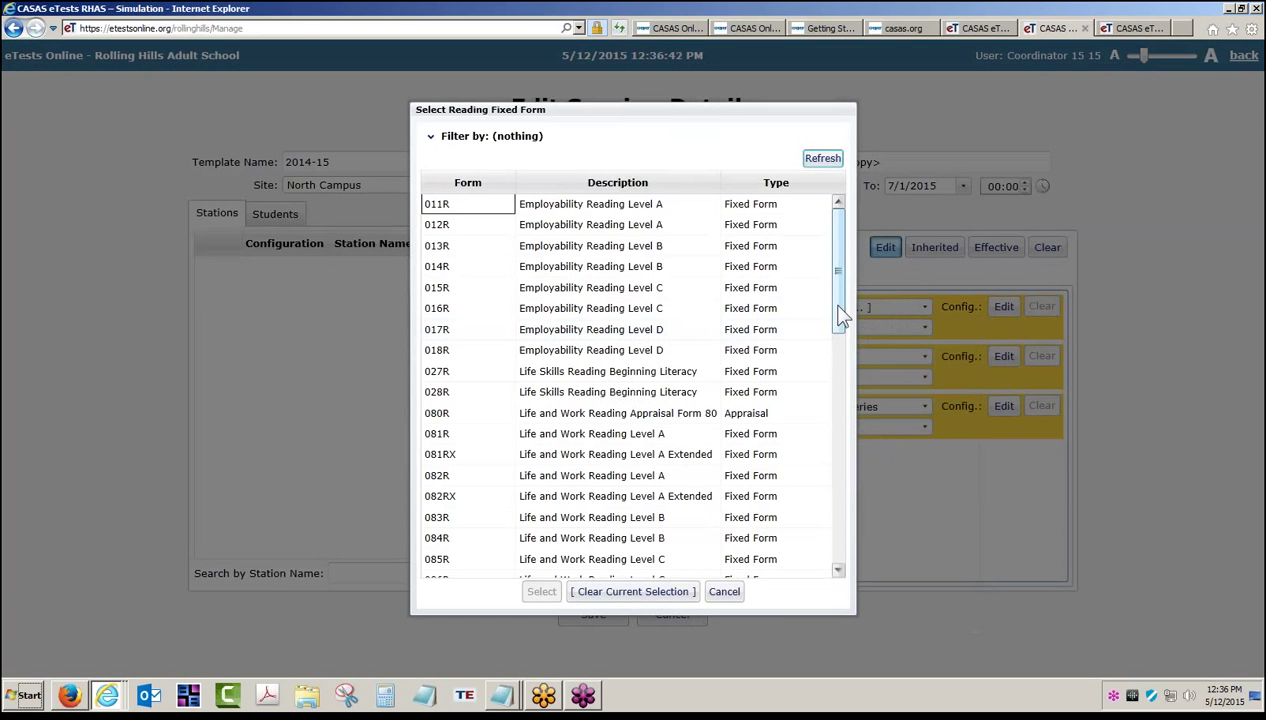
left_click(724, 591)
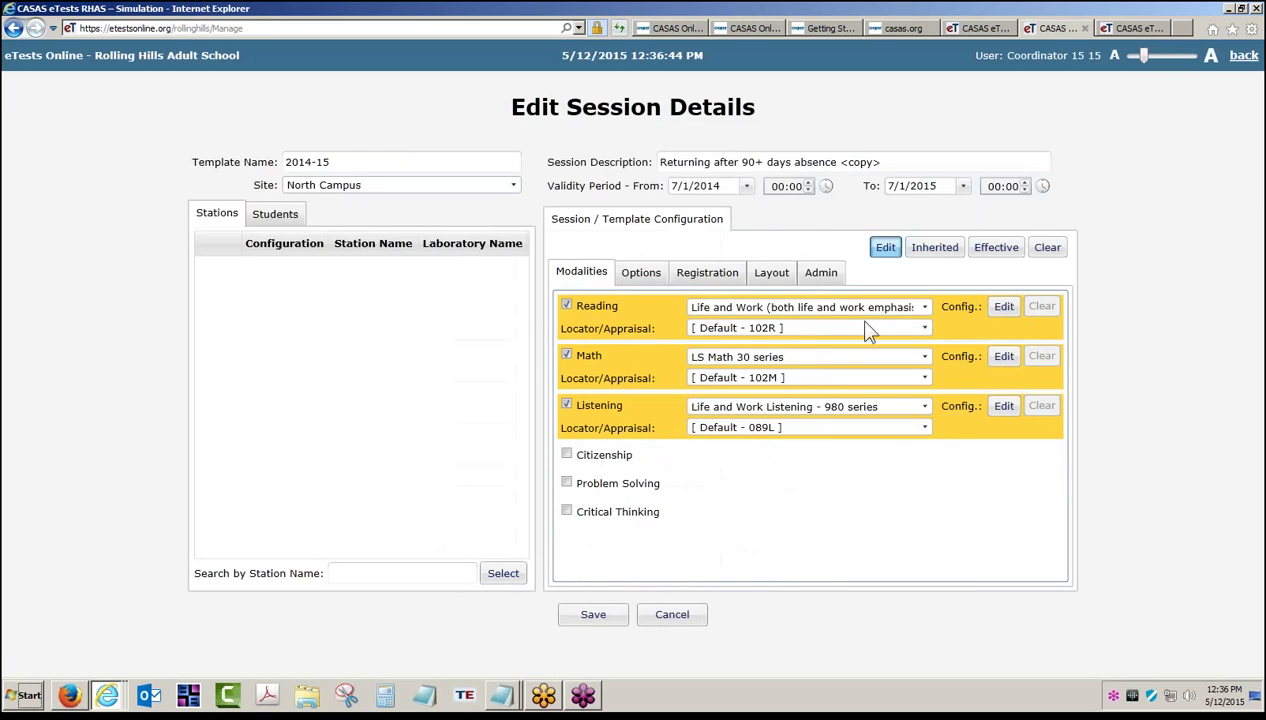
- Set Reading, Math and Listening to "Select Series (only Practice by Default)" in the copied Returning after 90+ days absence session
left_click(920, 312)
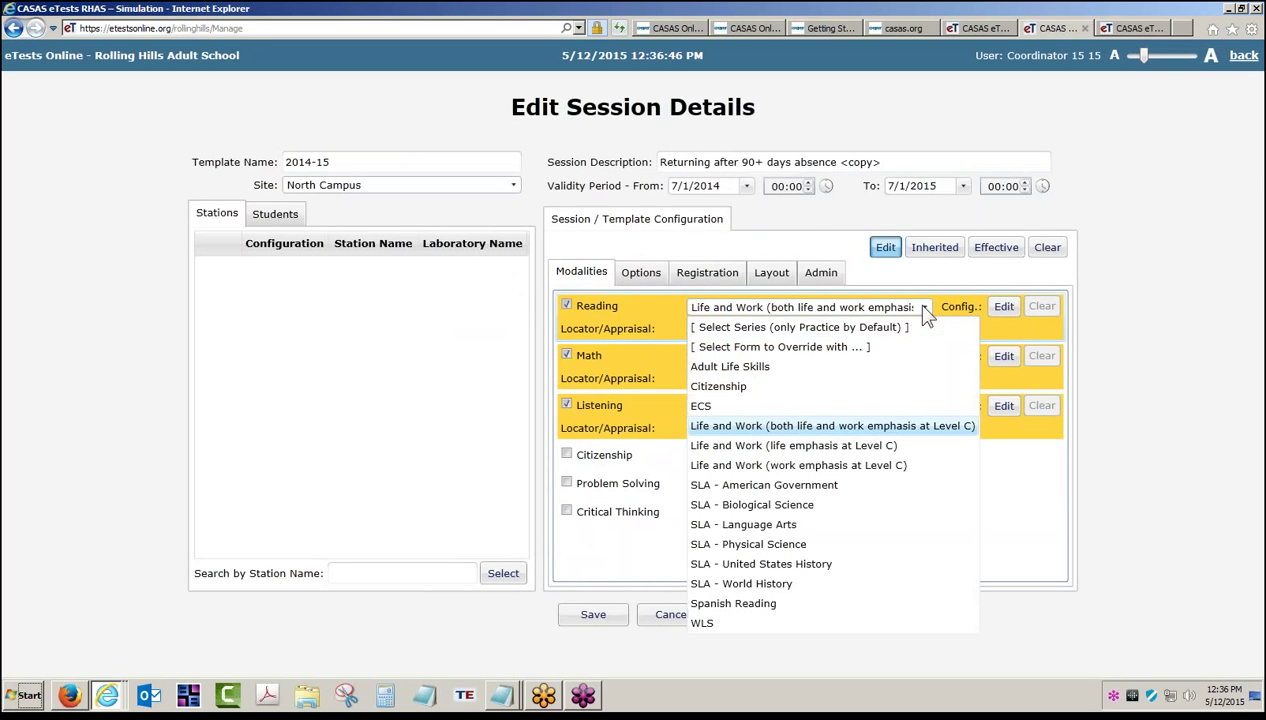
left_click(814, 327)
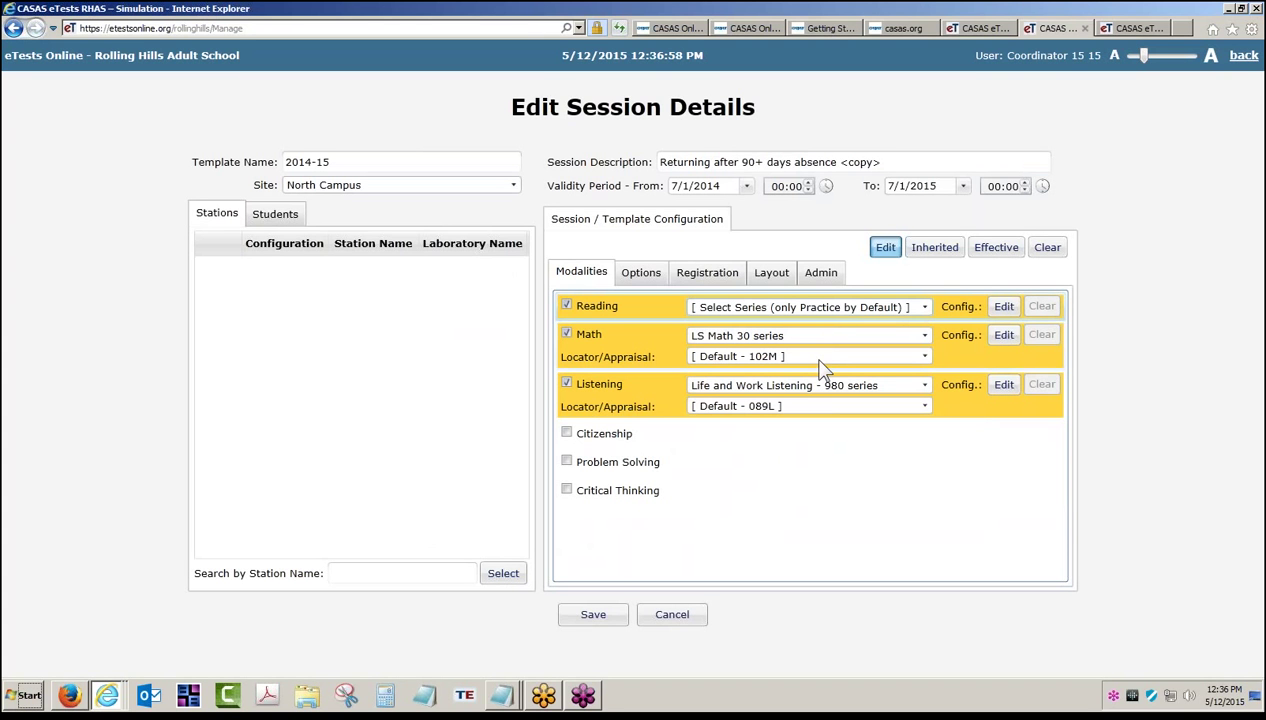
left_click(915, 333)
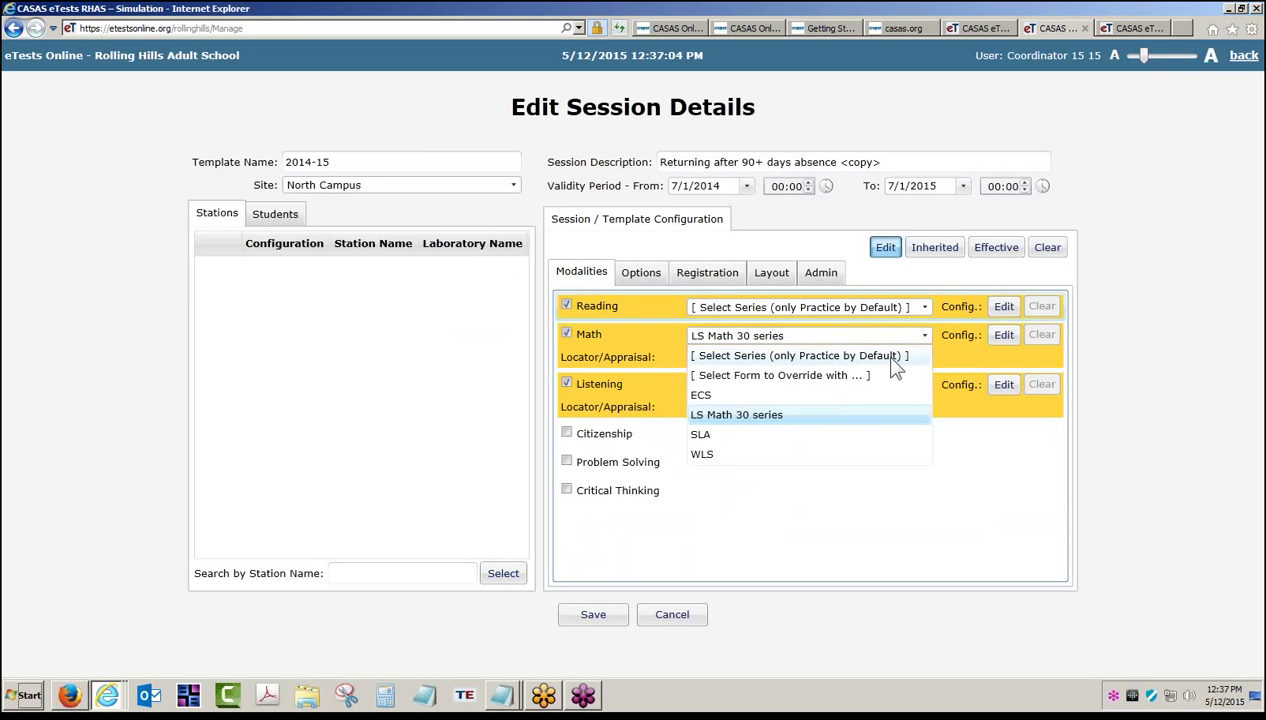
left_click(892, 359)
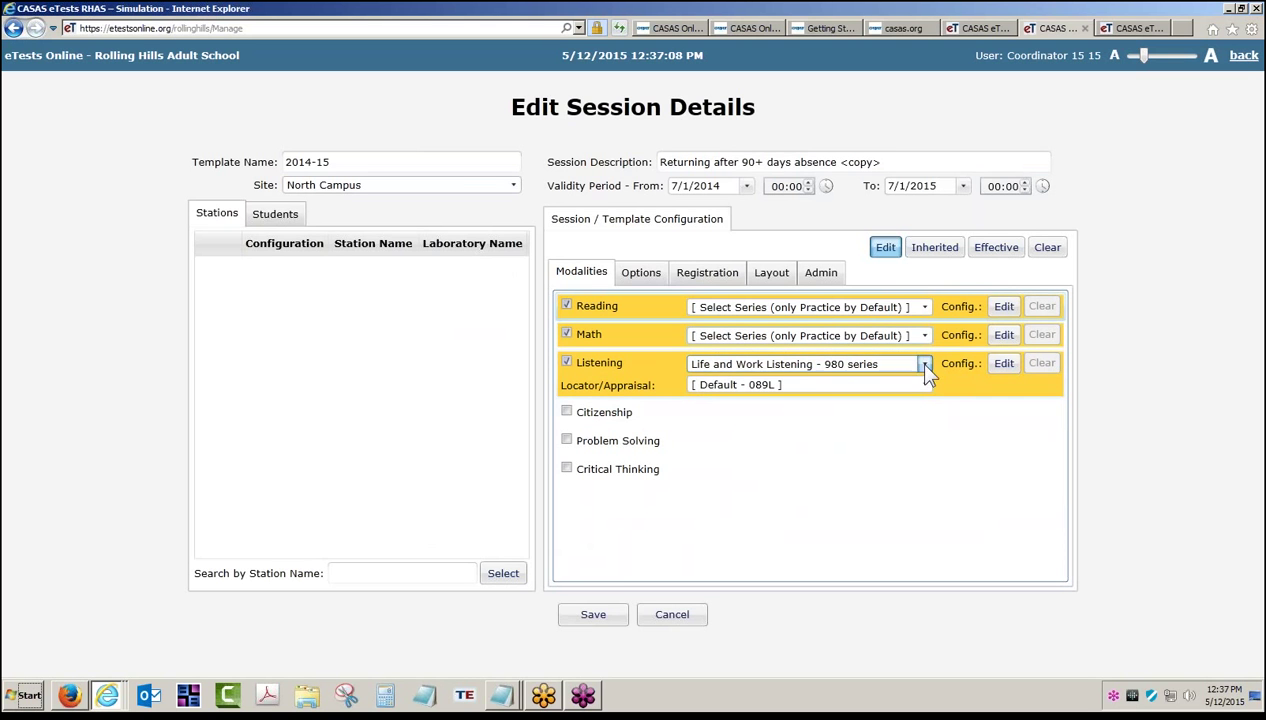
left_click(912, 362)
left_click(884, 386)
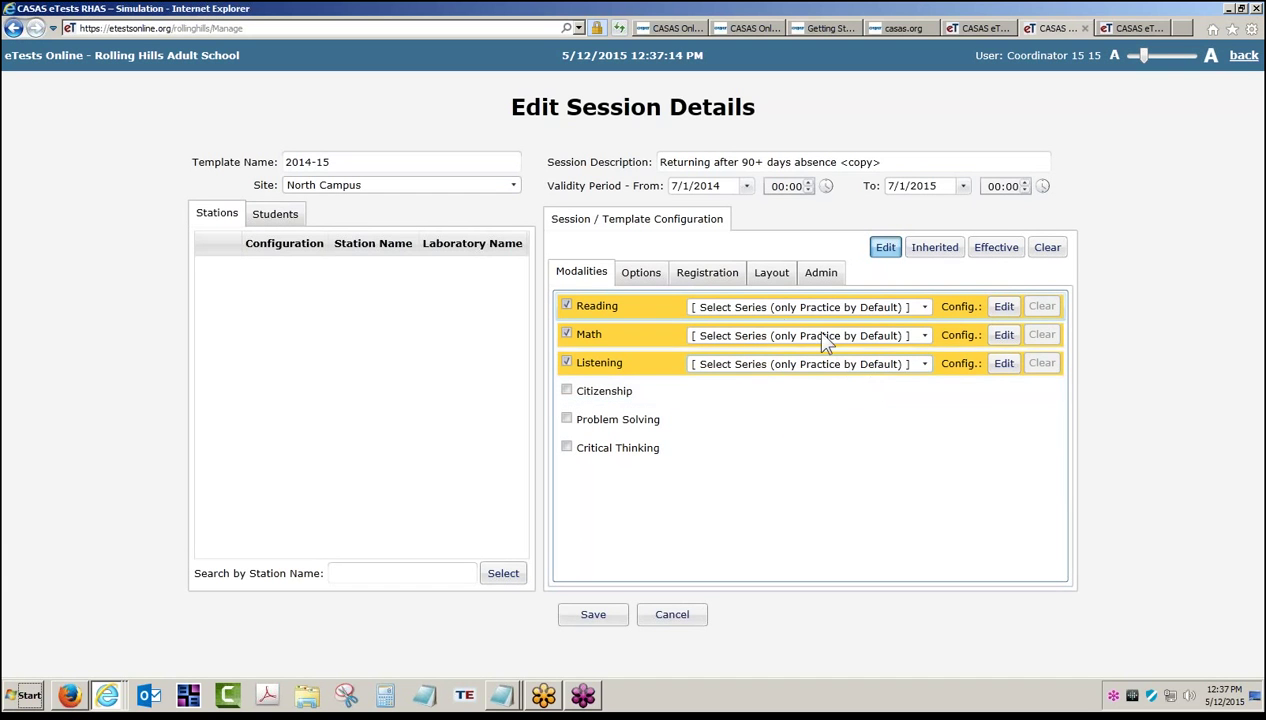
- Adjust the copy's 'I don't know' options for locator/appraisal and pre/post test and its use of locator/appraisal for the next test
left_click(652, 277)
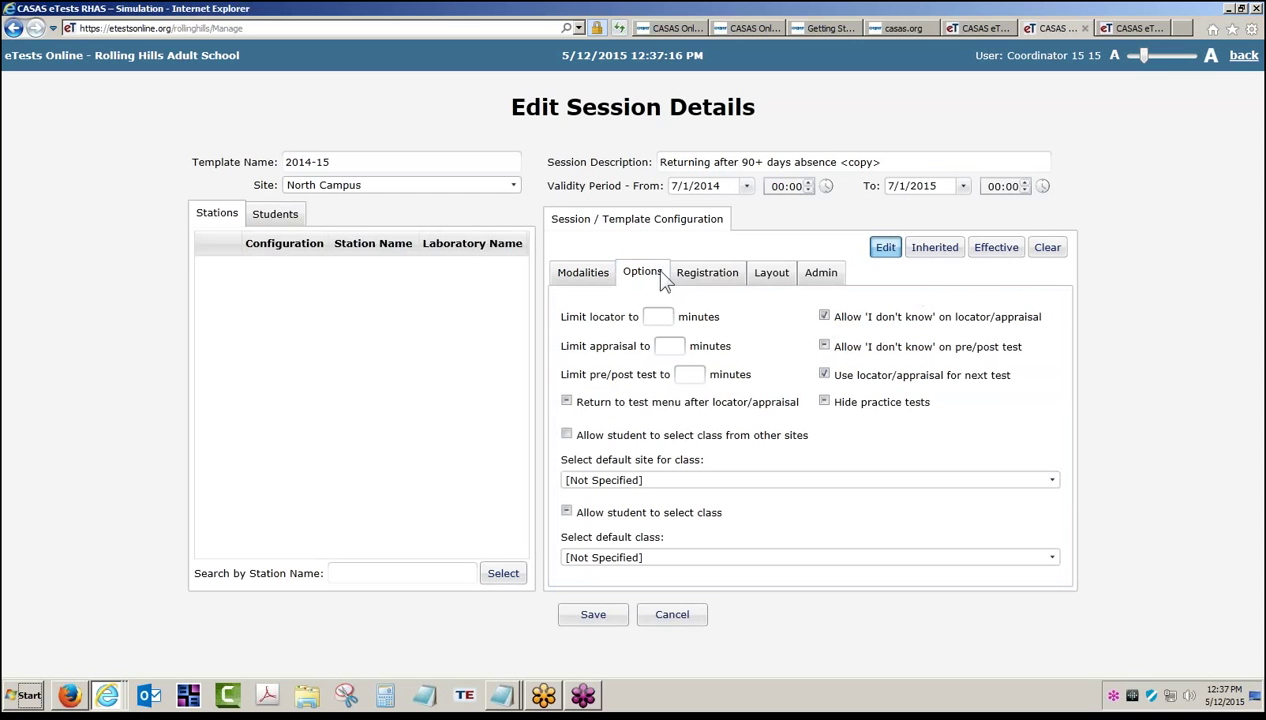
left_click(825, 318)
left_click(824, 317)
left_click(824, 316)
left_click(824, 346)
left_click(824, 346)
left_click(825, 376)
- Change the copied session's registration settings for locking creation of new students and collecting program information
left_click(712, 282)
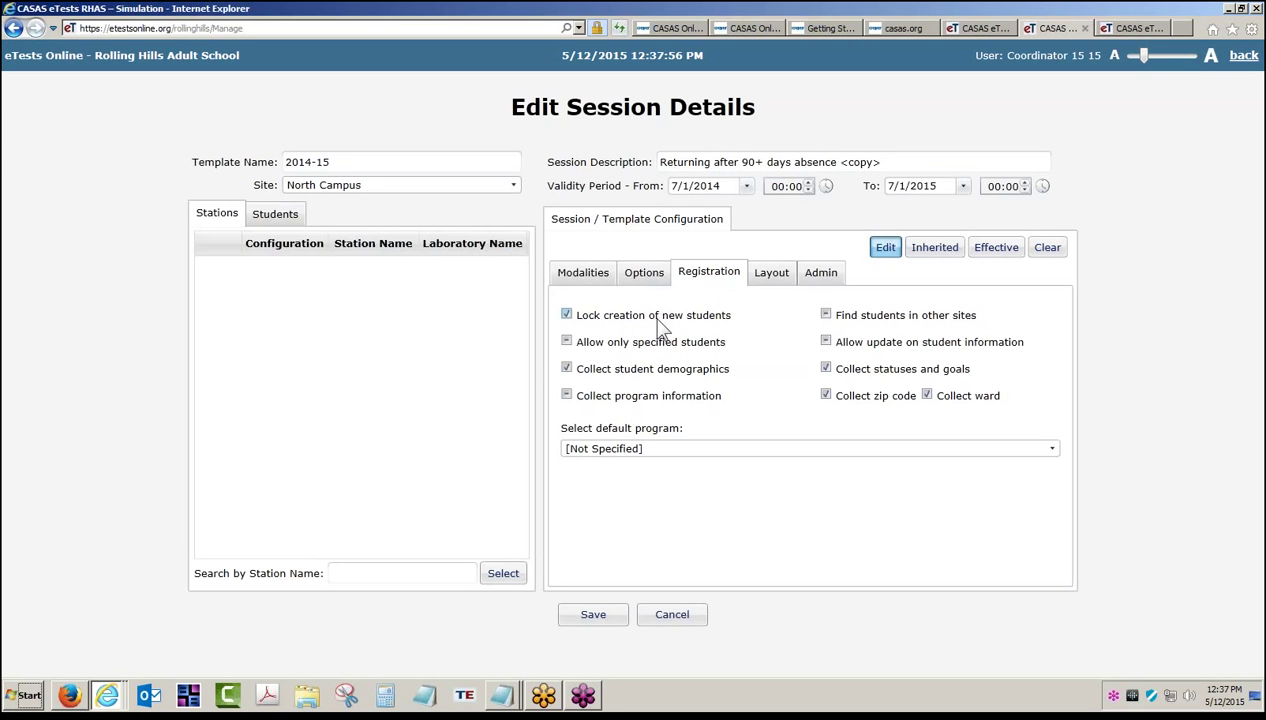
left_click(565, 314)
left_click(568, 396)
- Change the Show remaining time display option and save the copied Returning after 90+ days absence session
left_click(770, 279)
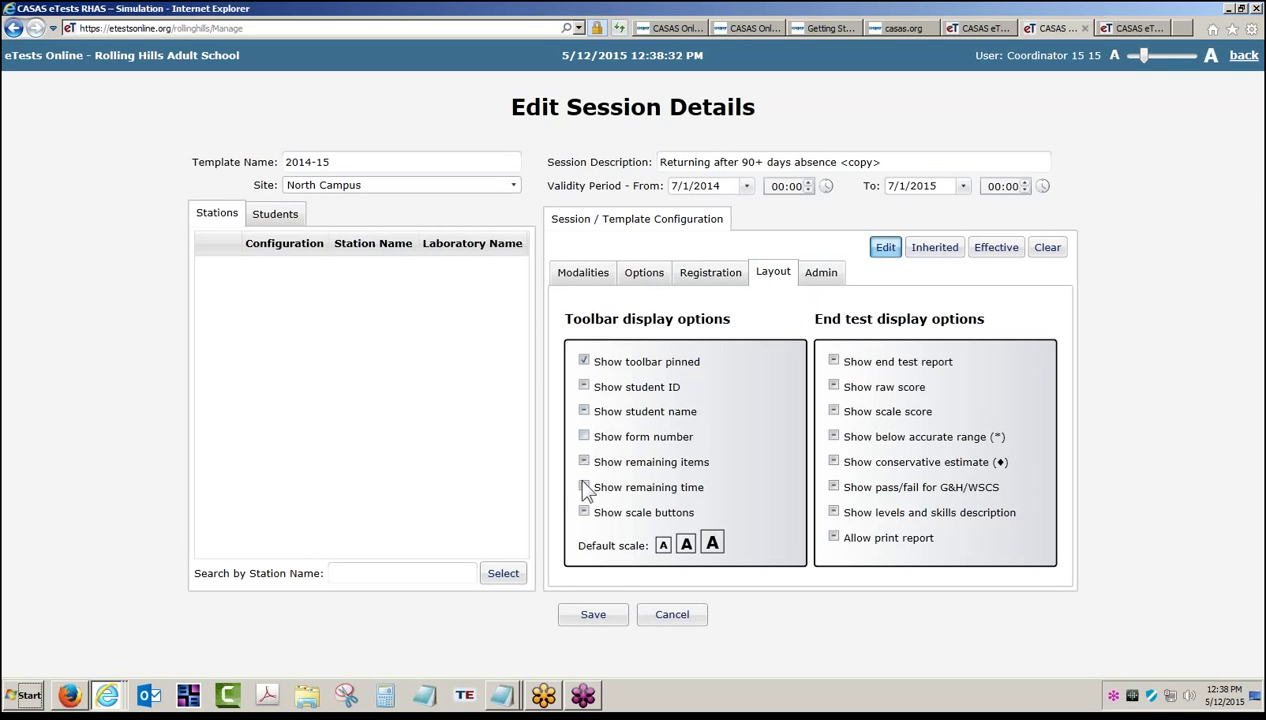
left_click(583, 487)
left_click(605, 628)
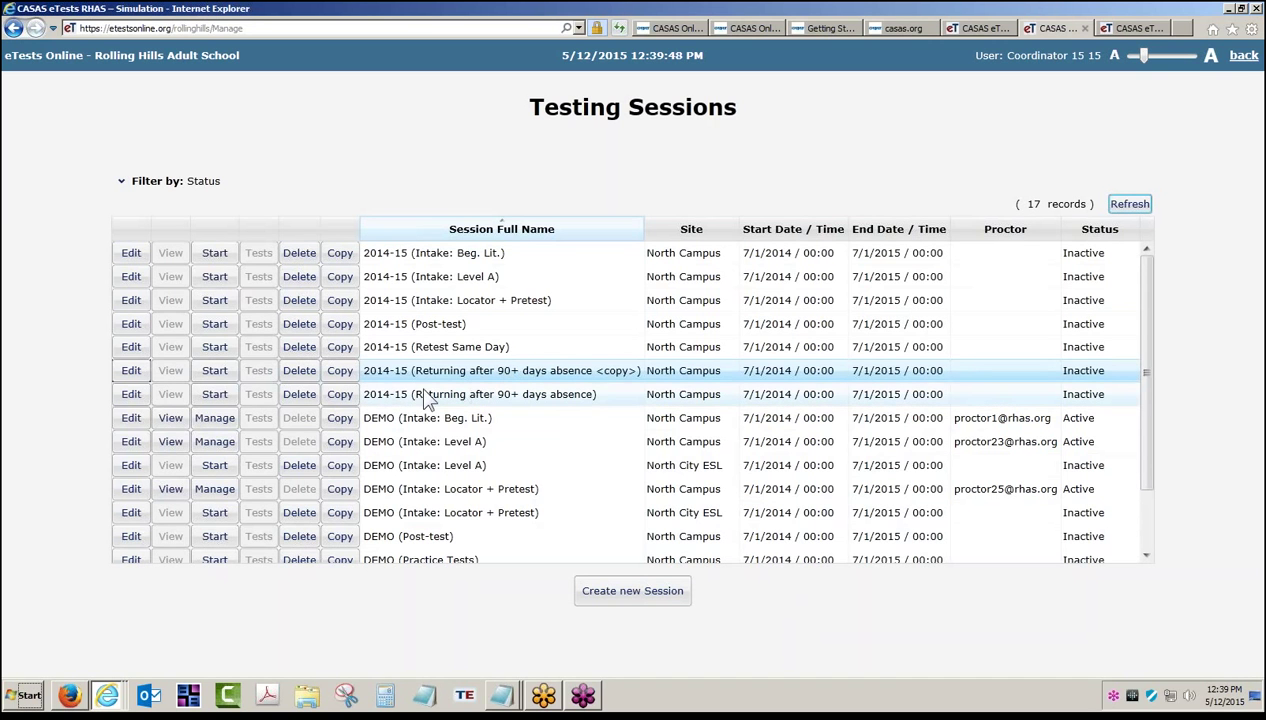
- Copy the original 2014-15 Returning after 90+ days absence session and set the copy's description to "Practice Tests"
left_click(339, 396)
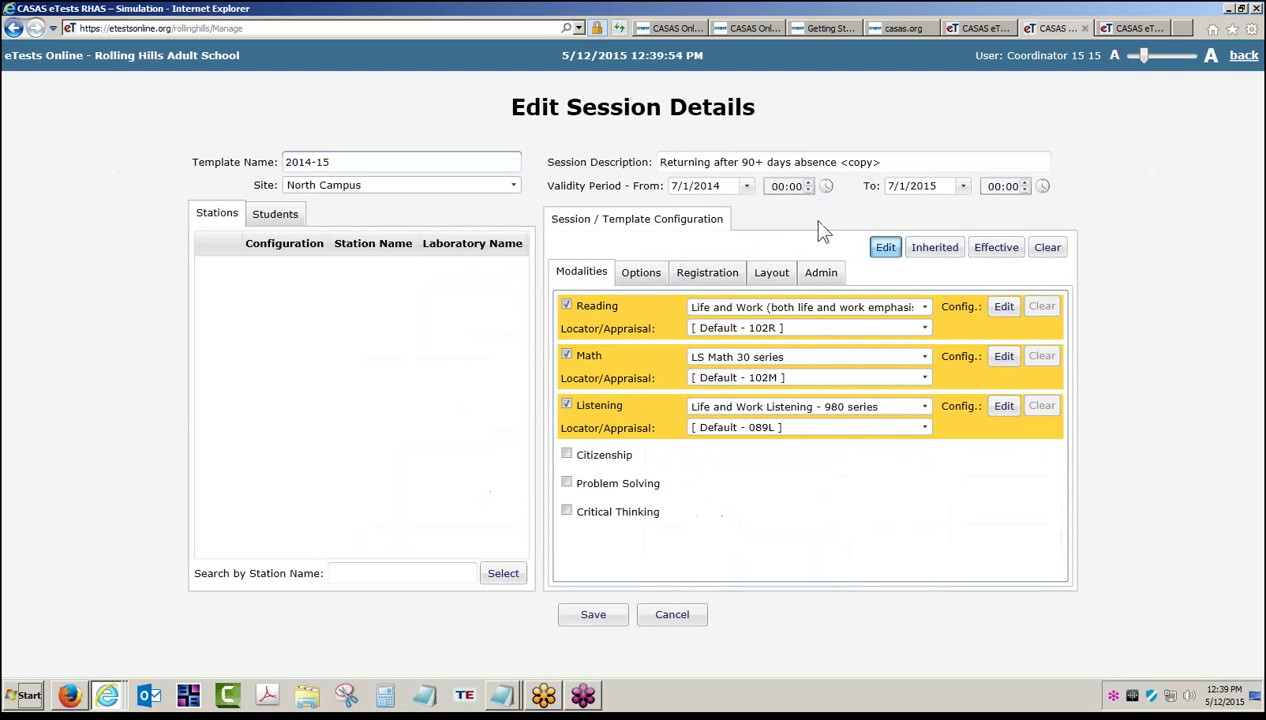
left_click_drag(880, 163, 672, 180)
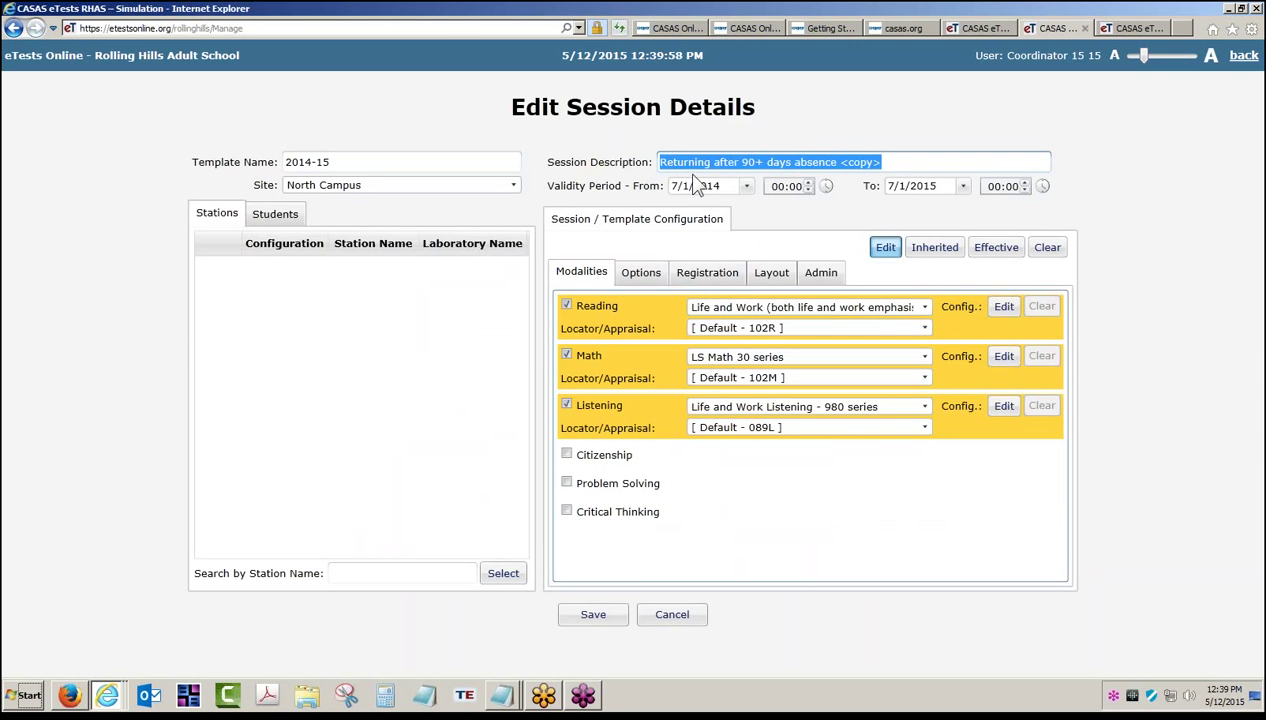
key("BackSpace")
type("Prac")
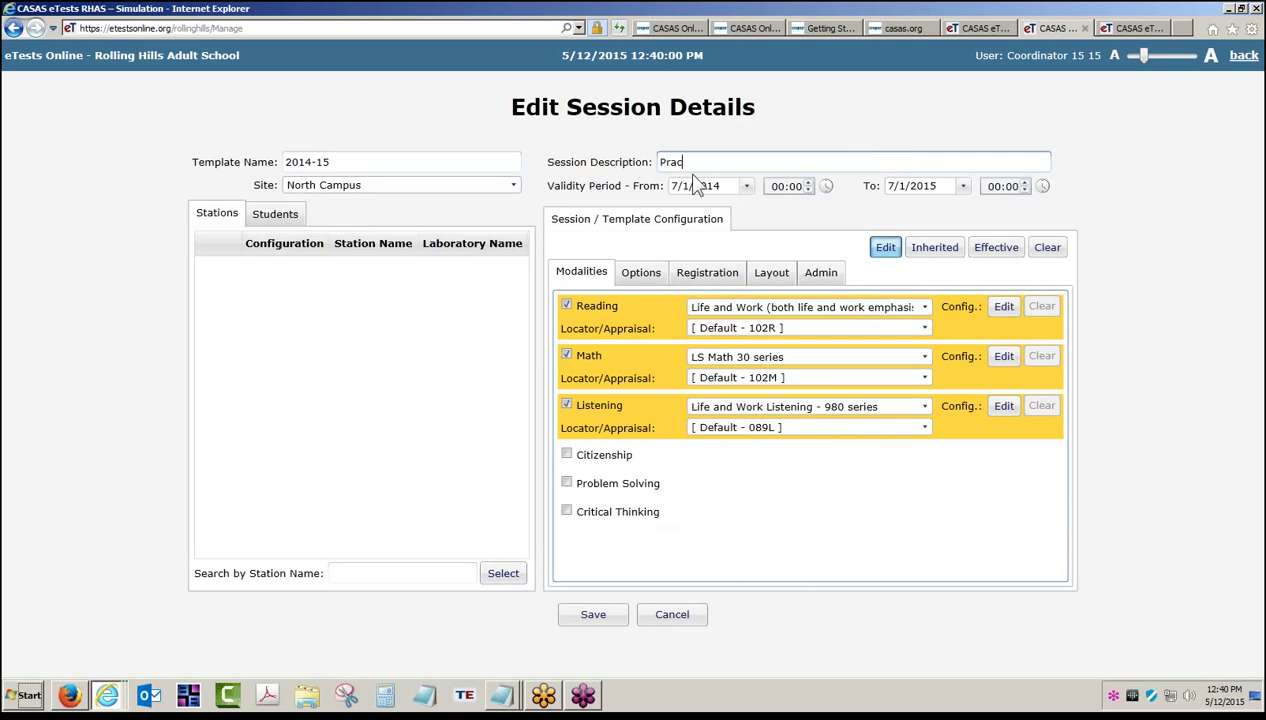
type("tice Tests")
- Turn off collection of statuses and goals, zip code, ward and student demographics in the Practice Tests session
left_click(685, 273)
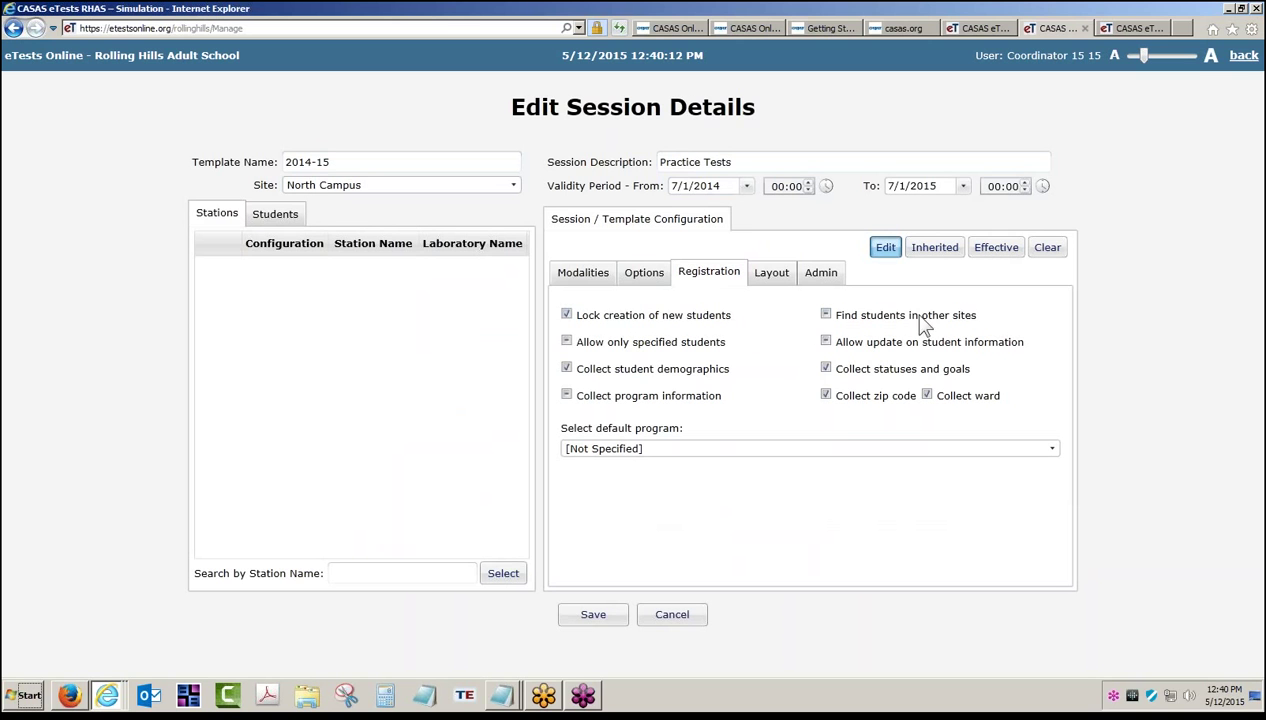
left_click(826, 370)
left_click(926, 395)
left_click(927, 396)
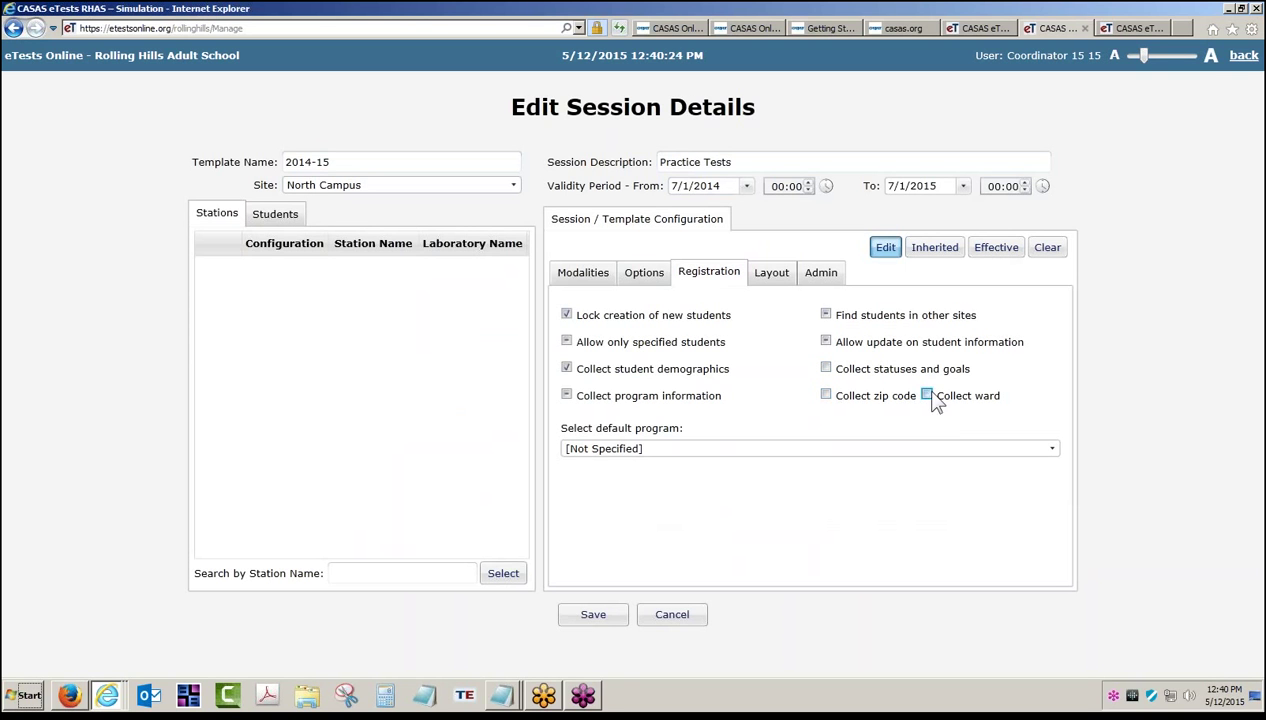
left_click(566, 369)
- Set the Practice Tests session's Reading, Math and Listening modalities to "Select Series (only Practice by Default)"
left_click(590, 285)
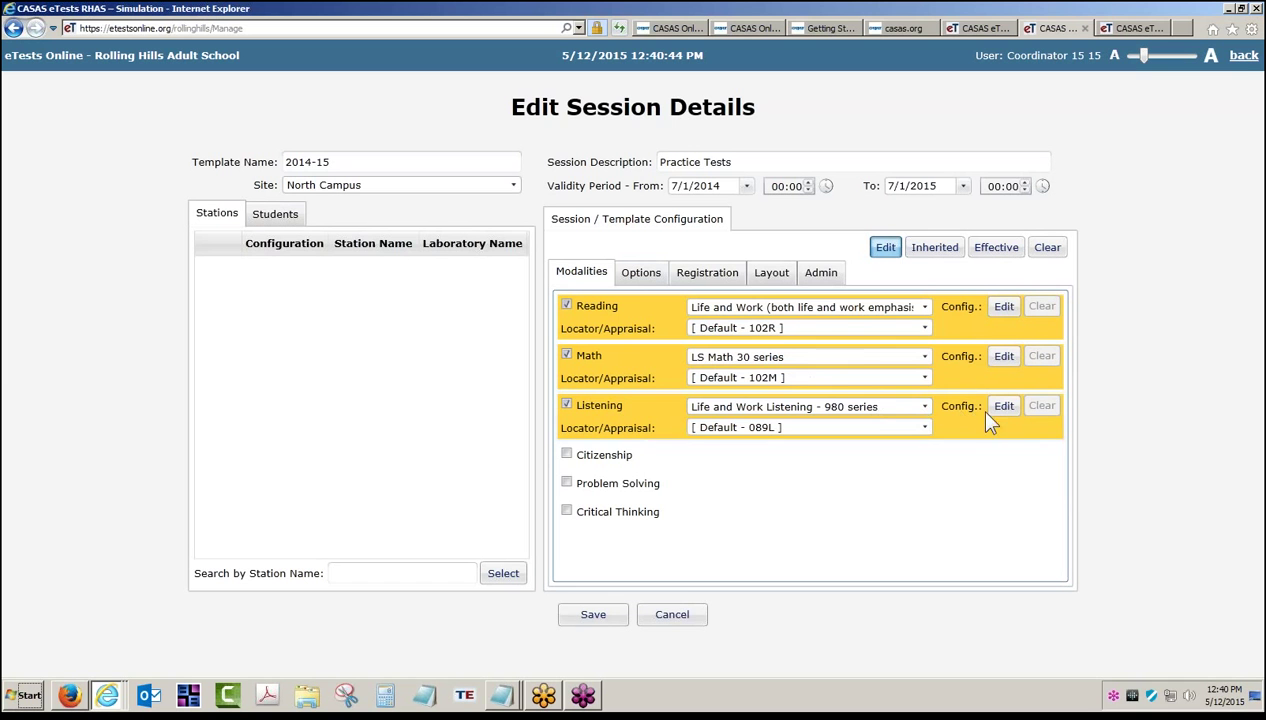
left_click(922, 305)
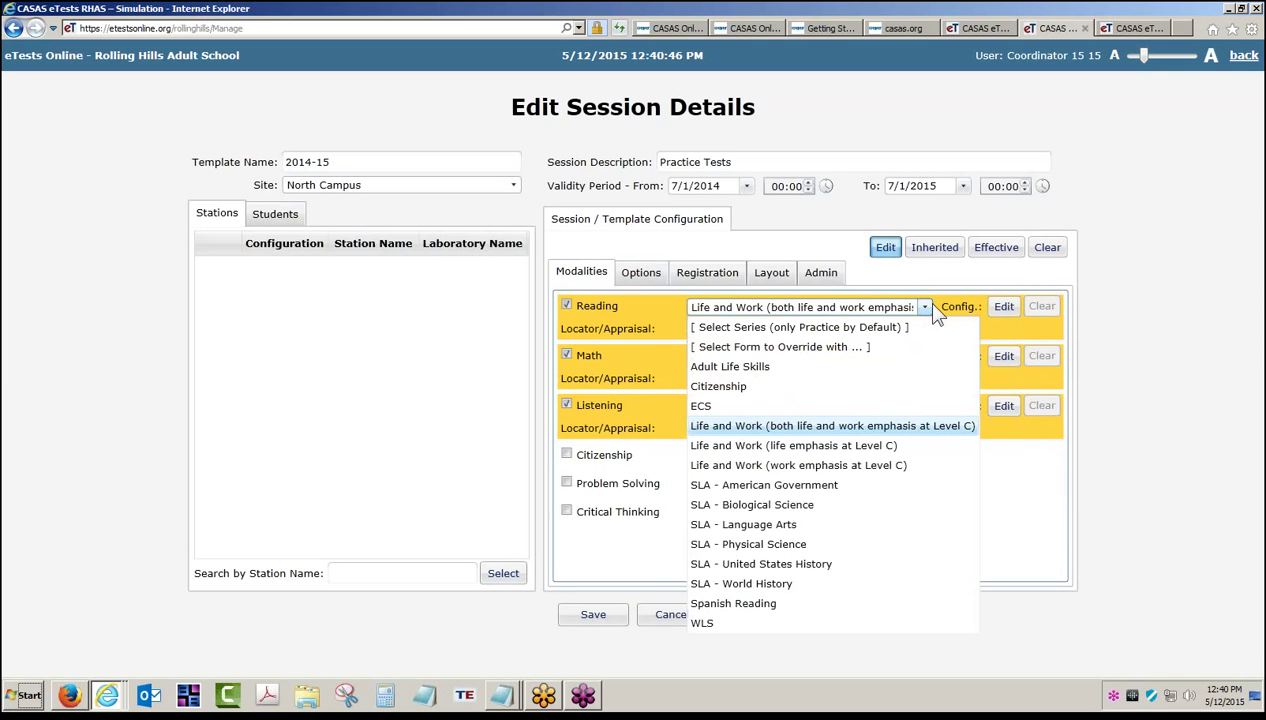
left_click(871, 329)
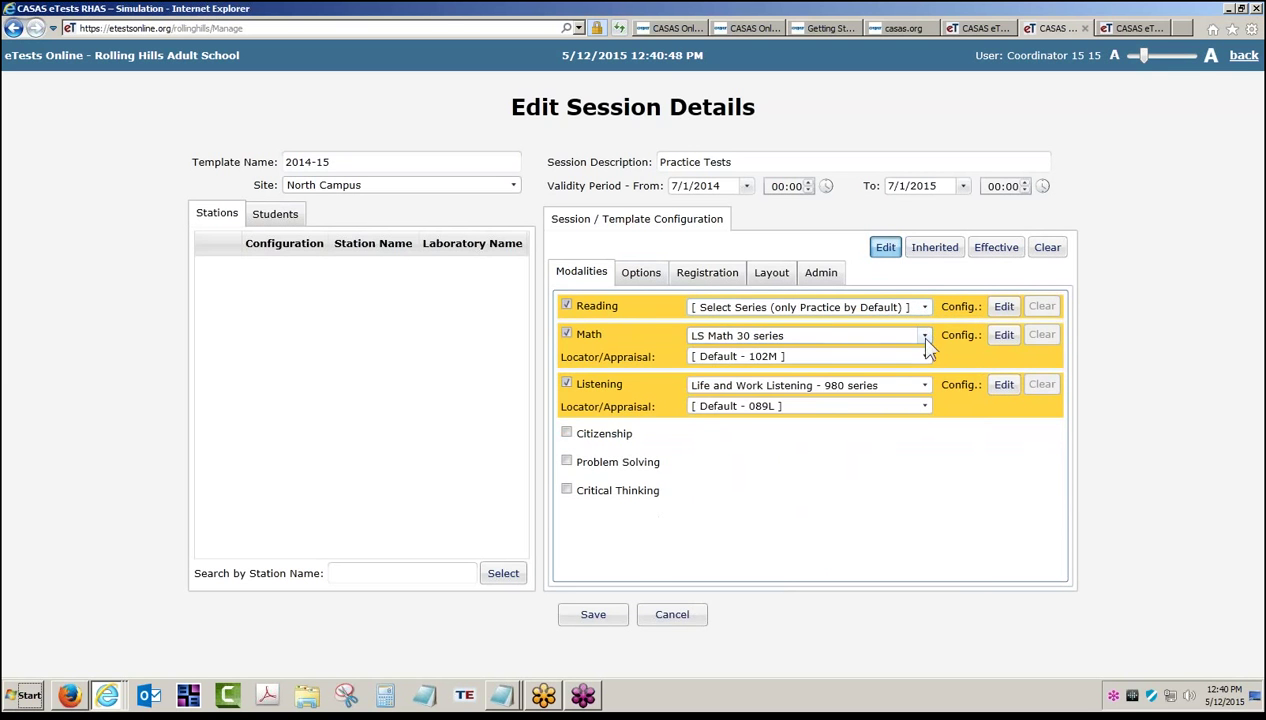
left_click(924, 333)
left_click(898, 352)
left_click(916, 363)
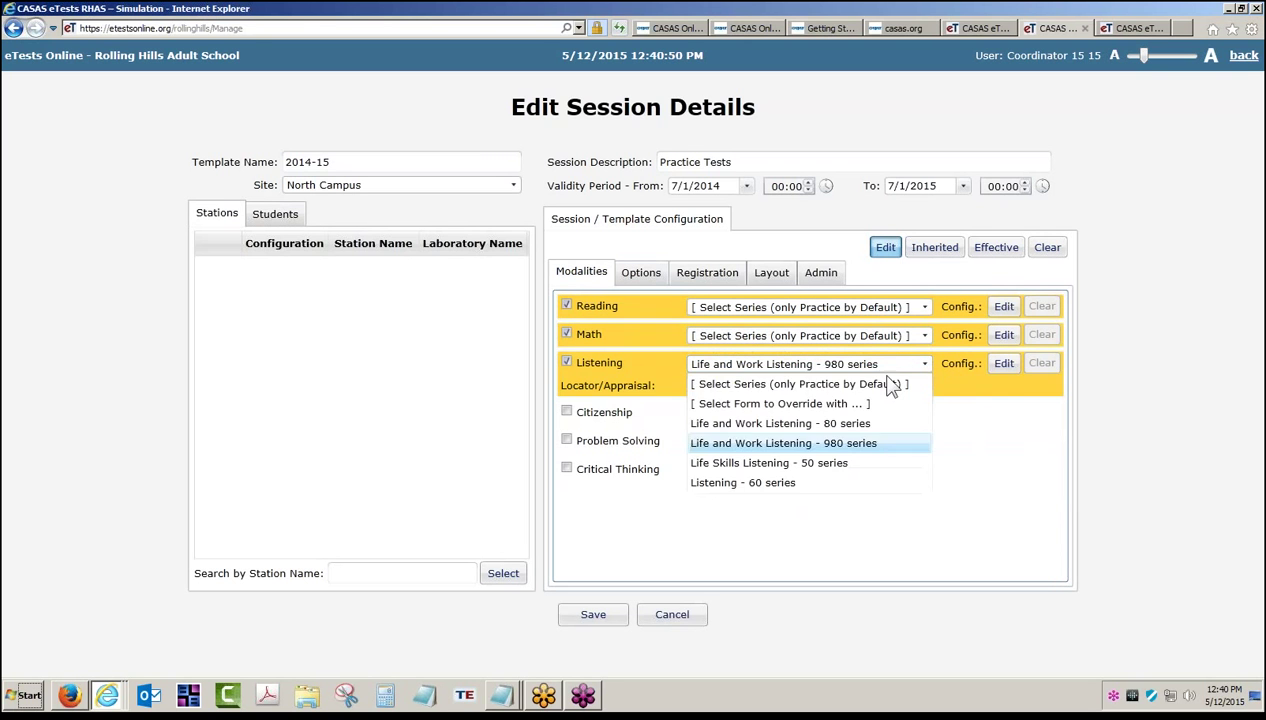
left_click(887, 384)
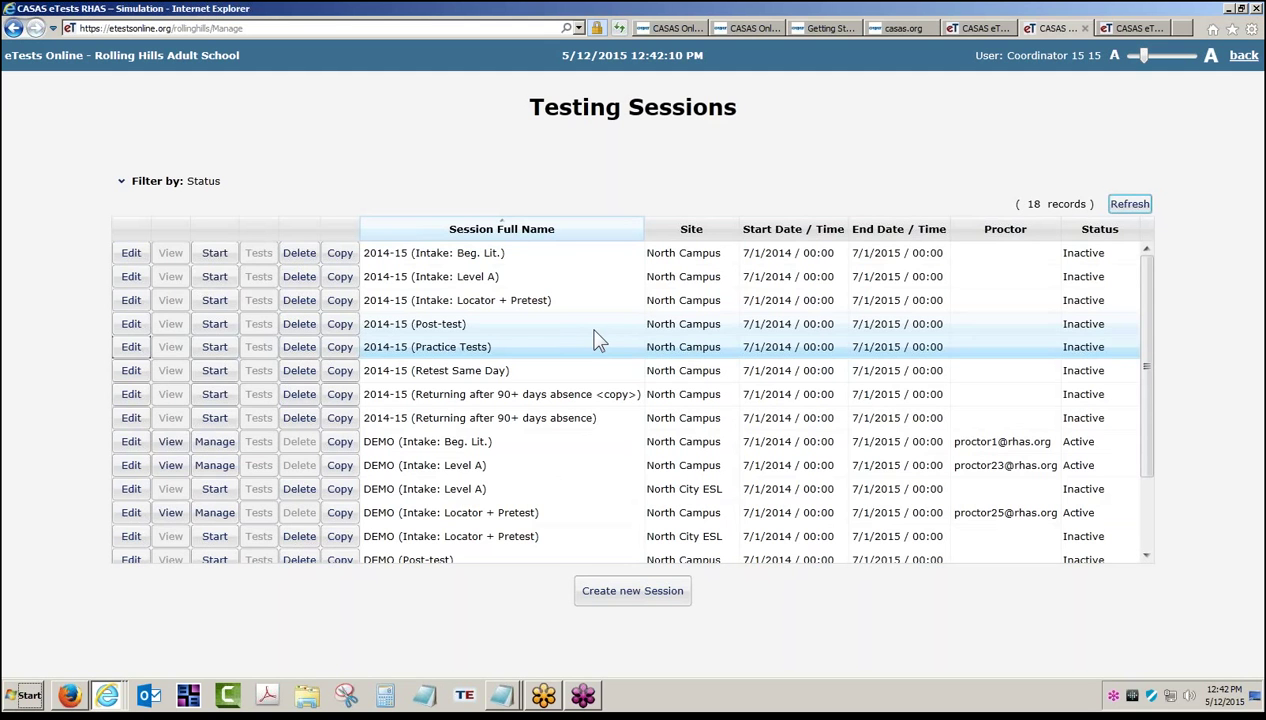
- Filter the testing sessions to those whose description contains "intake", and collapse the filter options
left_click(121, 183)
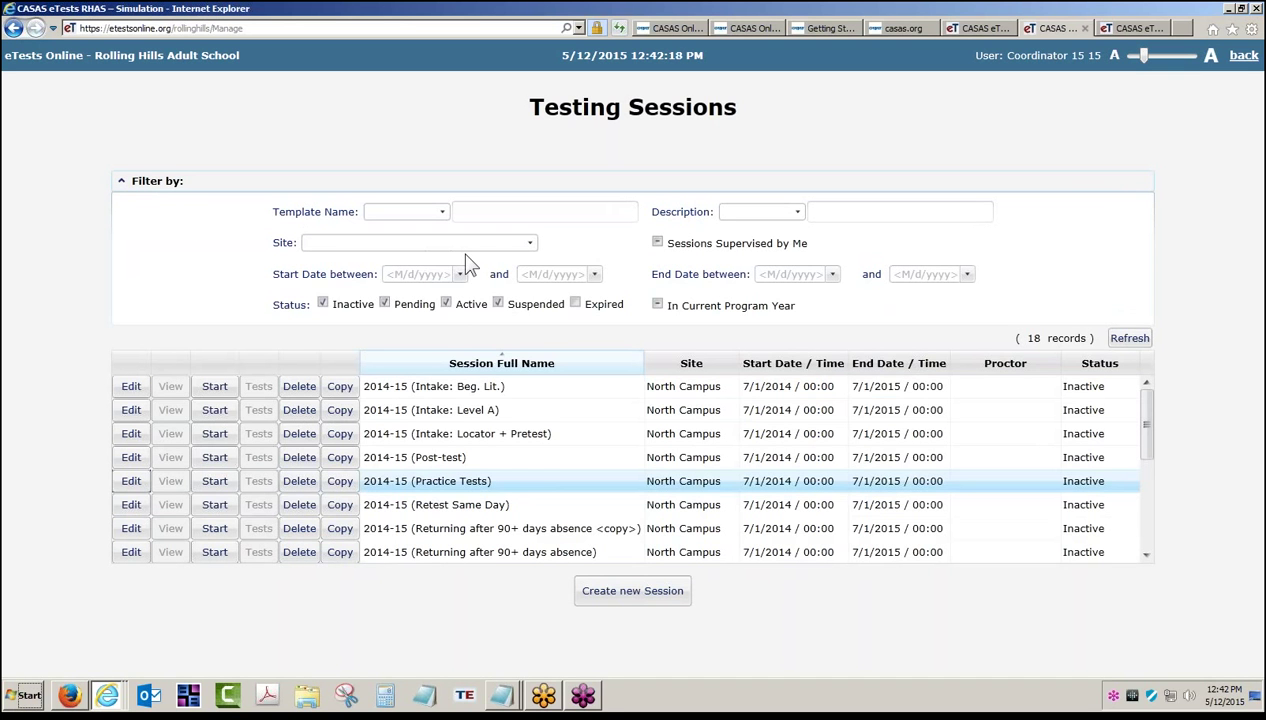
left_click(530, 244)
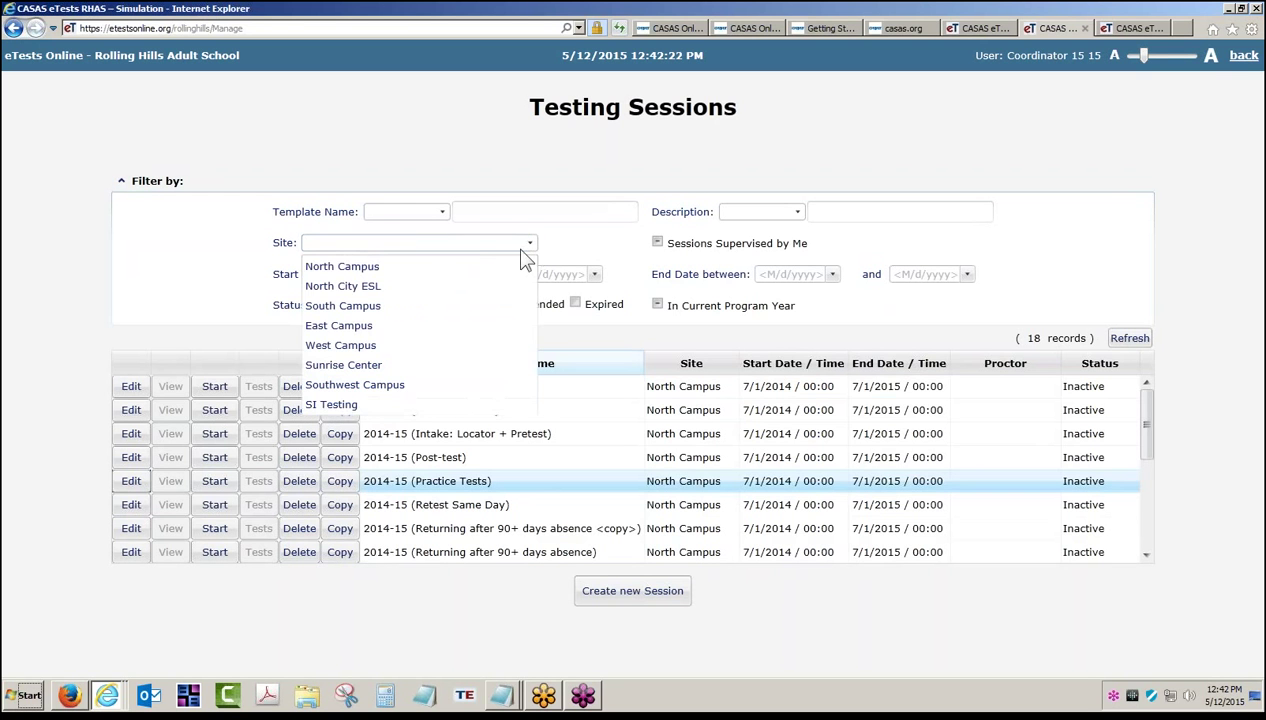
left_click(797, 213)
left_click(797, 213)
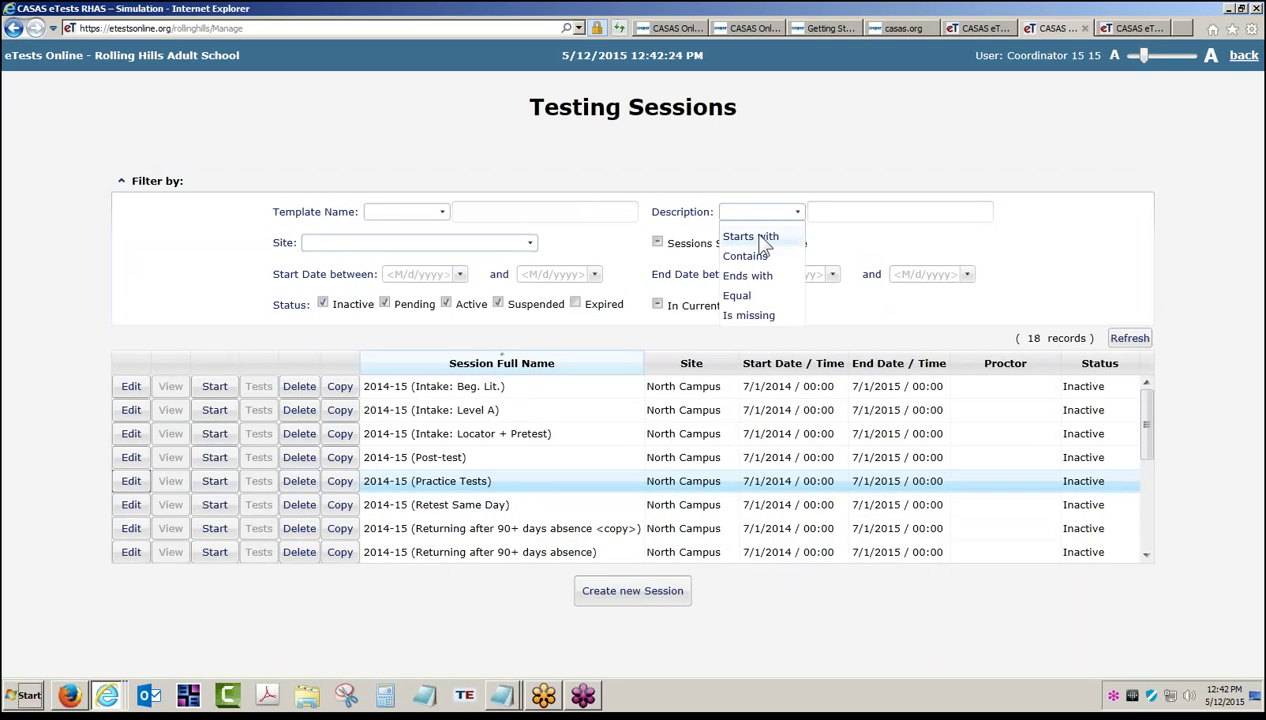
left_click(804, 251)
left_click(820, 212)
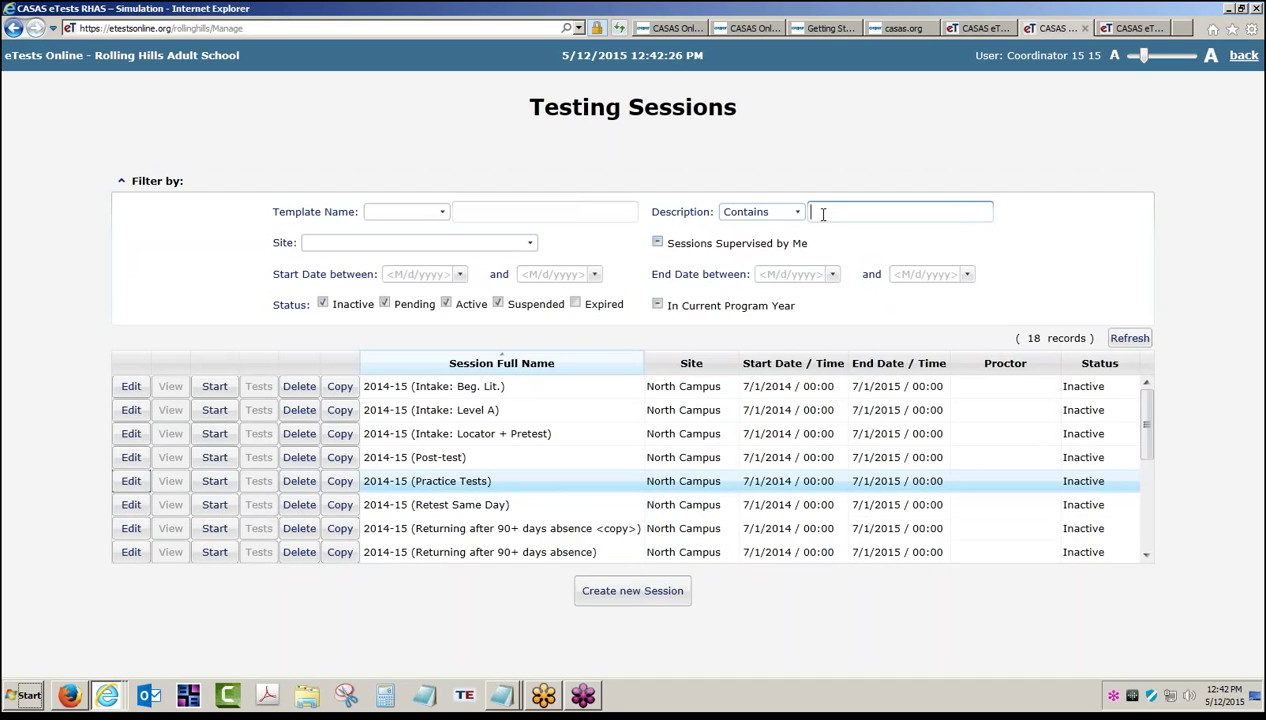
type("intake")
left_click(1134, 340)
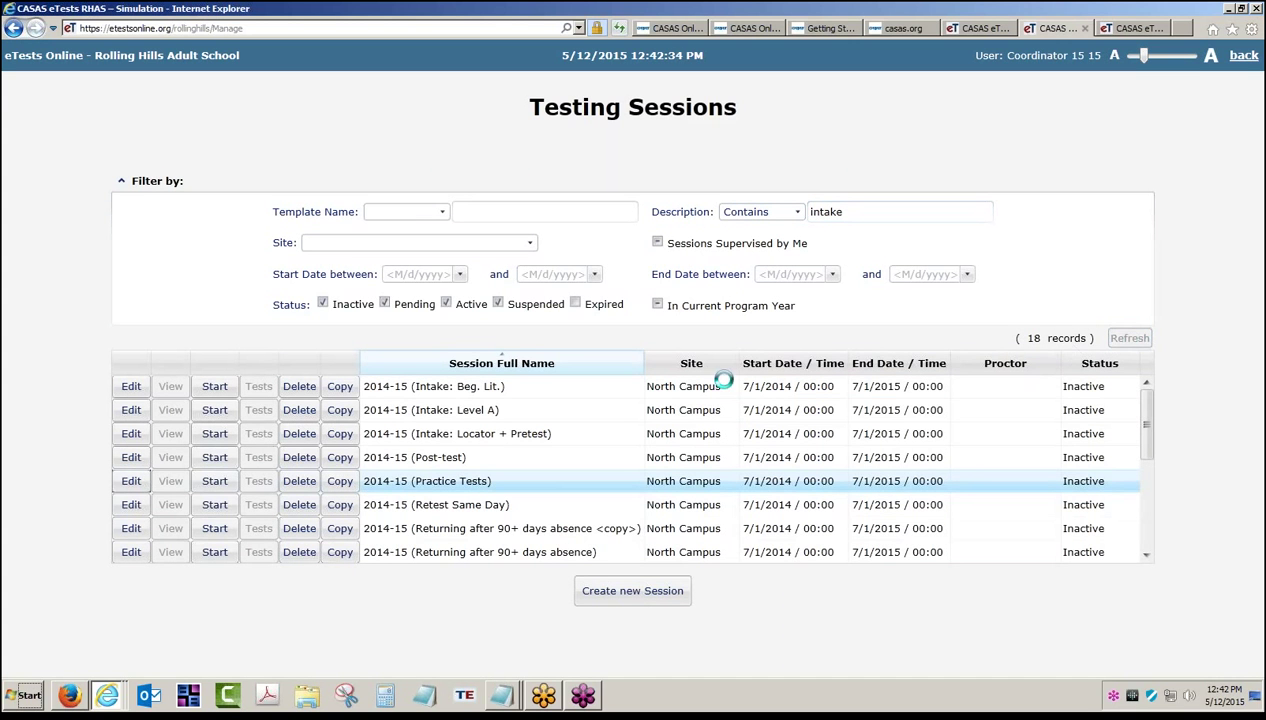
left_click(122, 182)
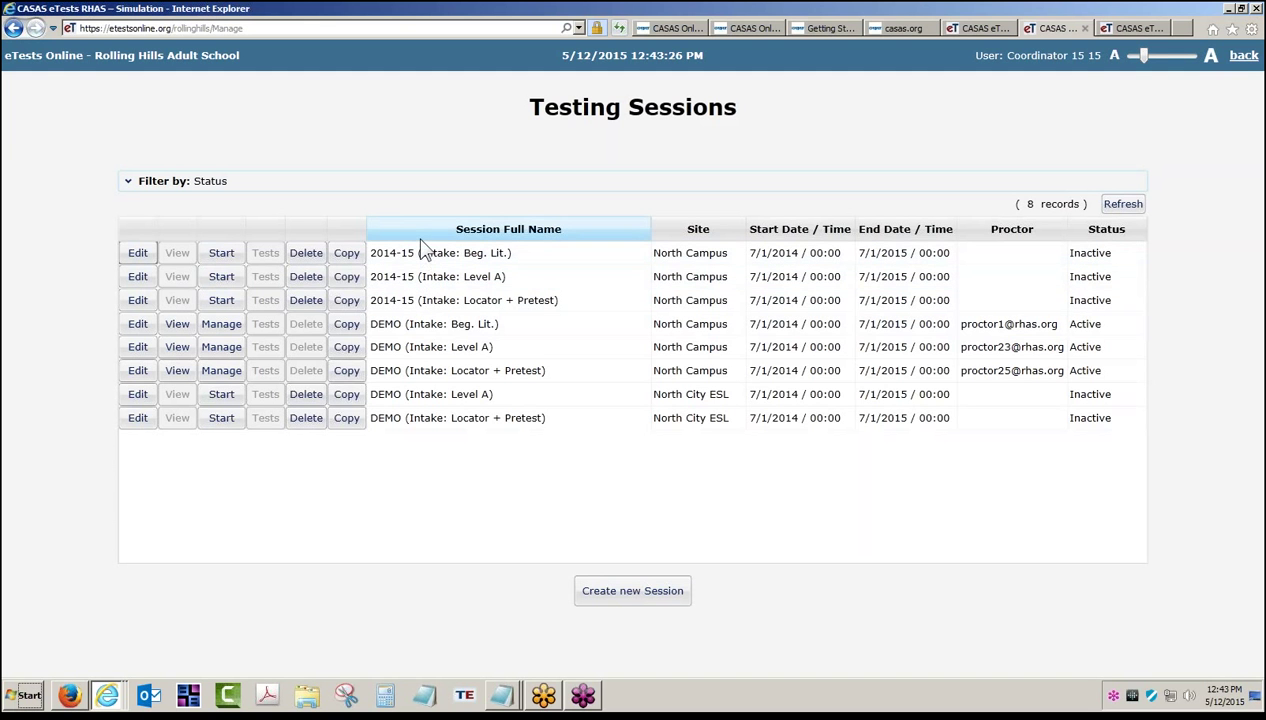
- Review the CASAS workshop listing, the eTests Online Help documentation page and the Social Media Newsroom, and return to the workshop listing
left_click(755, 30)
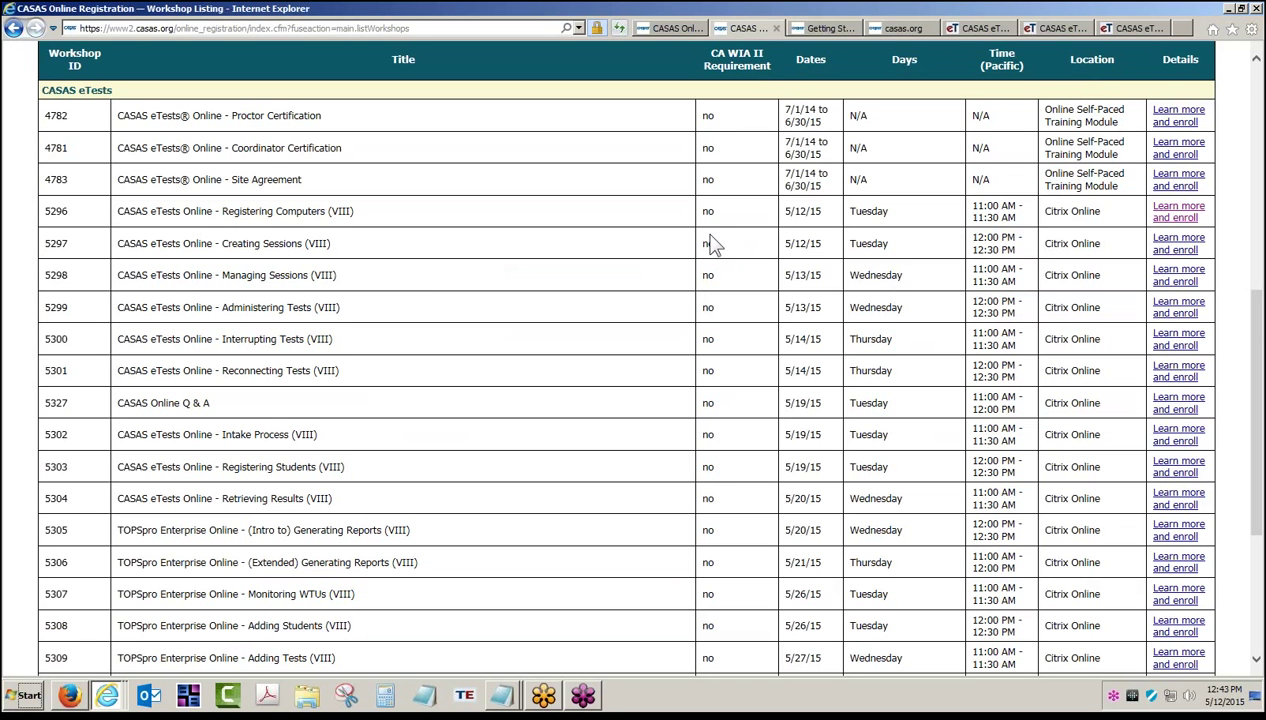
left_click(822, 27)
scroll(640, 222, "up", 2)
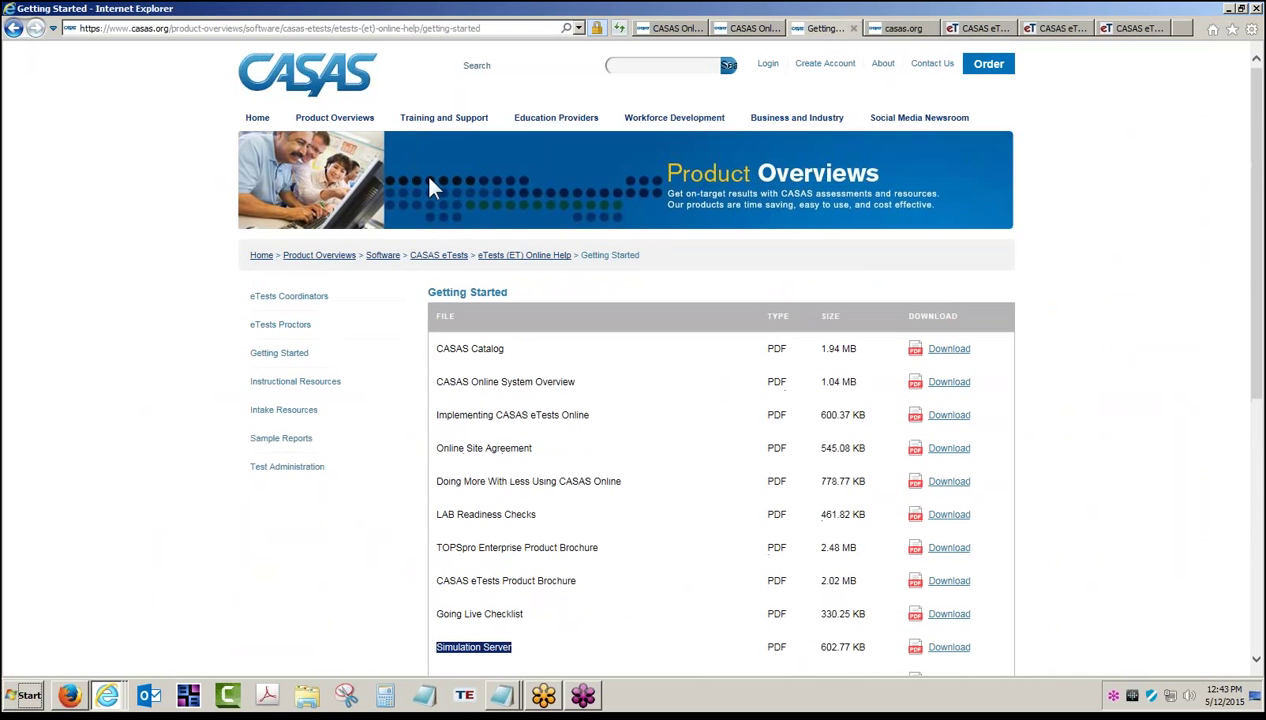
left_click(428, 120)
left_click(283, 444)
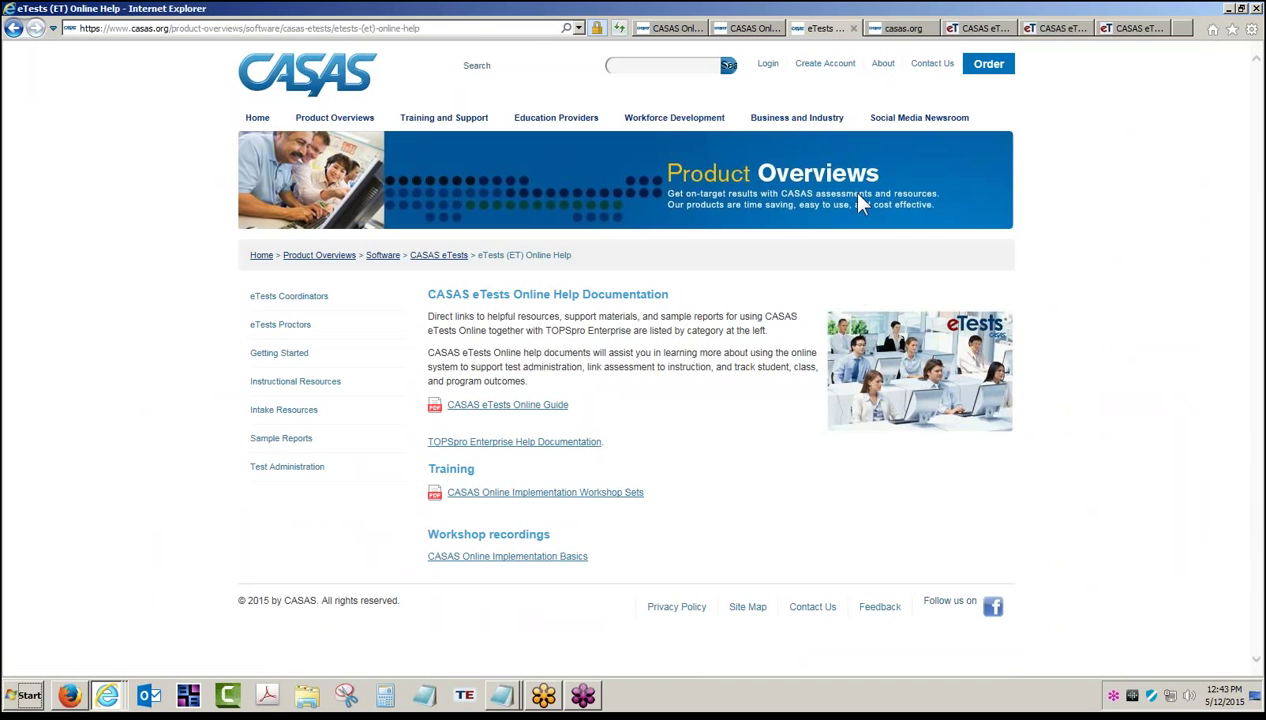
left_click(895, 118)
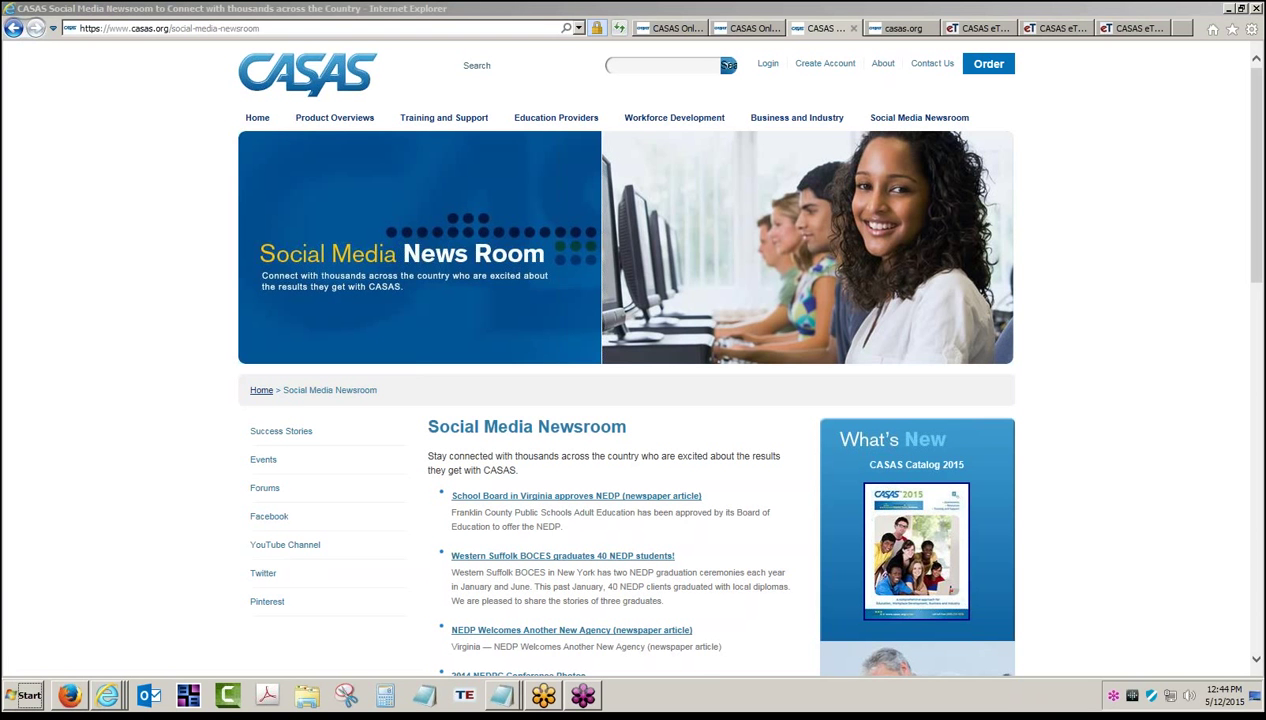
left_click(753, 33)
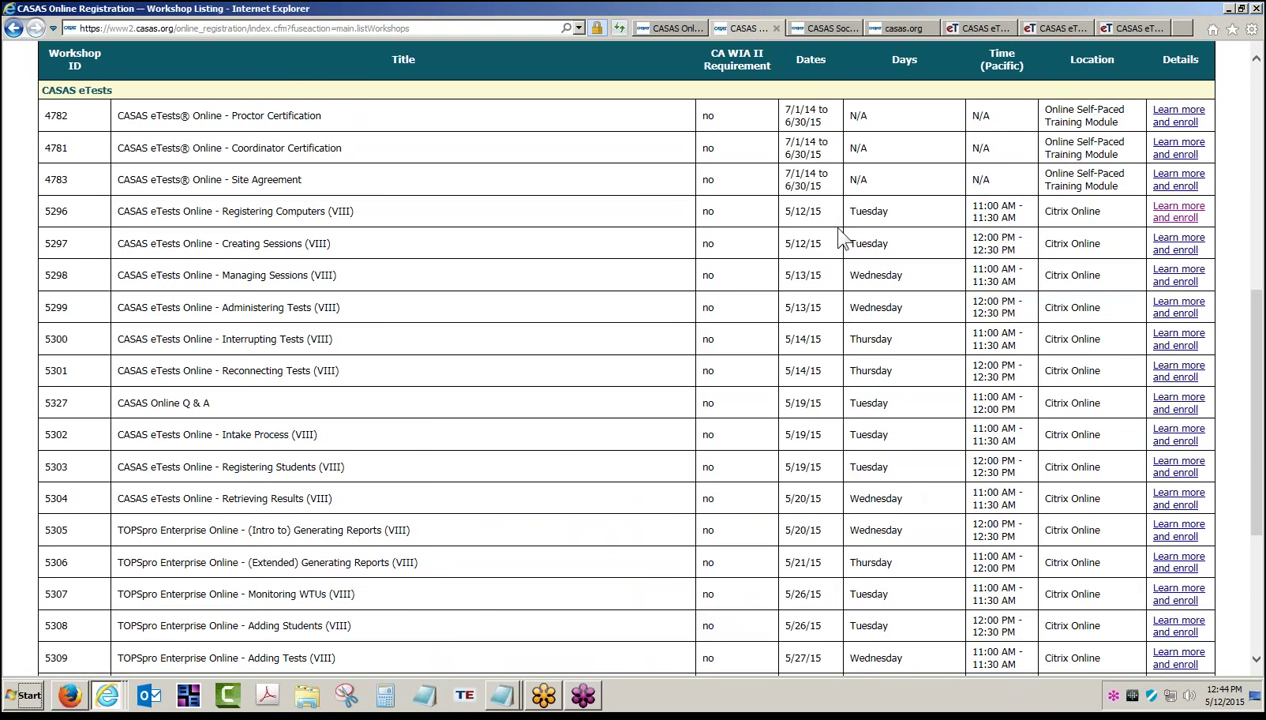